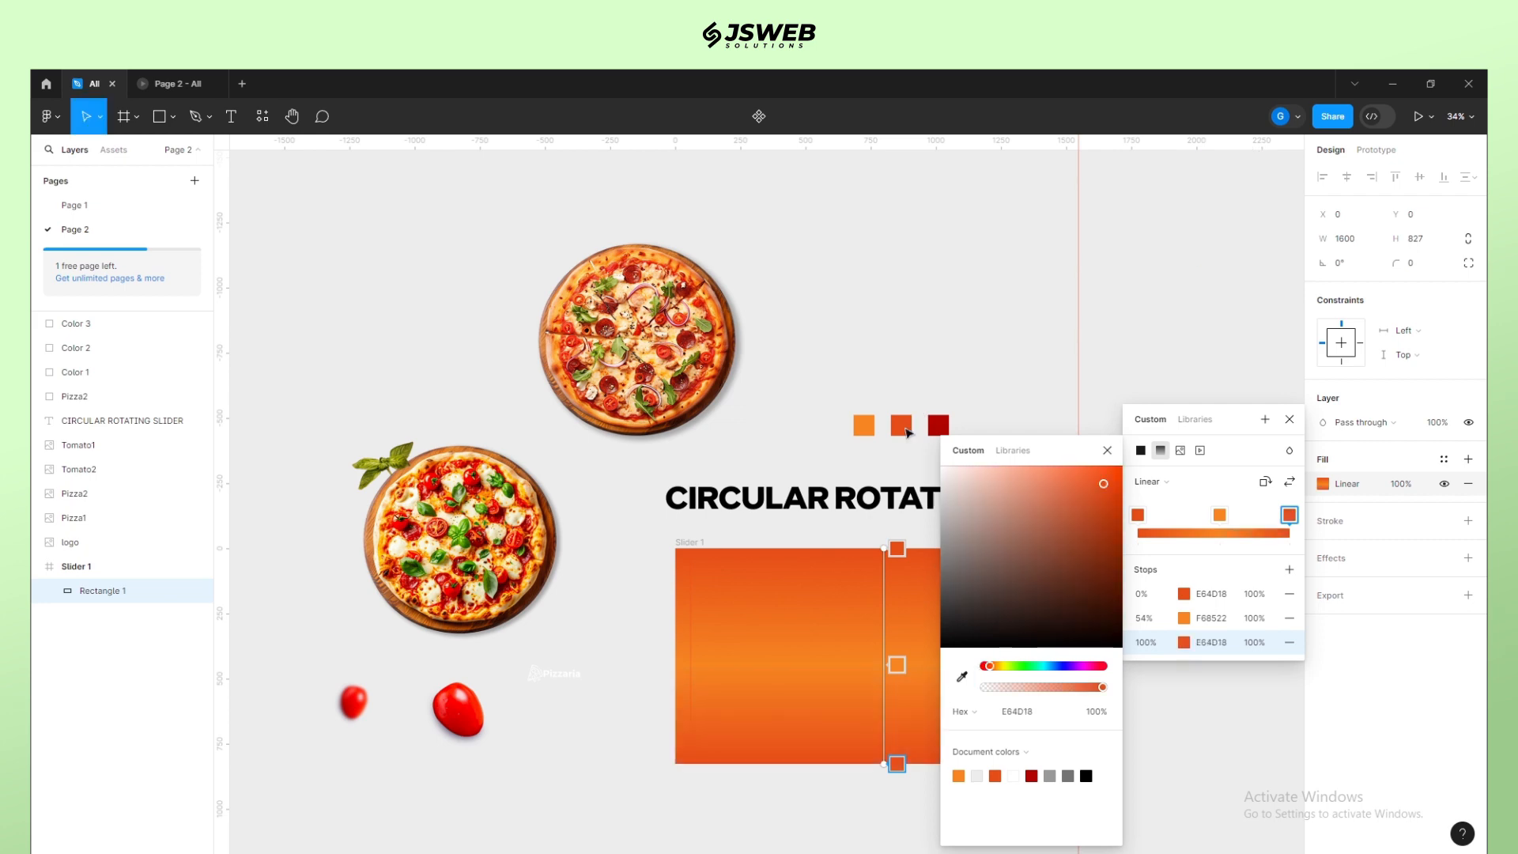
Step: Rotate the linear gradient of the slider's background rectangle so that its colours run horizontally
{"action": "left_click", "coordinate": [1265, 482]}
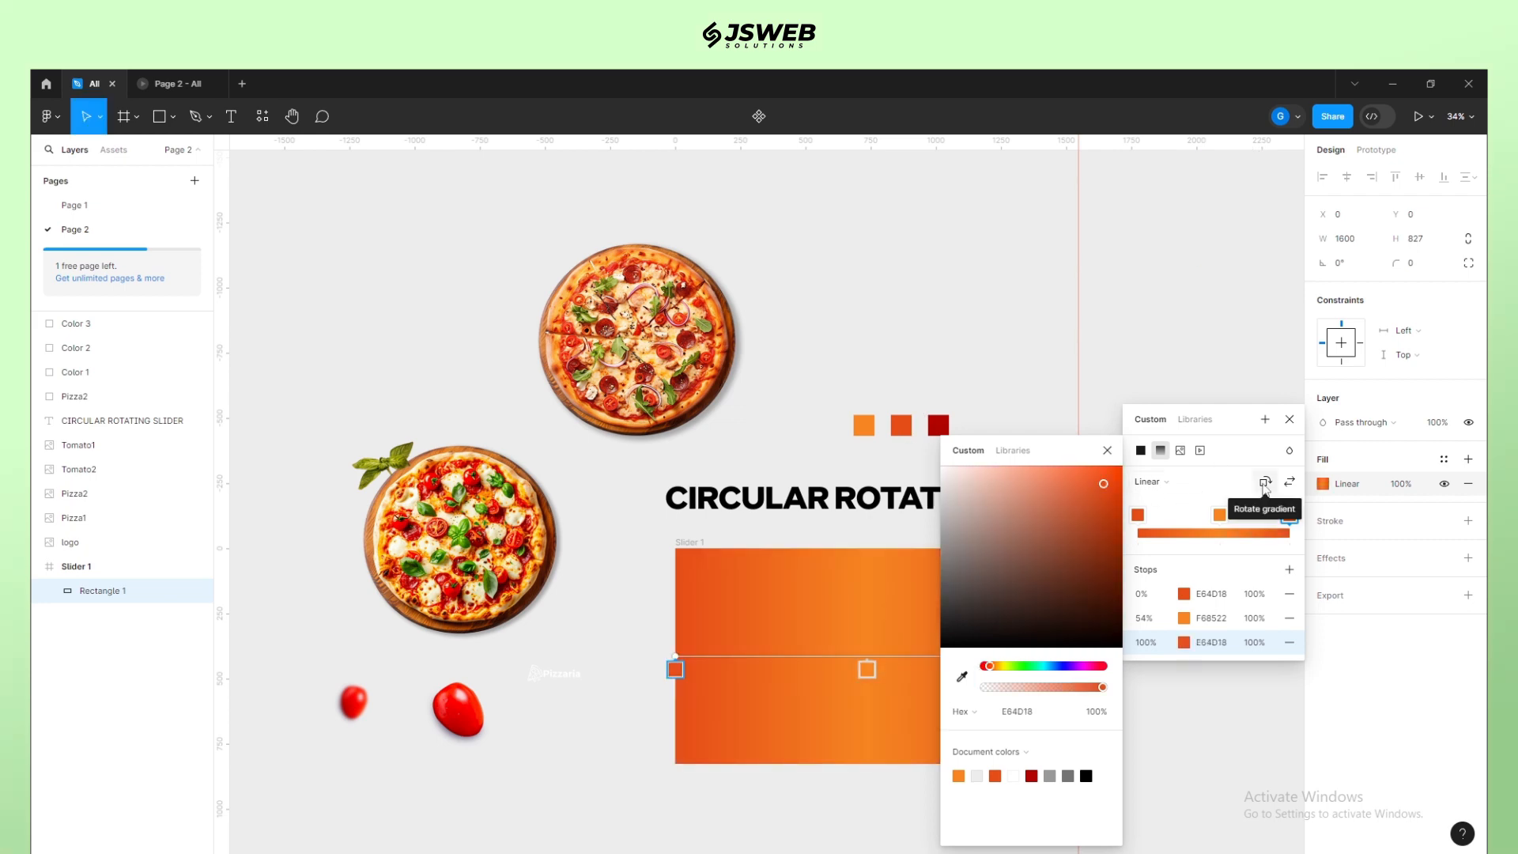
{"action": "left_click", "coordinate": [1107, 451]}
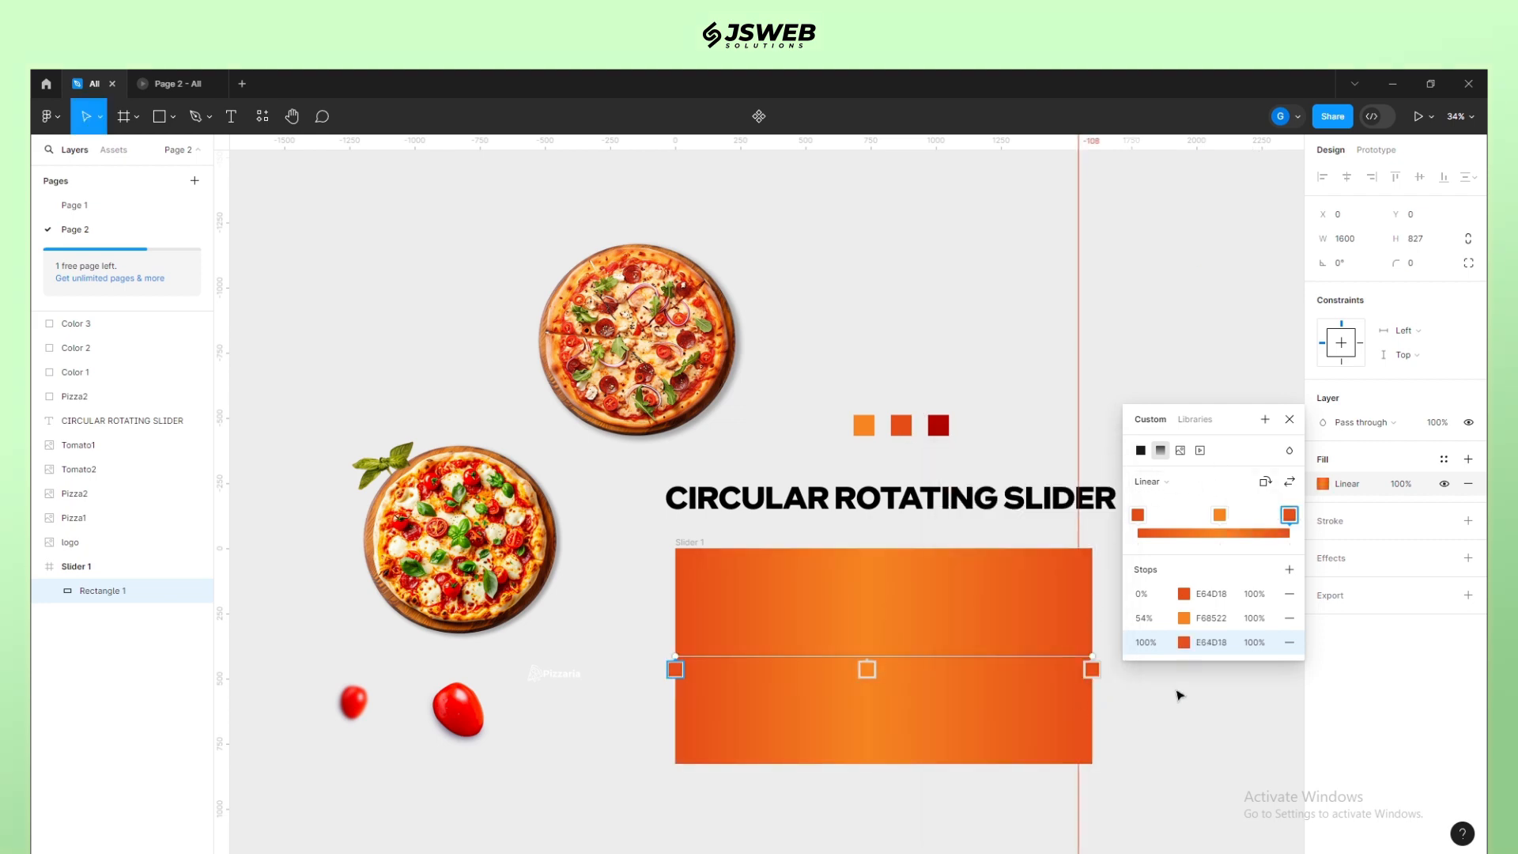
{"action": "left_click", "coordinate": [1290, 419]}
{"action": "left_click", "coordinate": [1201, 676]}
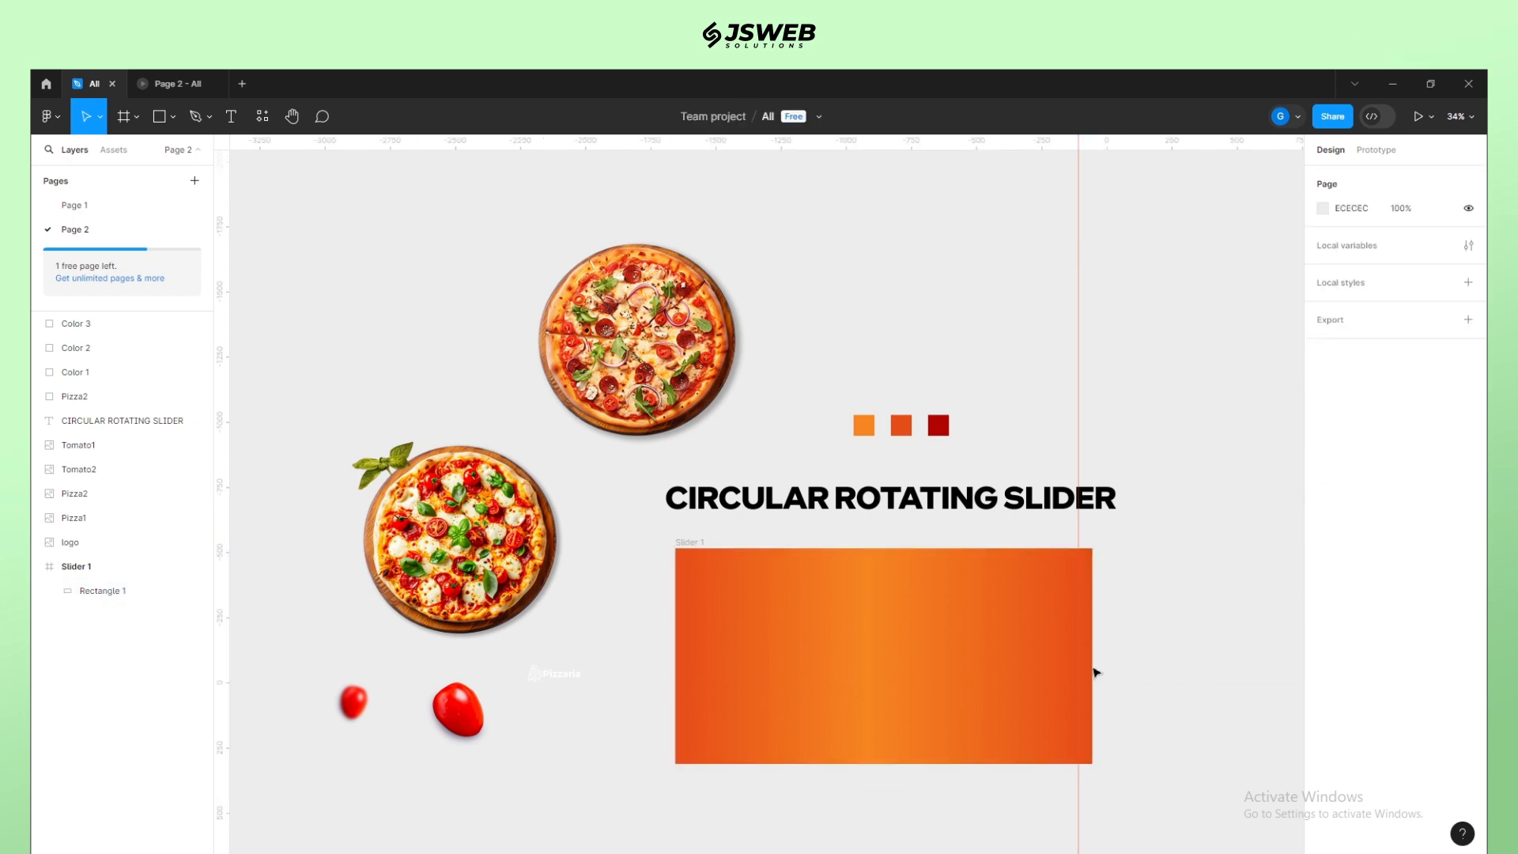
{"action": "left_click_drag", "start_coordinate": [813, 612], "coordinate": [793, 498]}
{"action": "key", "text": "ctrl+plus"}
{"action": "key", "text": "ctrl+minus"}
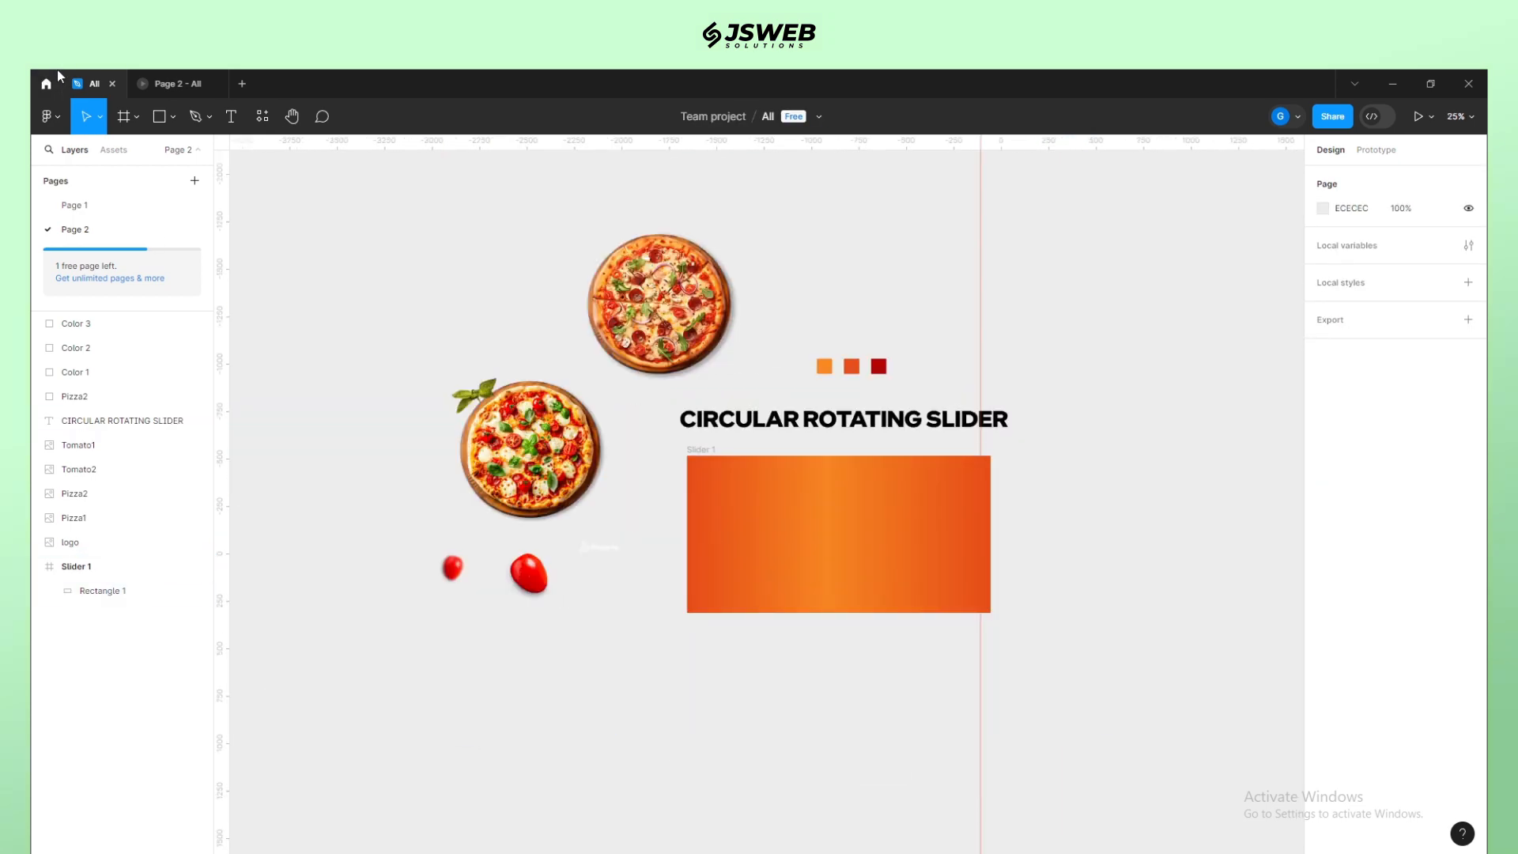
{"action": "left_click", "coordinate": [172, 117]}
{"action": "left_click", "coordinate": [126, 208]}
{"action": "left_click_drag", "start_coordinate": [519, 690], "coordinate": [653, 789]}
{"action": "key", "text": "Delete"}
Step: Draw a circle about 736 × 736 below the slider frame and fill it with the dark red sampled from the third colour swatch
{"action": "left_click", "coordinate": [164, 119]}
{"action": "left_click", "coordinate": [126, 208]}
{"action": "left_click_drag", "start_coordinate": [488, 593], "coordinate": [596, 726]}
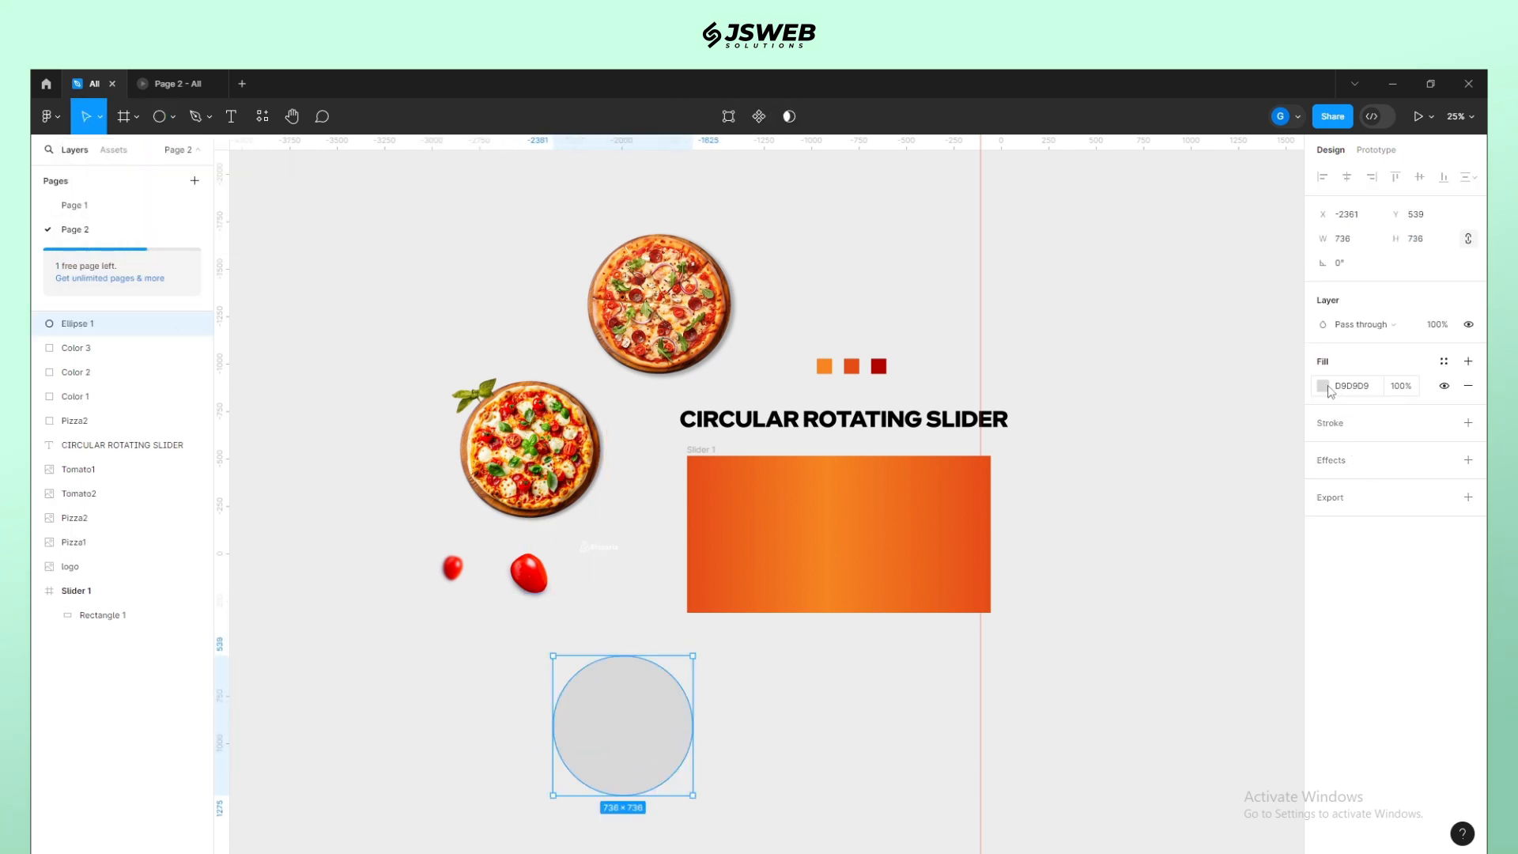
{"action": "left_click", "coordinate": [1322, 386]}
{"action": "left_click", "coordinate": [1143, 645]}
{"action": "left_click", "coordinate": [876, 366]}
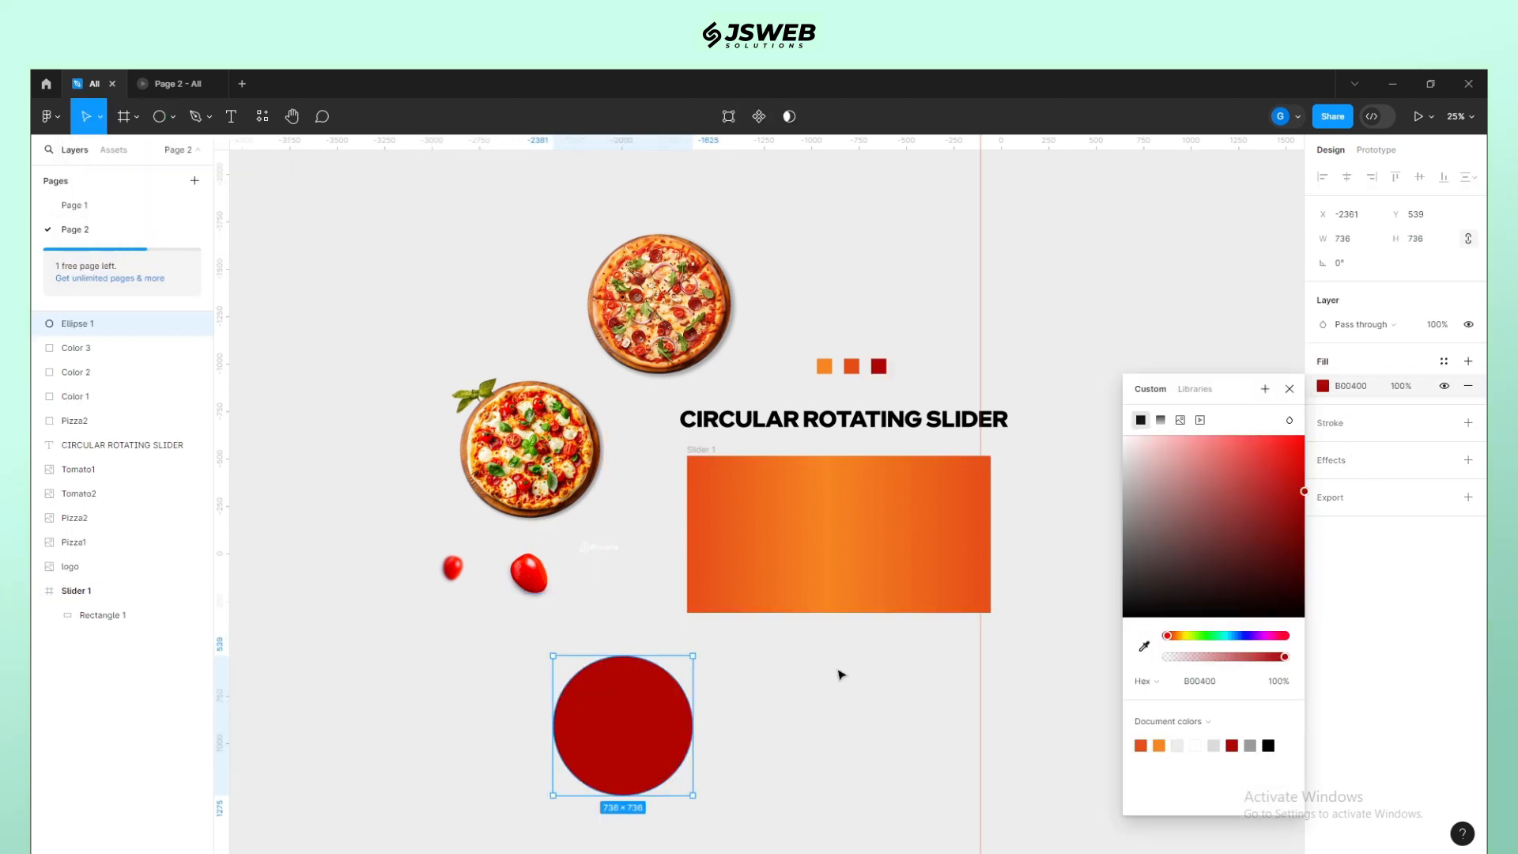
Step: Enlarge the red circle to about 961 × 961, keeping it in the empty area below the slider frame
{"action": "key", "text": "Escape"}
{"action": "scroll", "coordinate": [790, 601], "scroll_direction": "down", "scroll_amount": 3}
{"action": "left_click_drag", "start_coordinate": [694, 622], "coordinate": [736, 662]}
{"action": "left_click", "coordinate": [825, 649]}
{"action": "left_click_drag", "start_coordinate": [677, 595], "coordinate": [732, 682]}
{"action": "left_click", "coordinate": [737, 546]}
{"action": "left_click_drag", "start_coordinate": [727, 546], "coordinate": [678, 519]}
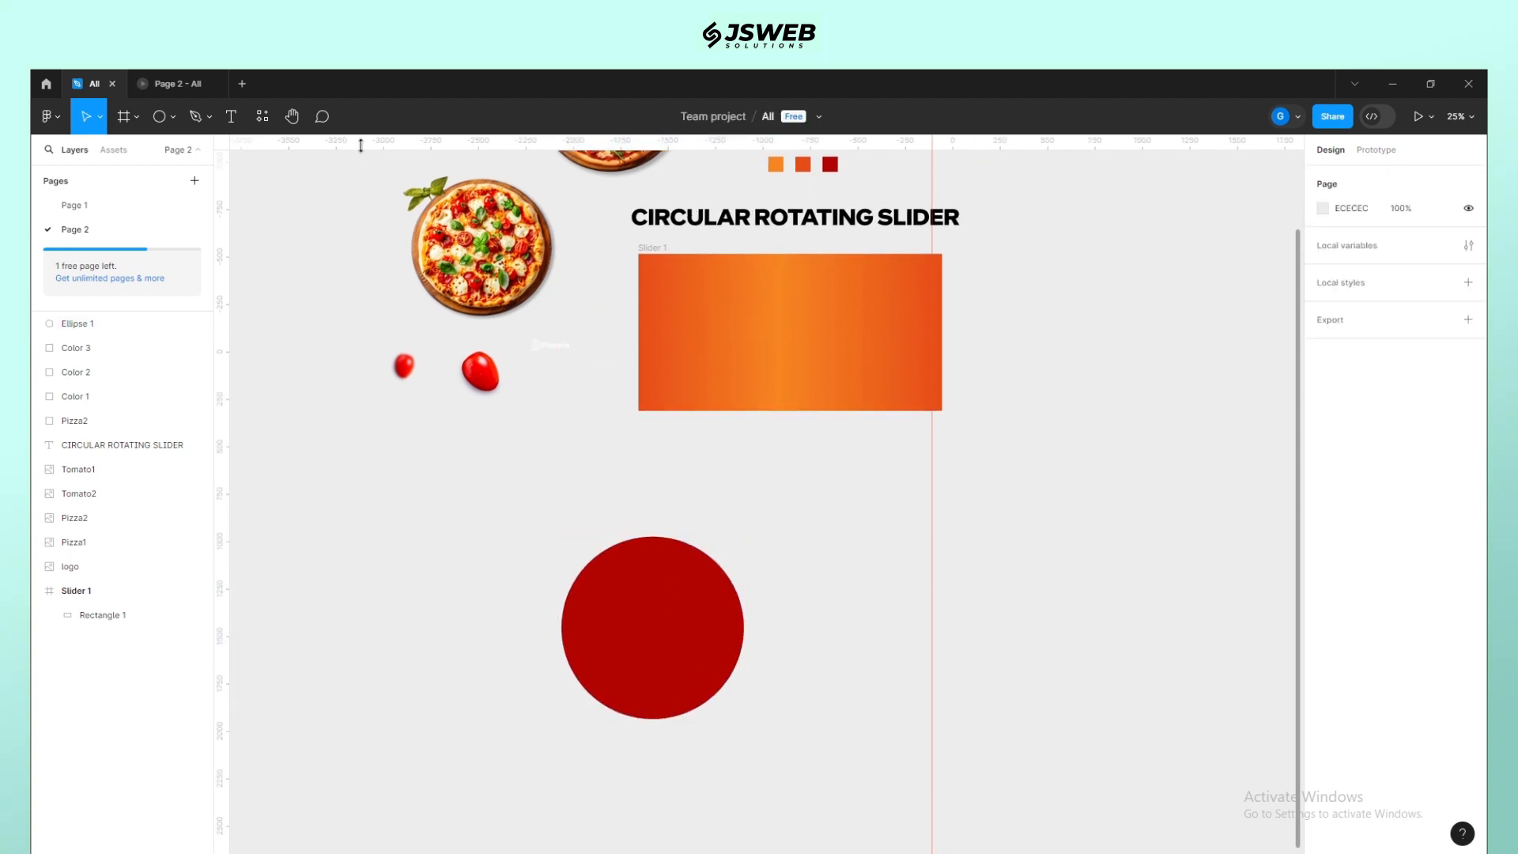
Step: Place horizontal ruler guides along the red circle's upper edge, lower edge and centre
{"action": "left_click_drag", "start_coordinate": [368, 140], "coordinate": [418, 534]}
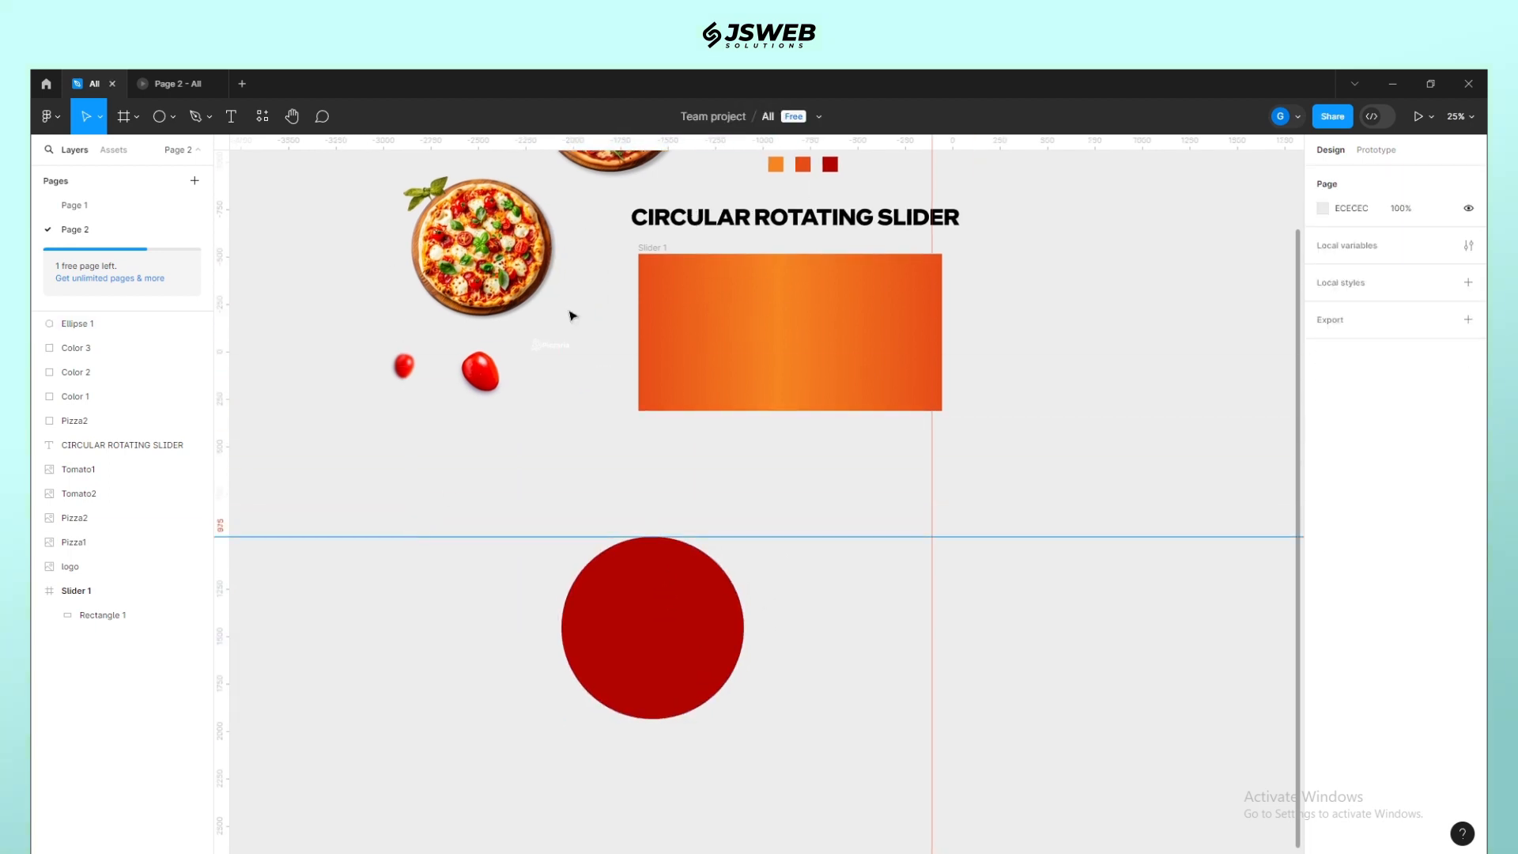
{"action": "left_click_drag", "start_coordinate": [606, 141], "coordinate": [600, 718]}
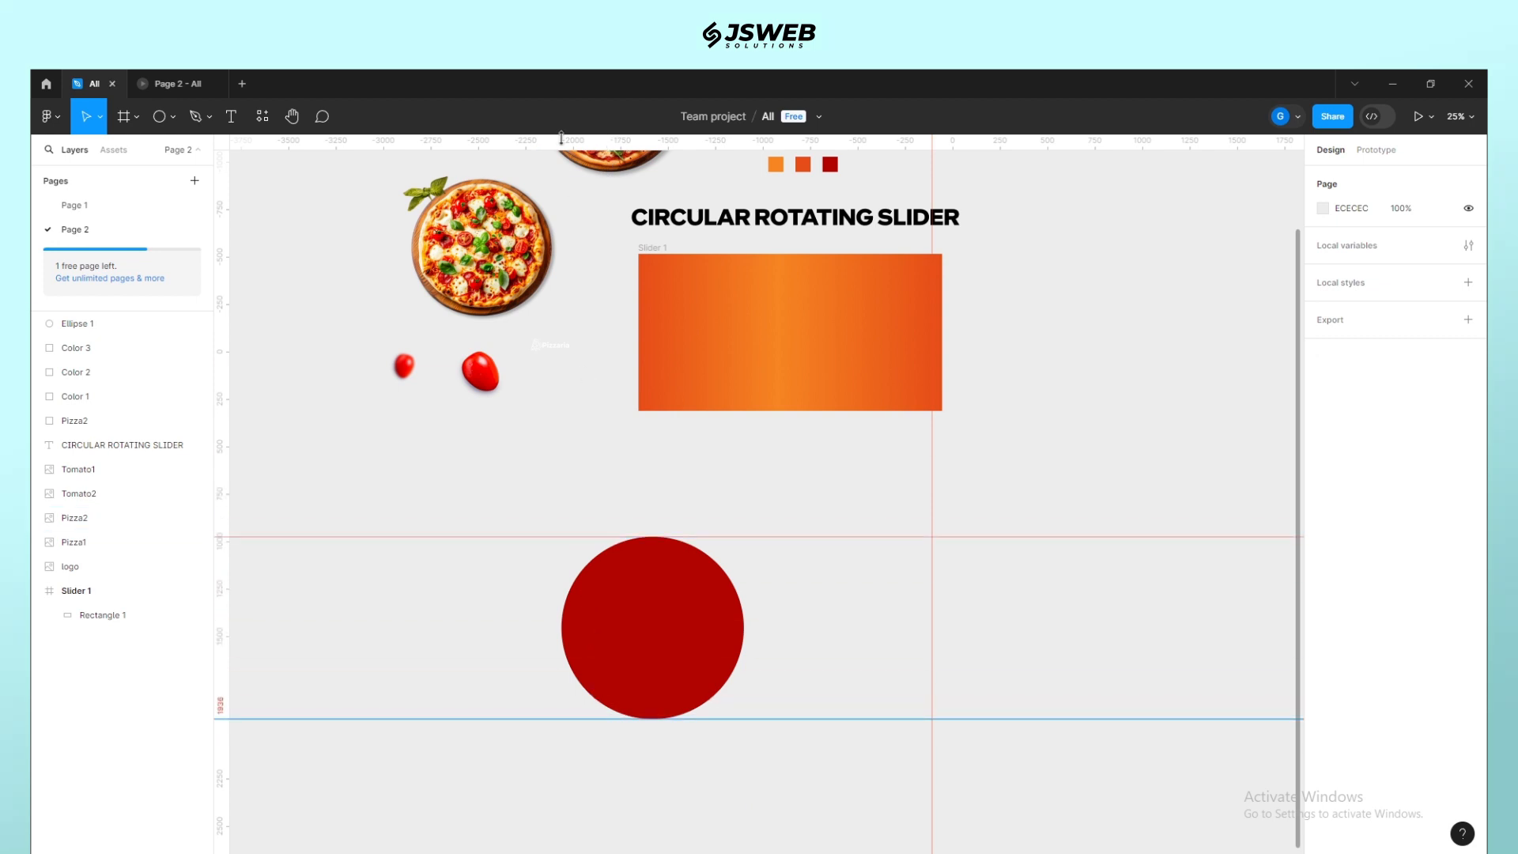
{"action": "left_click_drag", "start_coordinate": [538, 140], "coordinate": [557, 627]}
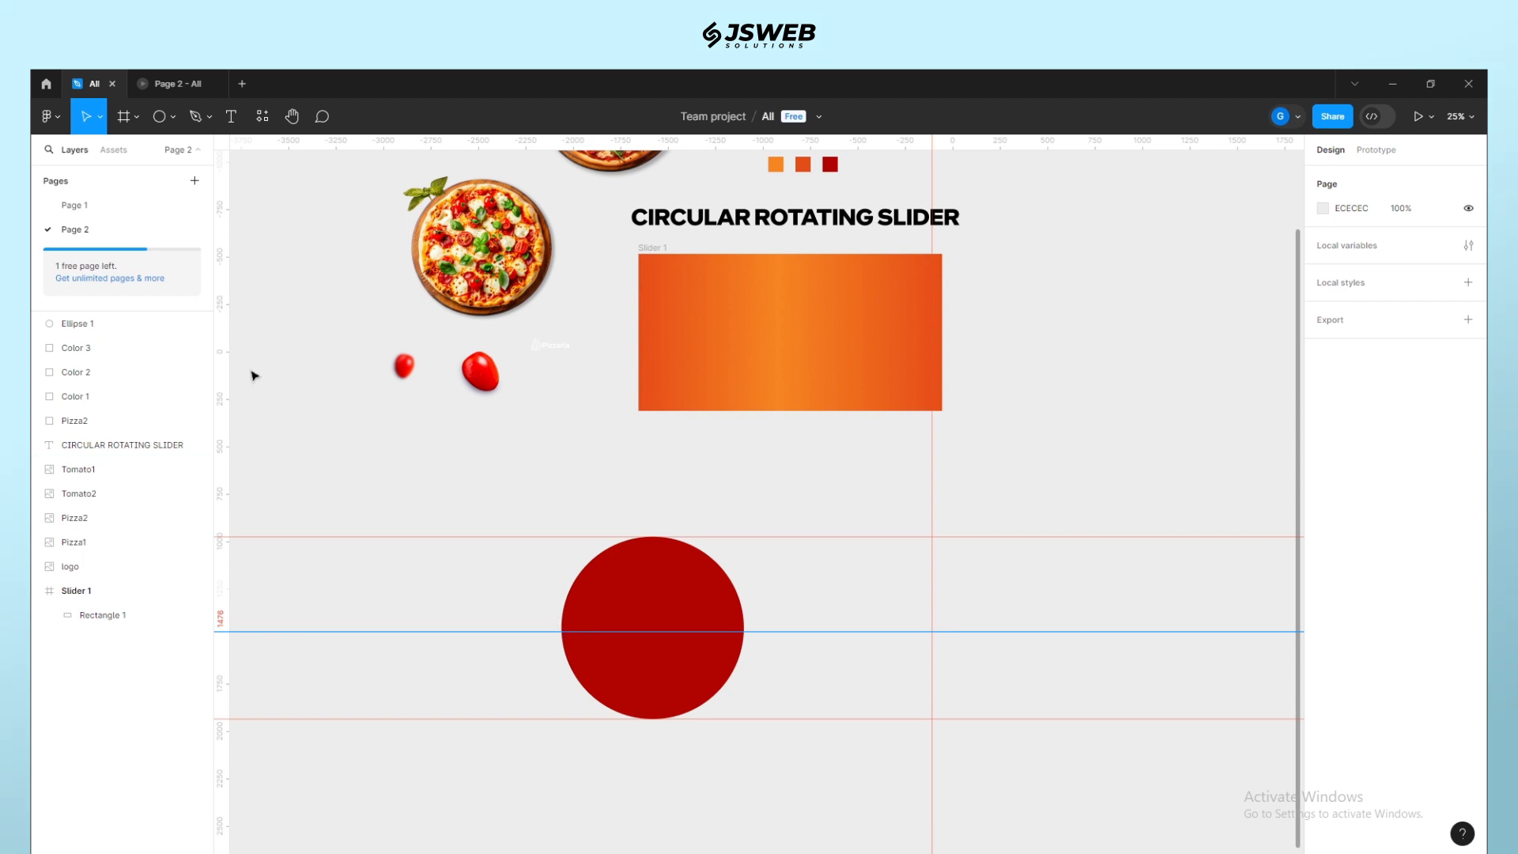
Step: Place vertical ruler guides along the red circle's left edge, centre and right edge
{"action": "left_click_drag", "start_coordinate": [225, 488], "coordinate": [561, 554]}
{"action": "left_click_drag", "start_coordinate": [223, 579], "coordinate": [652, 634]}
{"action": "left_click_drag", "start_coordinate": [224, 636], "coordinate": [761, 738]}
{"action": "key", "text": "ctrl+z"}
{"action": "left_click_drag", "start_coordinate": [226, 742], "coordinate": [743, 782]}
Step: Place a copy of the Pizza1 image, scaled to about 567 × 546, in front of the circle and centred on its upper edge
{"action": "left_click", "coordinate": [488, 258]}
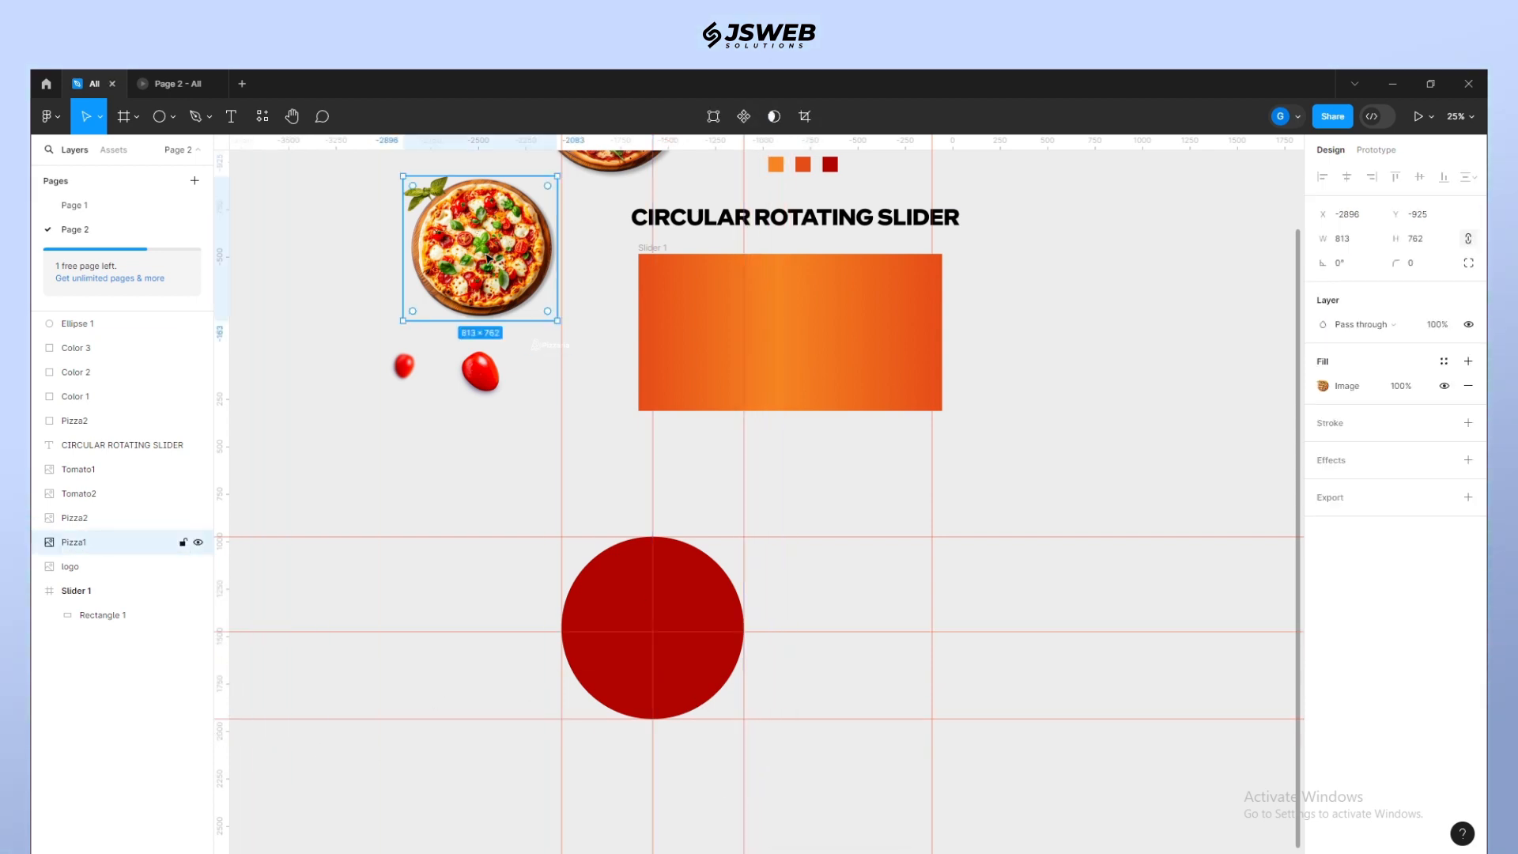
{"action": "left_click_drag", "start_coordinate": [506, 283], "coordinate": [674, 572]}
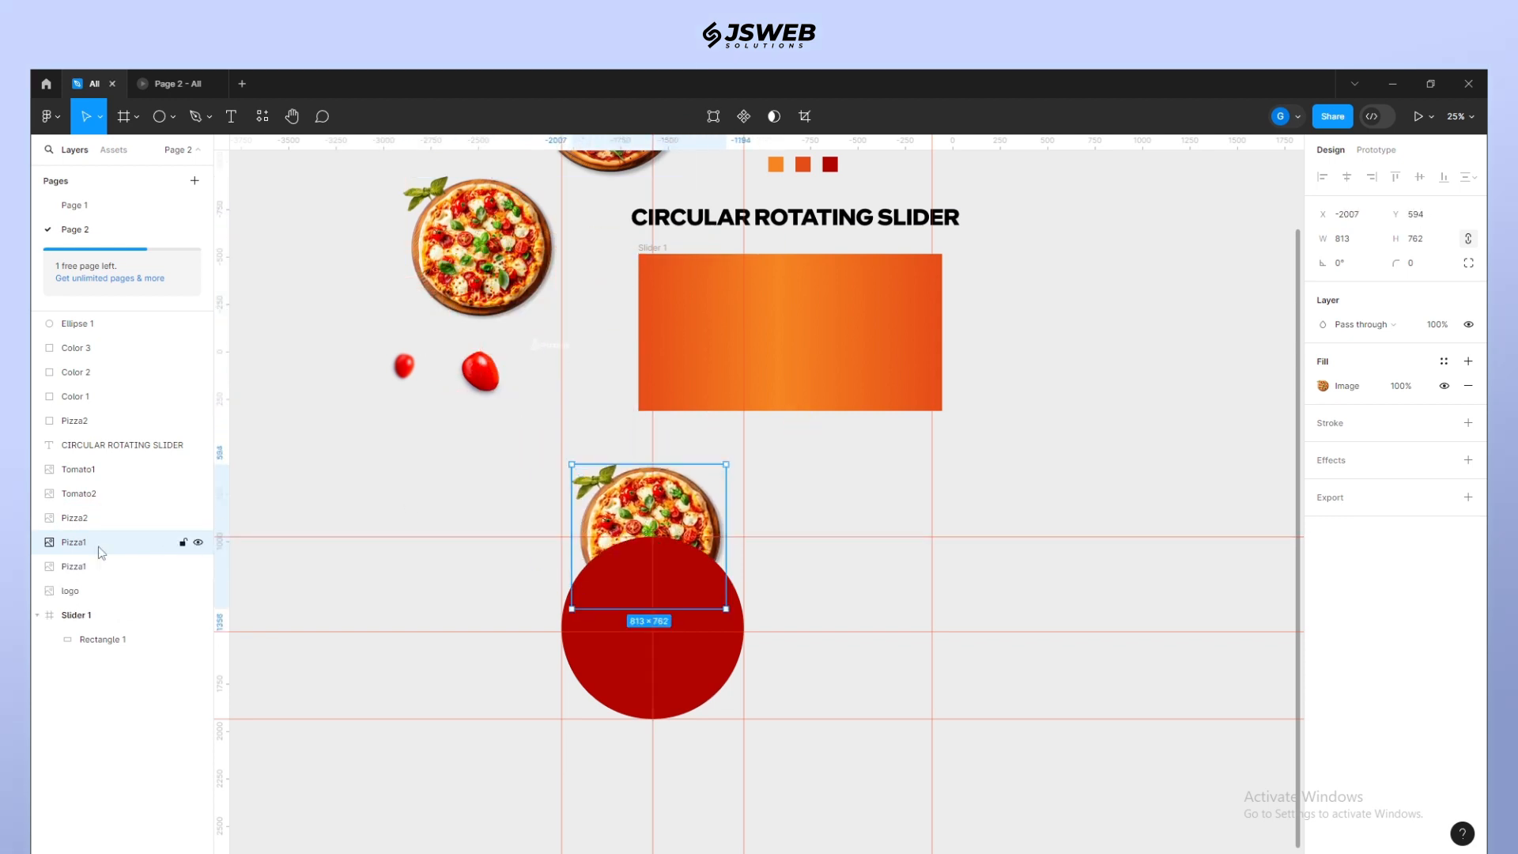
{"action": "left_click_drag", "start_coordinate": [110, 343], "coordinate": [110, 315]}
{"action": "left_click_drag", "start_coordinate": [725, 608], "coordinate": [680, 568]}
{"action": "left_click_drag", "start_coordinate": [638, 515], "coordinate": [664, 534]}
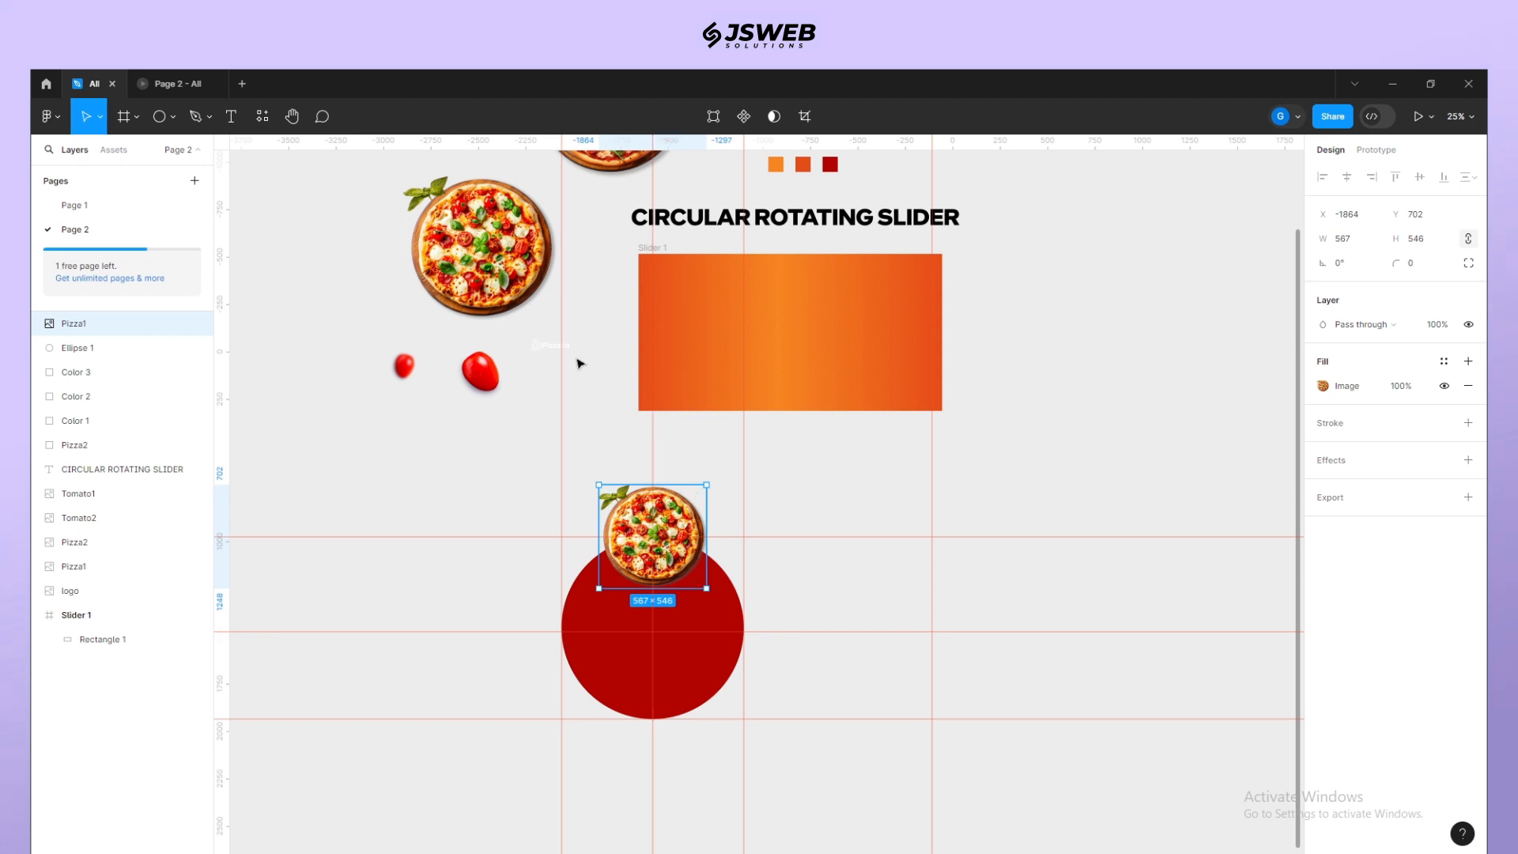
Step: Place a copy of the Pizza2 image, scaled to about 566 × 552, in front of everything and centred on the circle's right edge
{"action": "left_click", "coordinate": [607, 167]}
{"action": "scroll", "coordinate": [490, 585], "scroll_direction": "up", "scroll_amount": 2}
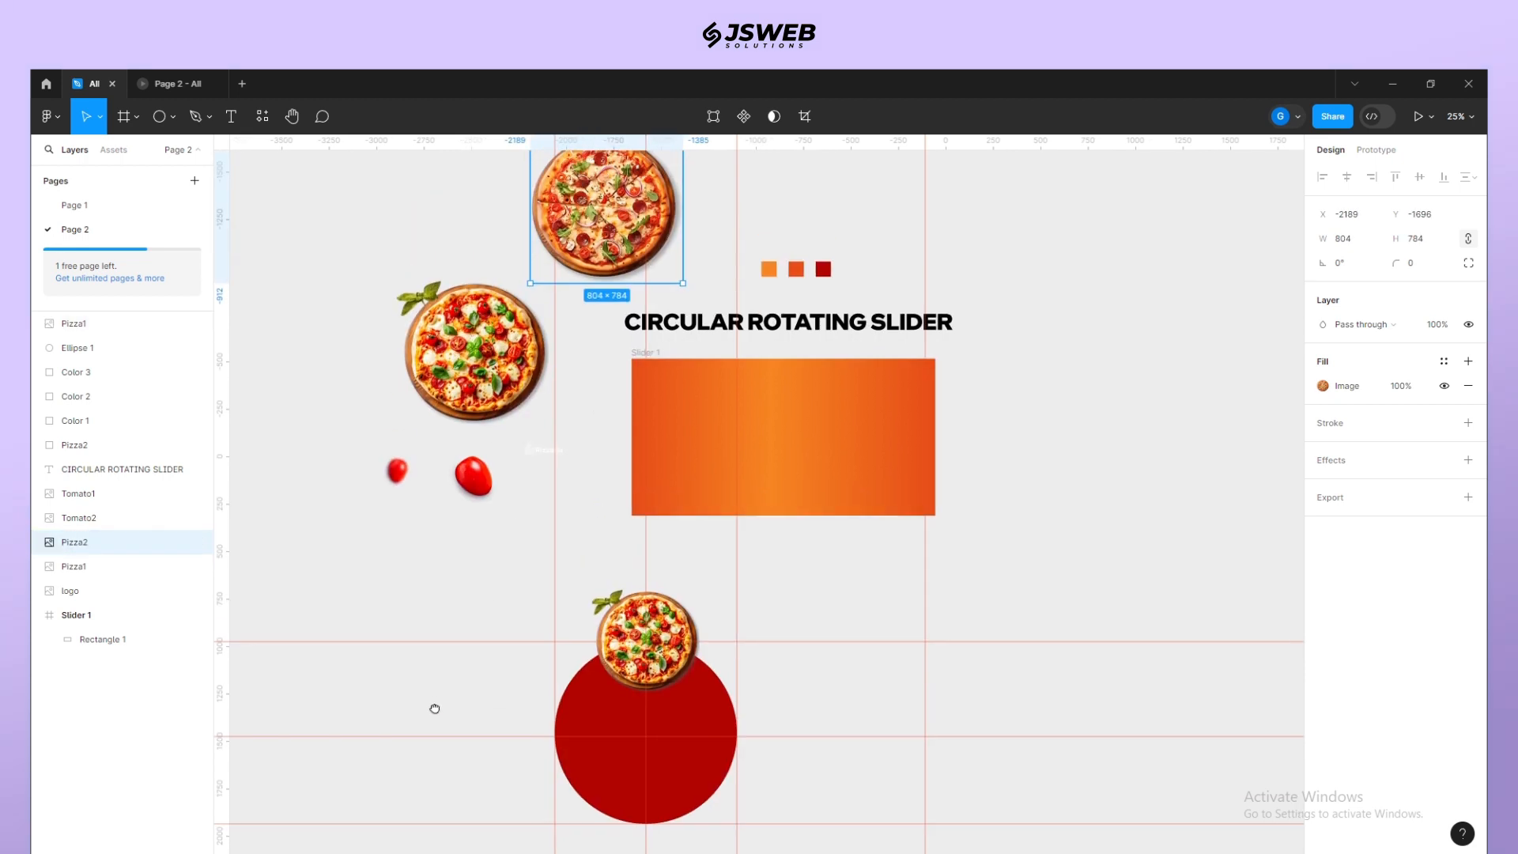
{"action": "scroll", "coordinate": [433, 695], "scroll_direction": "down", "scroll_amount": 4}
{"action": "key", "text": "ctrl+v"}
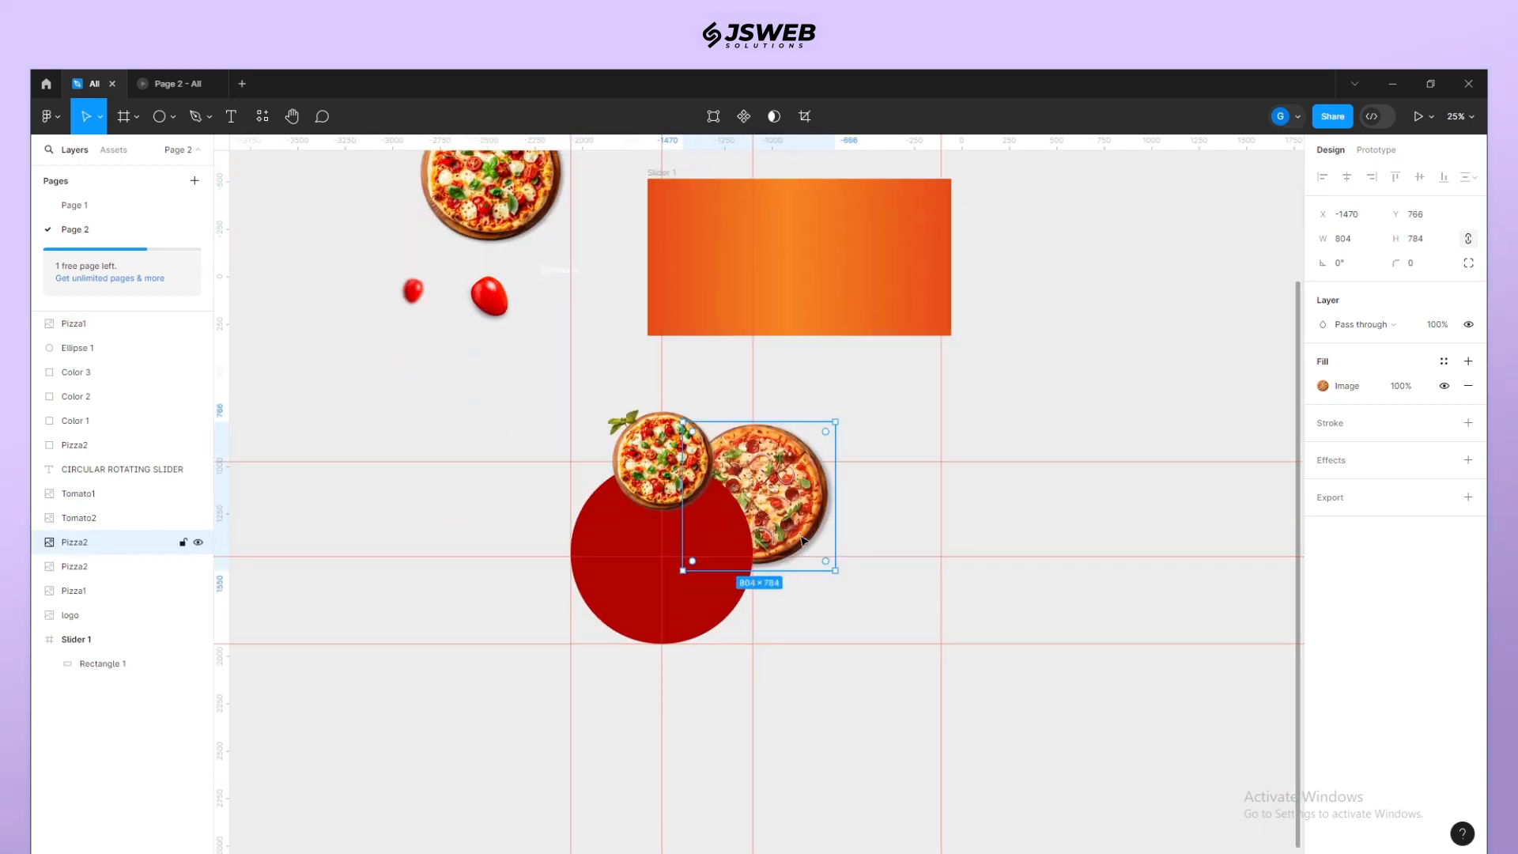
{"action": "key", "text": "ctrl+bracketright"}
{"action": "key", "text": "ctrl+bracketright"}
{"action": "key", "text": "ctrl+bracketright"}
{"action": "key", "text": "ctrl+bracketright"}
{"action": "key", "text": "ctrl+bracketright"}
{"action": "key", "text": "ctrl+bracketright"}
{"action": "key", "text": "ctrl+bracketright"}
{"action": "key", "text": "ctrl+bracketright"}
{"action": "key", "text": "ctrl+bracketright"}
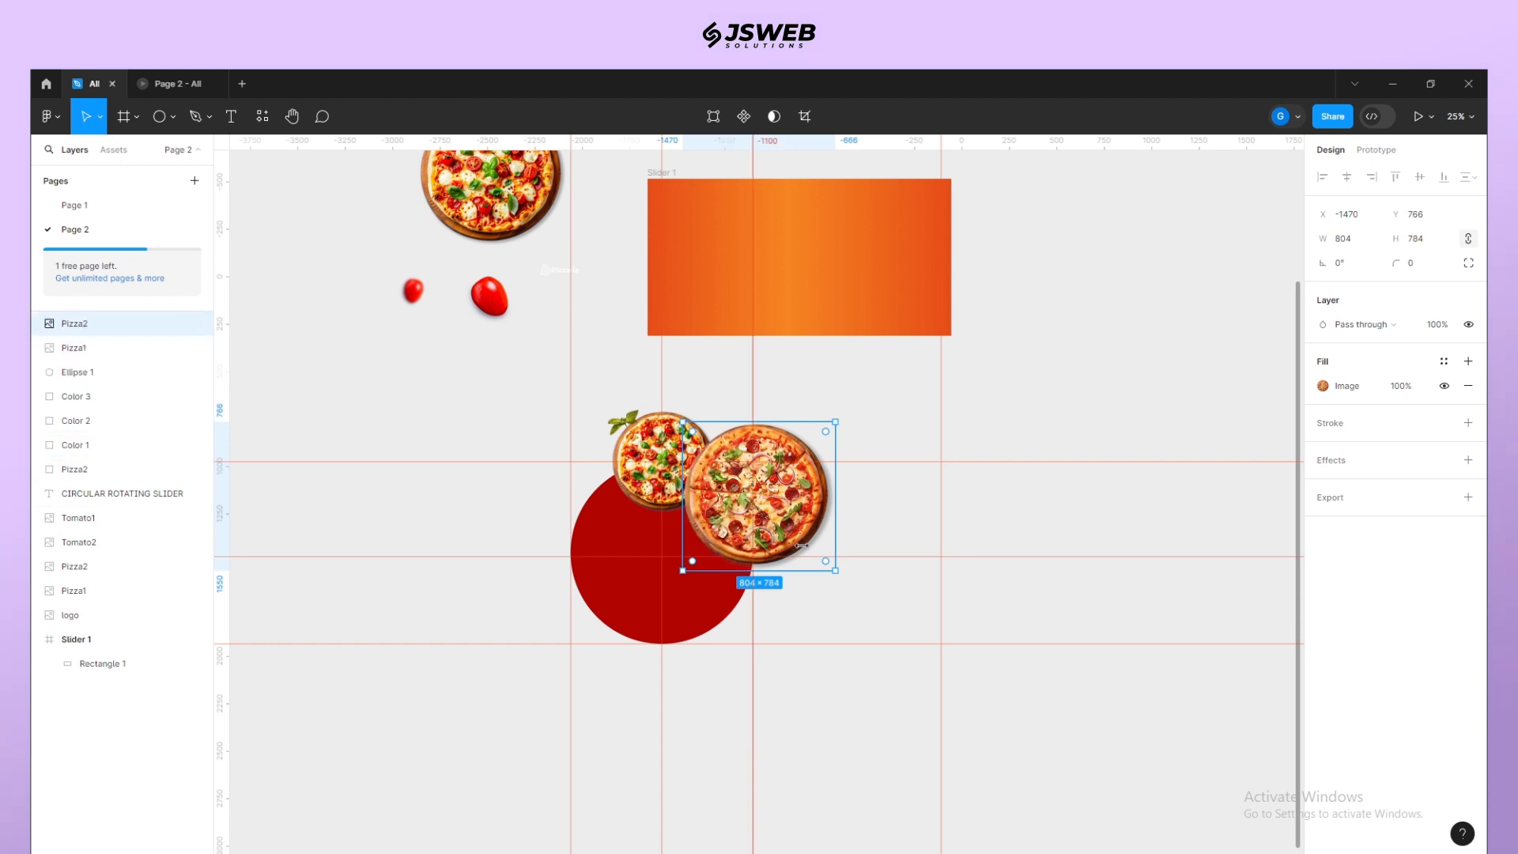
{"action": "left_click_drag", "start_coordinate": [832, 571], "coordinate": [757, 567]}
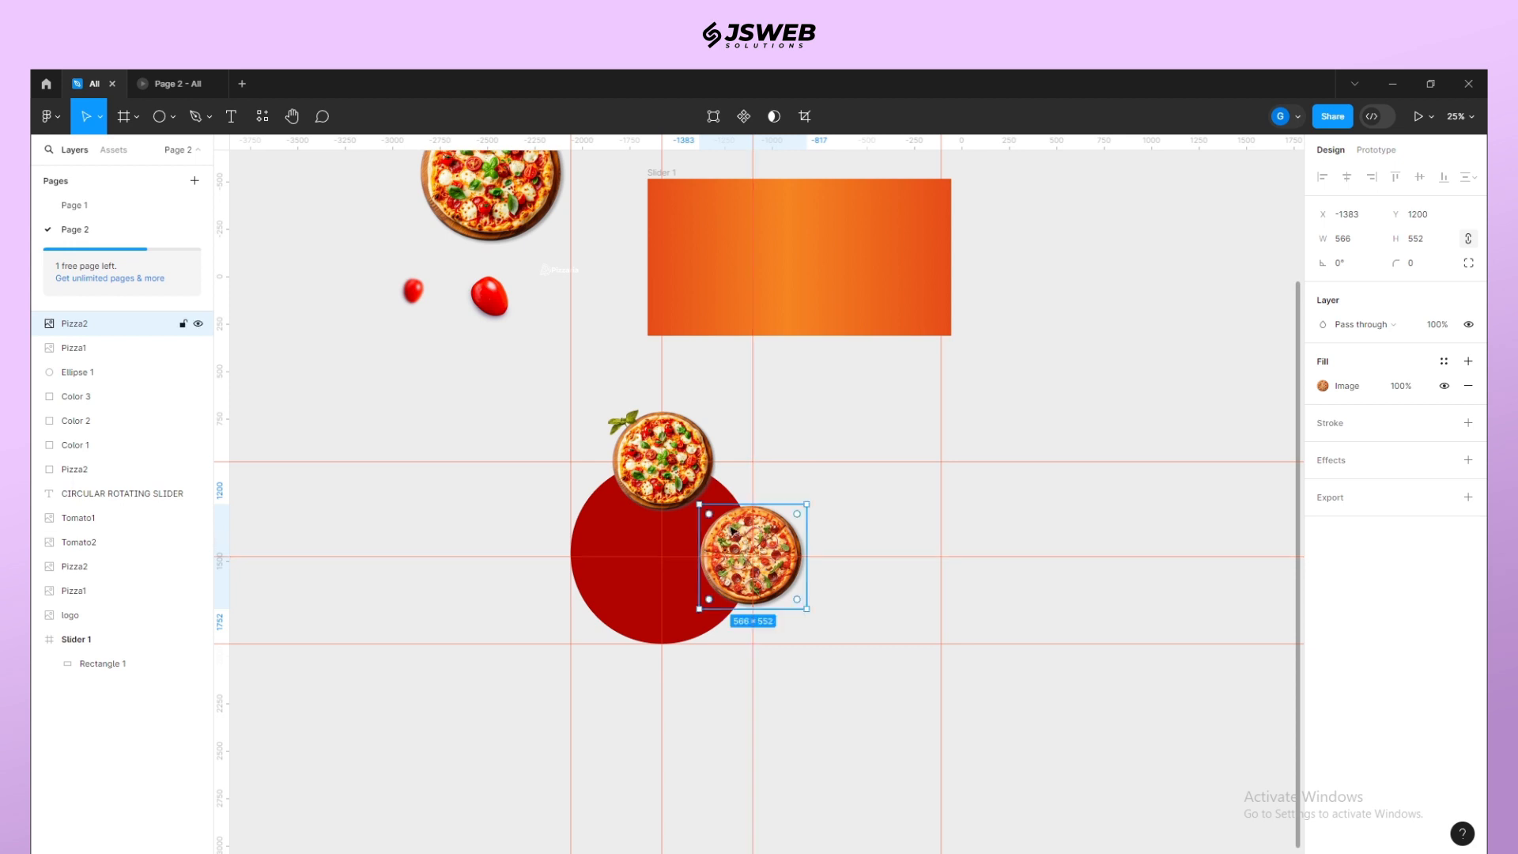
Step: Duplicate the upper pizza onto the circle's lower edge and the right pizza onto its left edge
{"action": "key", "text": "alt"}
{"action": "left_click_drag", "start_coordinate": [687, 472], "coordinate": [688, 649]}
{"action": "left_click_drag", "start_coordinate": [757, 575], "coordinate": [592, 571]}
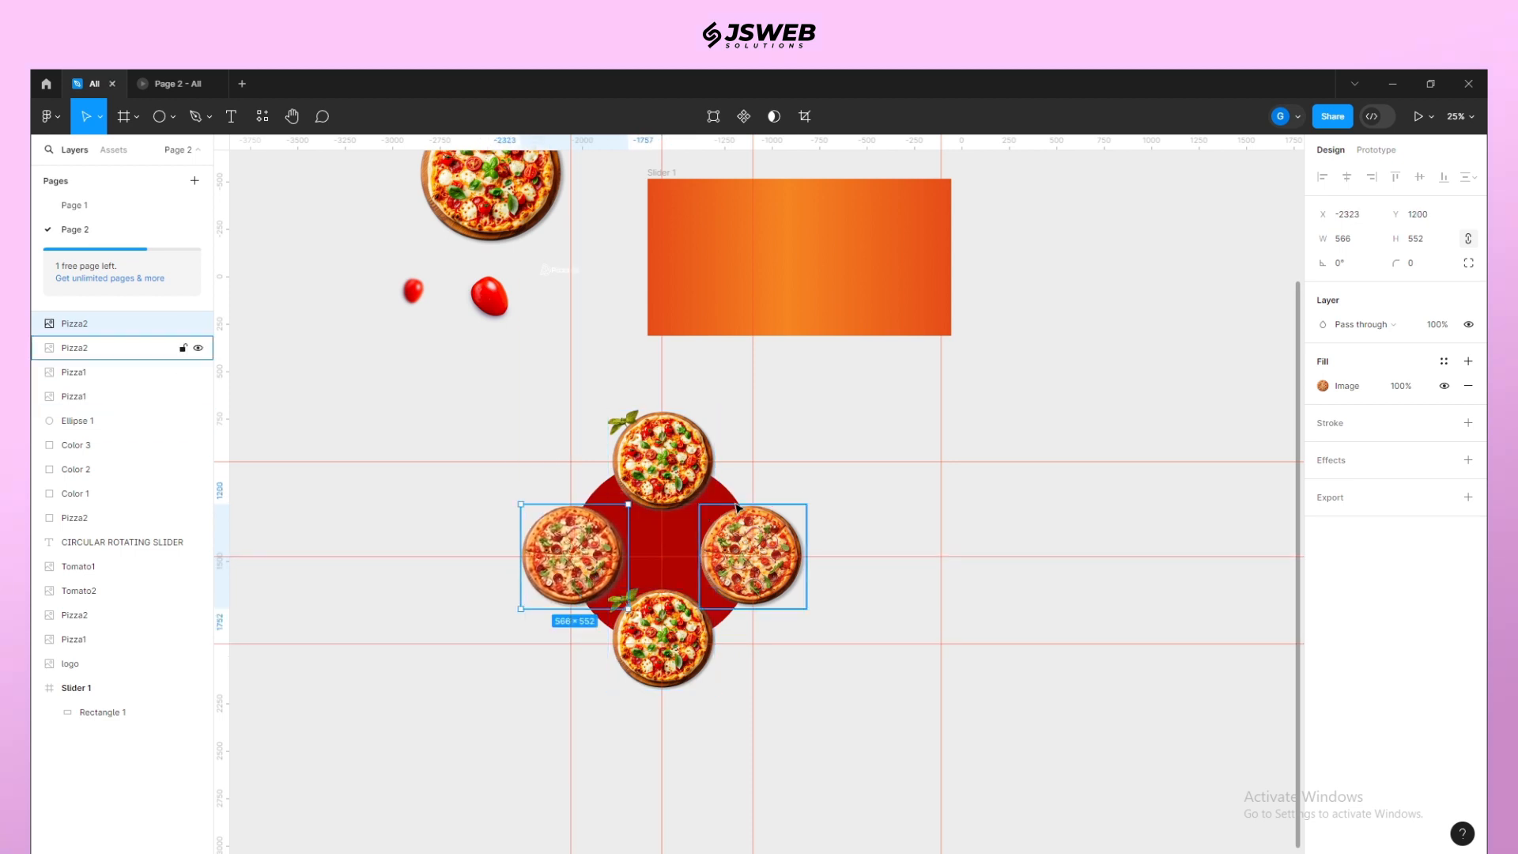
Step: Group the red circle together with the four pizzas around it
{"action": "left_click", "coordinate": [731, 504]}
{"action": "left_click", "coordinate": [733, 551], "text": "shift"}
{"action": "left_click", "coordinate": [573, 553], "text": "shift"}
{"action": "left_click", "coordinate": [662, 639], "text": "shift"}
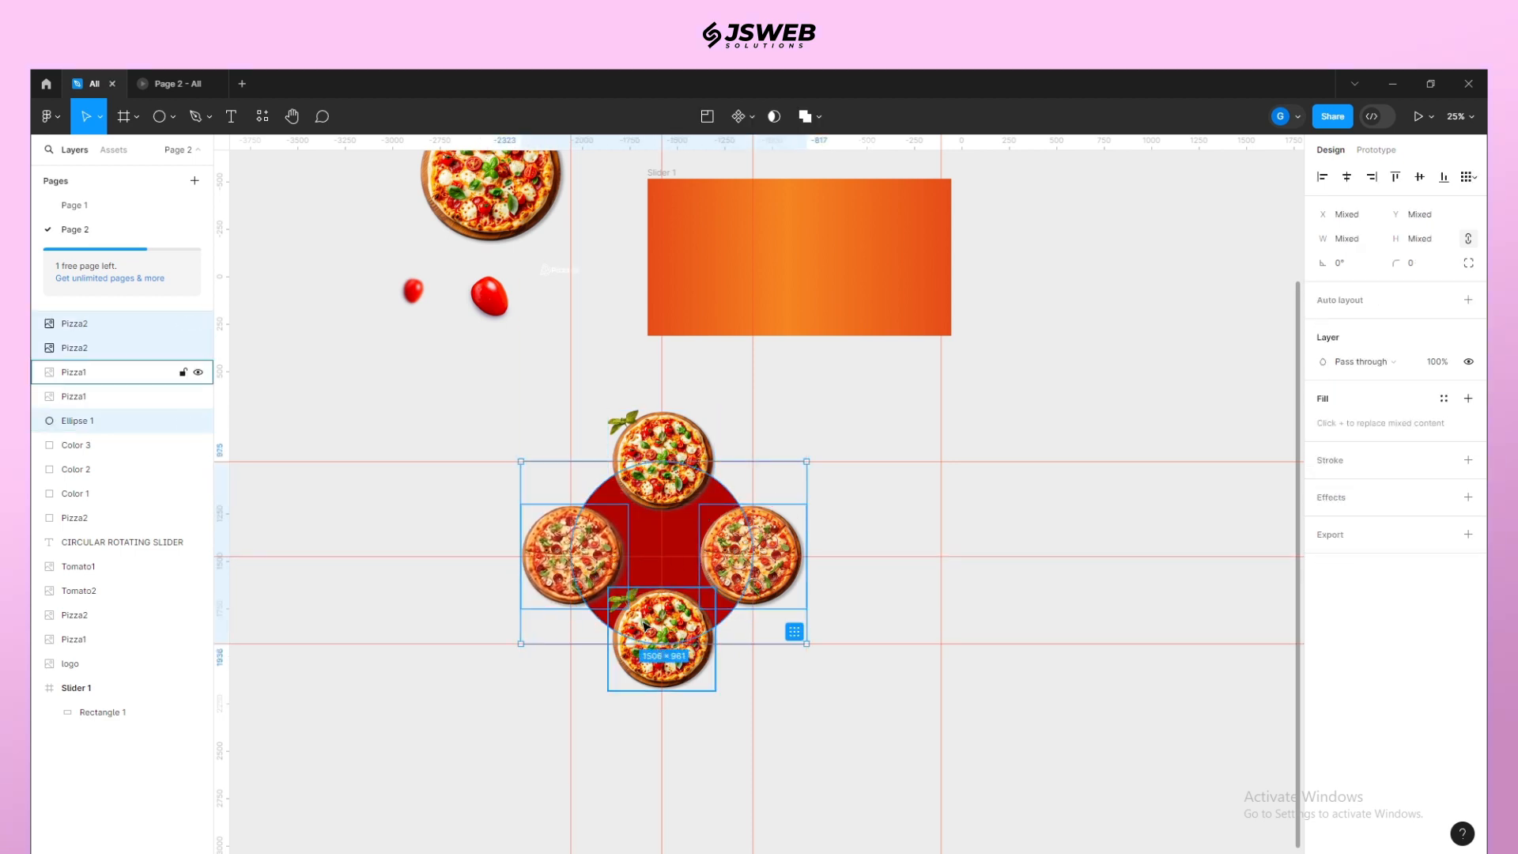
{"action": "left_click", "coordinate": [664, 489], "text": "shift"}
{"action": "left_click", "coordinate": [664, 488], "text": "shift"}
{"action": "key", "text": "ctrl+g"}
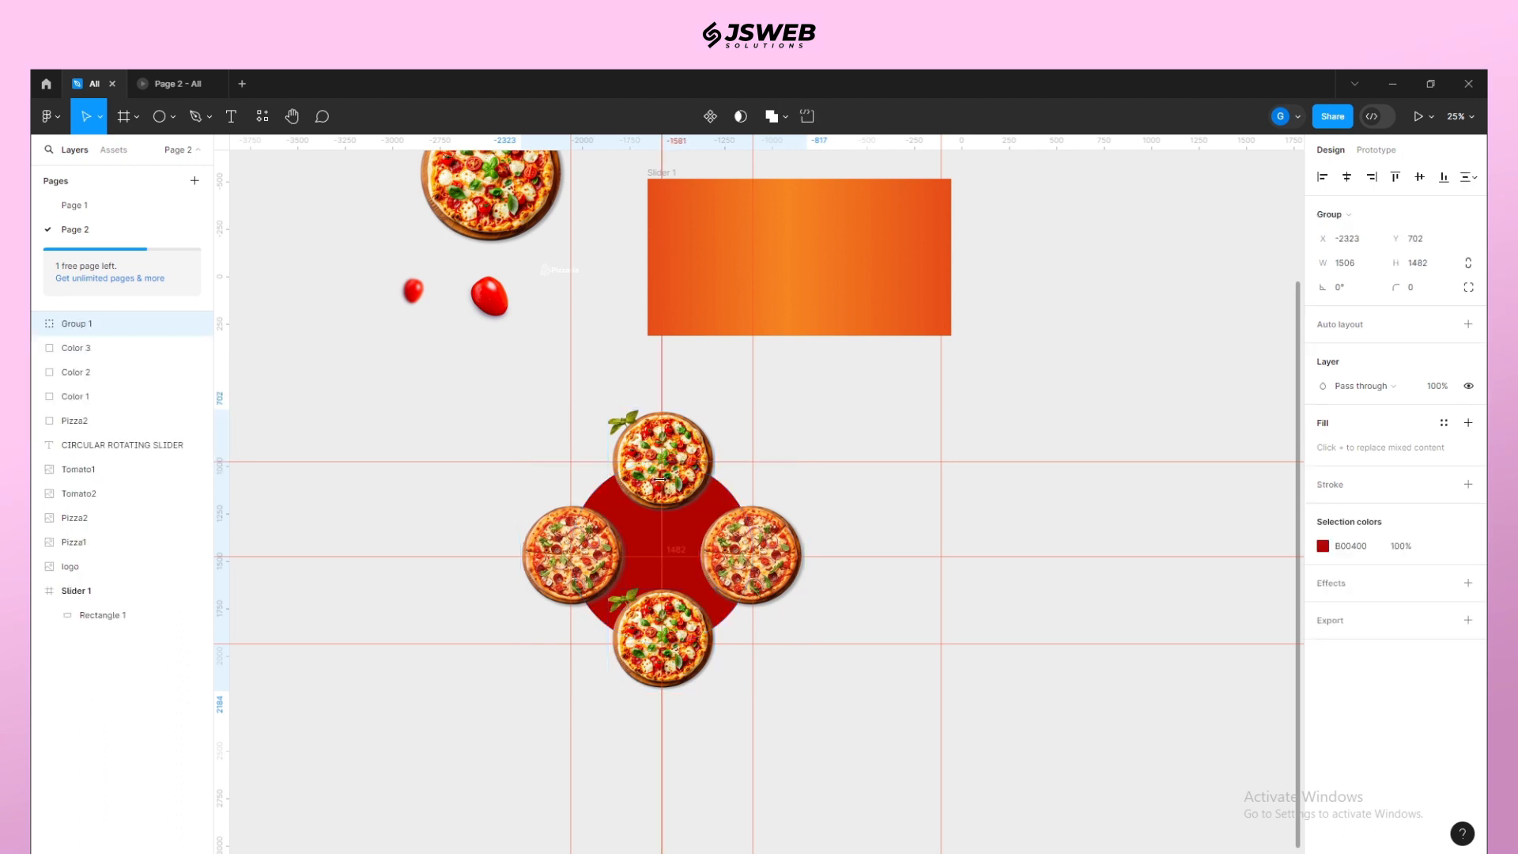
Step: Move the pizza group into the Slider 1 frame, centred horizontally with the whole upper pizza inside the frame
{"action": "left_click_drag", "start_coordinate": [670, 486], "coordinate": [797, 315]}
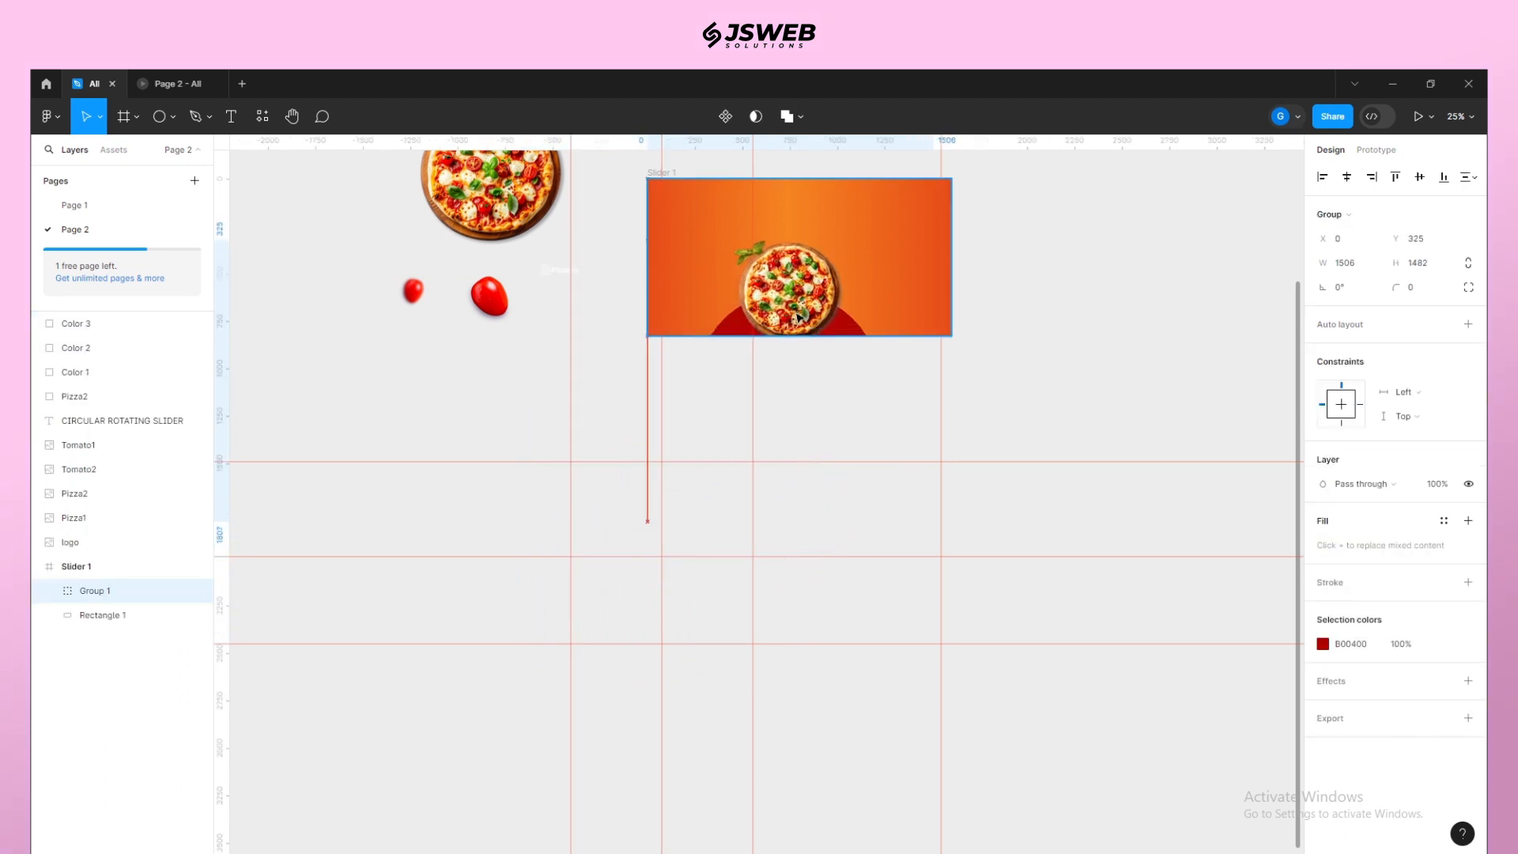
{"action": "scroll", "coordinate": [674, 621], "scroll_direction": "up", "scroll_amount": 3}
{"action": "left_click_drag", "start_coordinate": [675, 622], "coordinate": [662, 638]}
{"action": "left_click_drag", "start_coordinate": [737, 515], "coordinate": [747, 513]}
{"action": "left_click", "coordinate": [945, 579]}
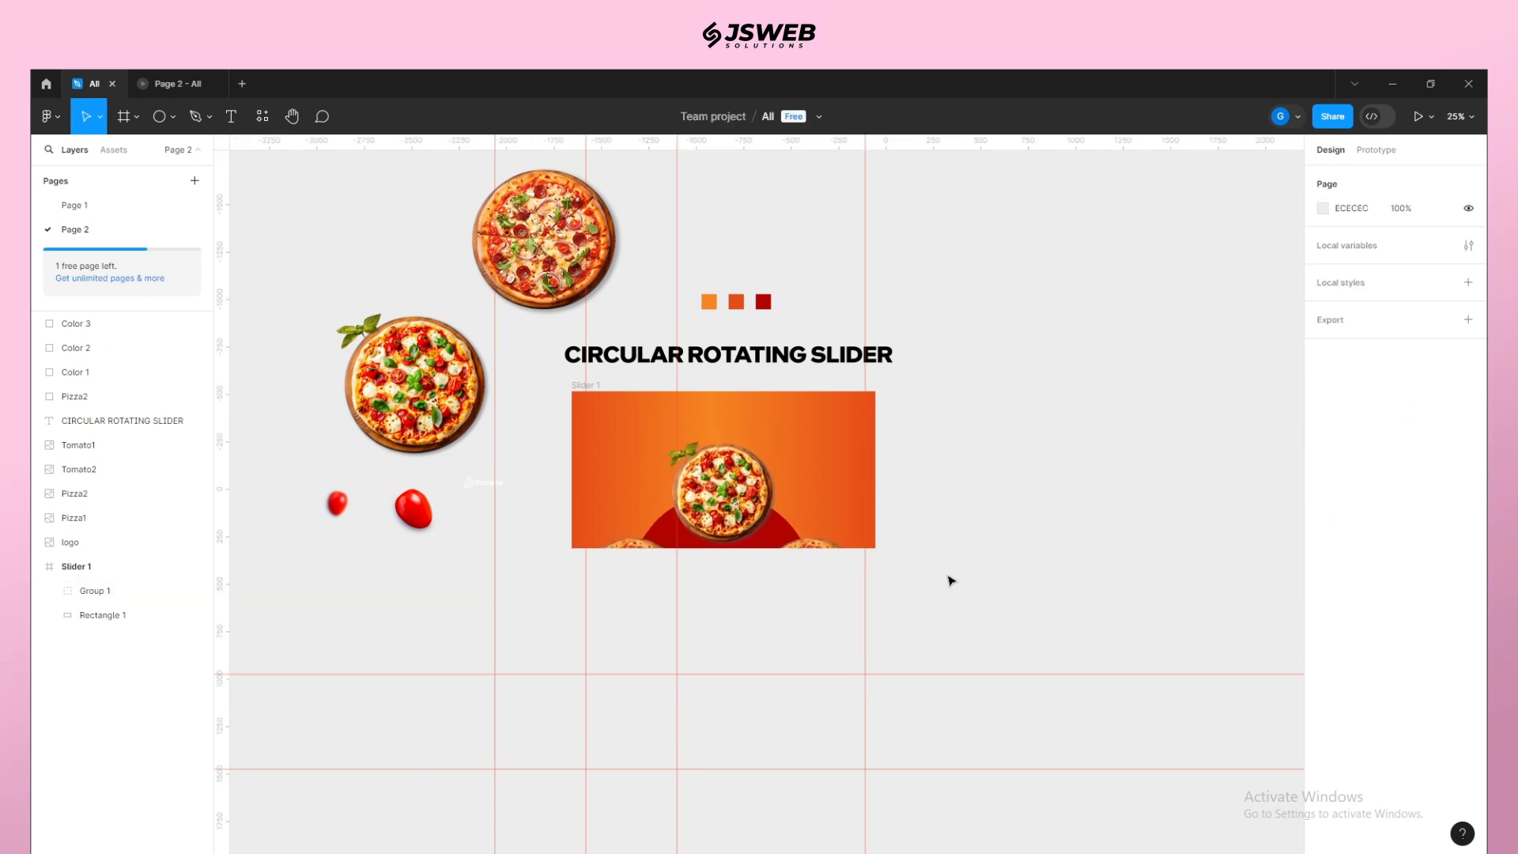
Step: Move the logo into the upper-left corner of Slider 1 at about X 89, Y 40, and add a horizontal guide along its upper edge
{"action": "key", "text": "ctrl+plus"}
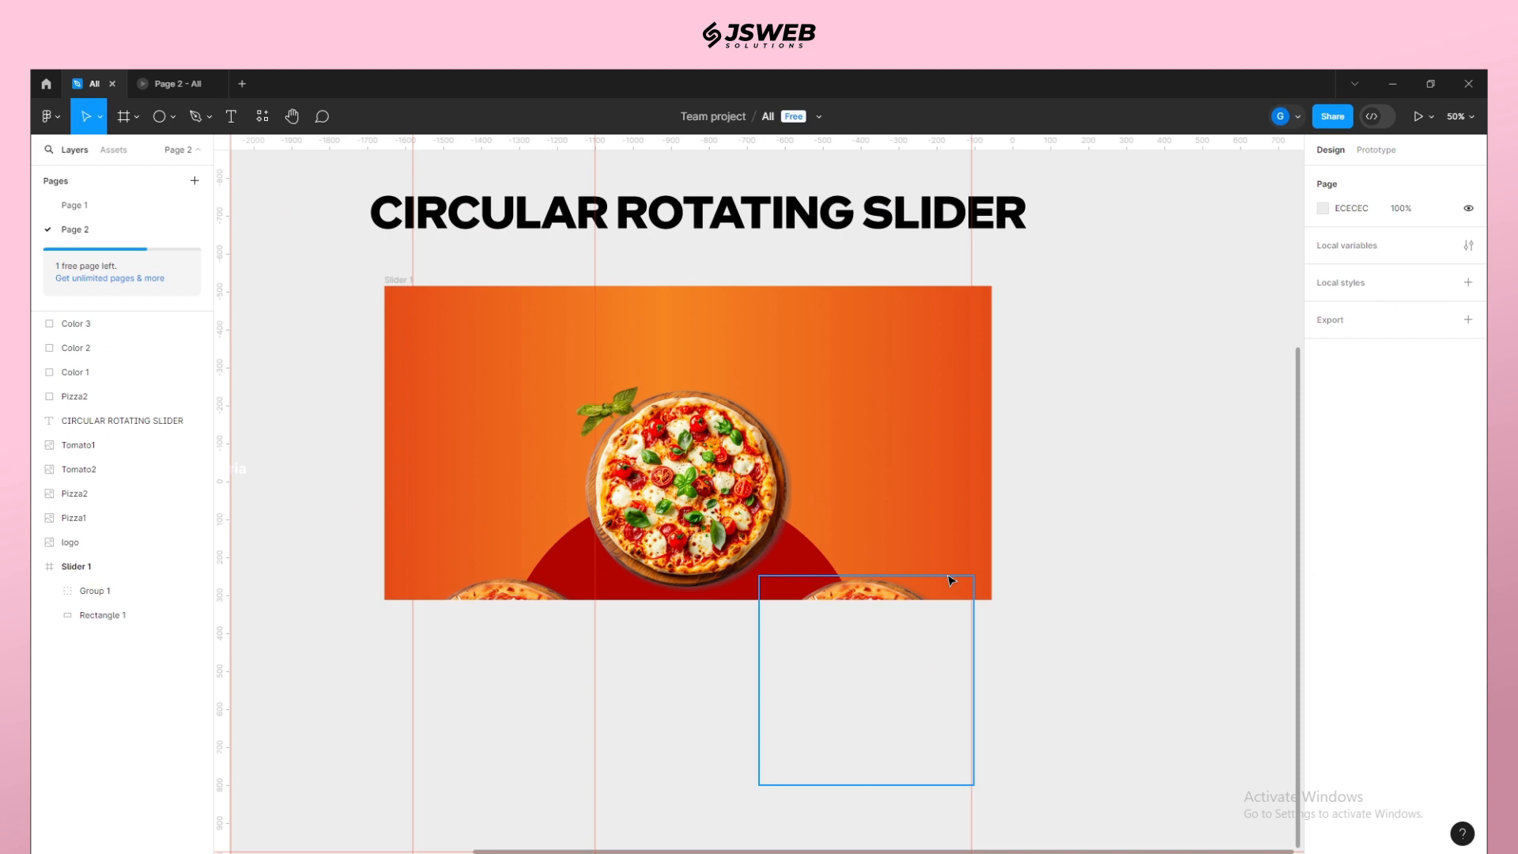
{"action": "left_click_drag", "start_coordinate": [281, 350], "coordinate": [420, 481]}
{"action": "left_click", "coordinate": [348, 606]}
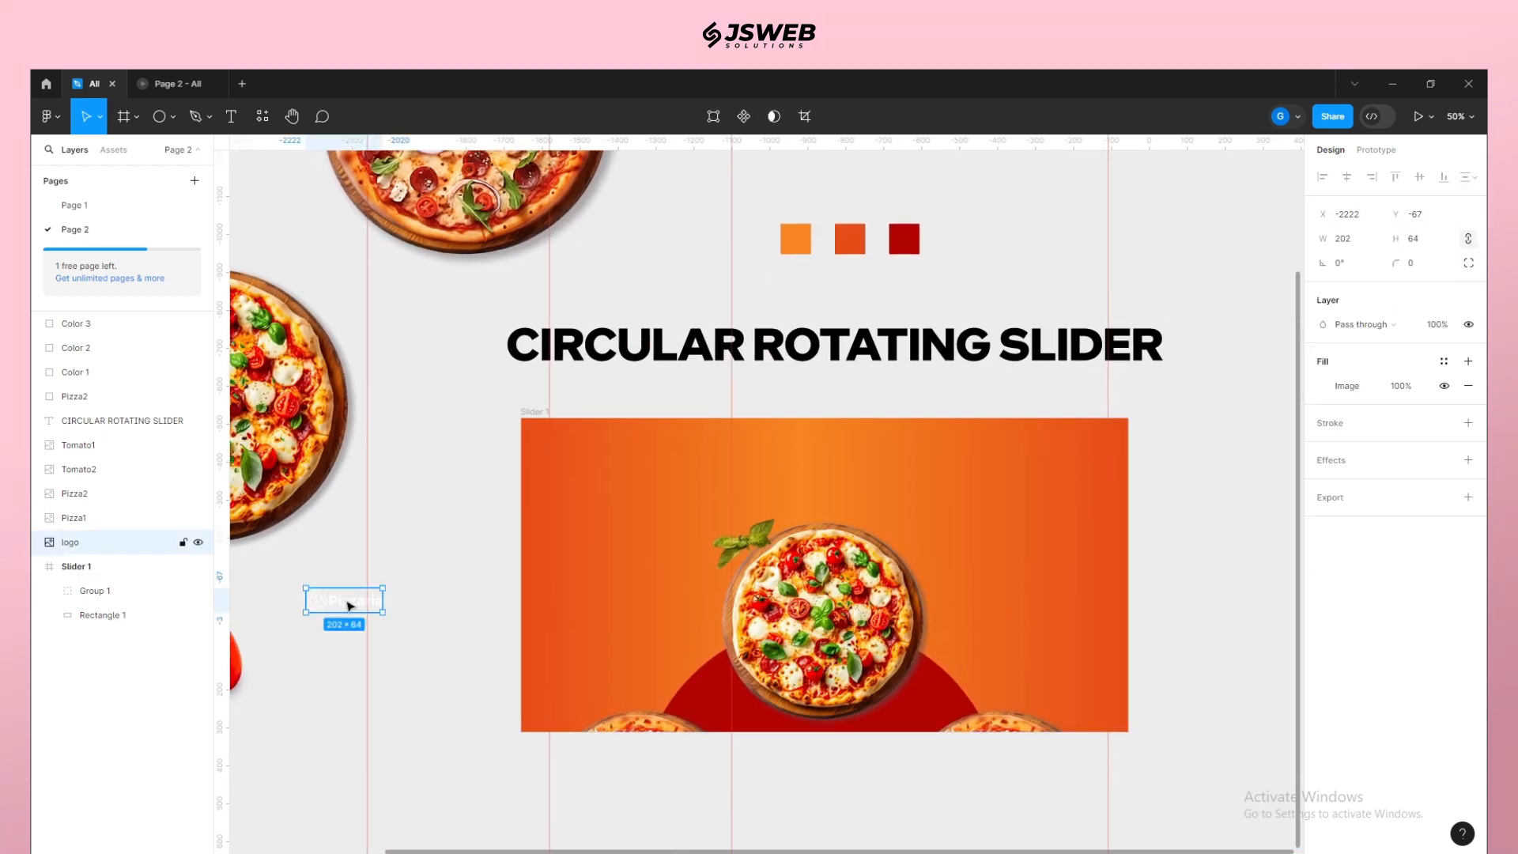
{"action": "left_click_drag", "start_coordinate": [312, 603], "coordinate": [559, 447]}
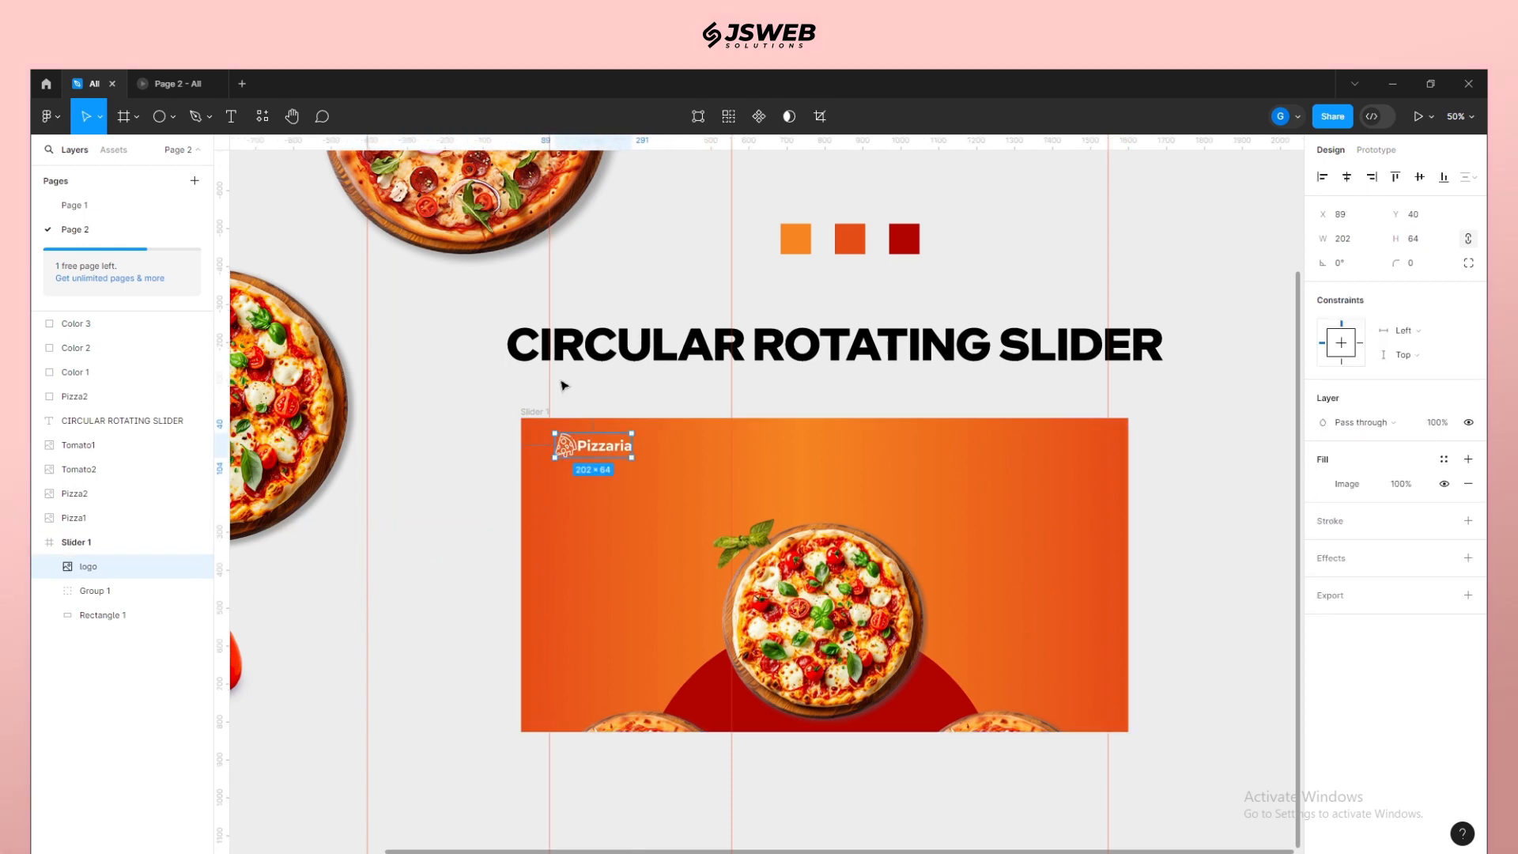
{"action": "left_click_drag", "start_coordinate": [702, 144], "coordinate": [714, 434]}
{"action": "left_click", "coordinate": [576, 365]}
{"action": "left_click_drag", "start_coordinate": [548, 385], "coordinate": [515, 420]}
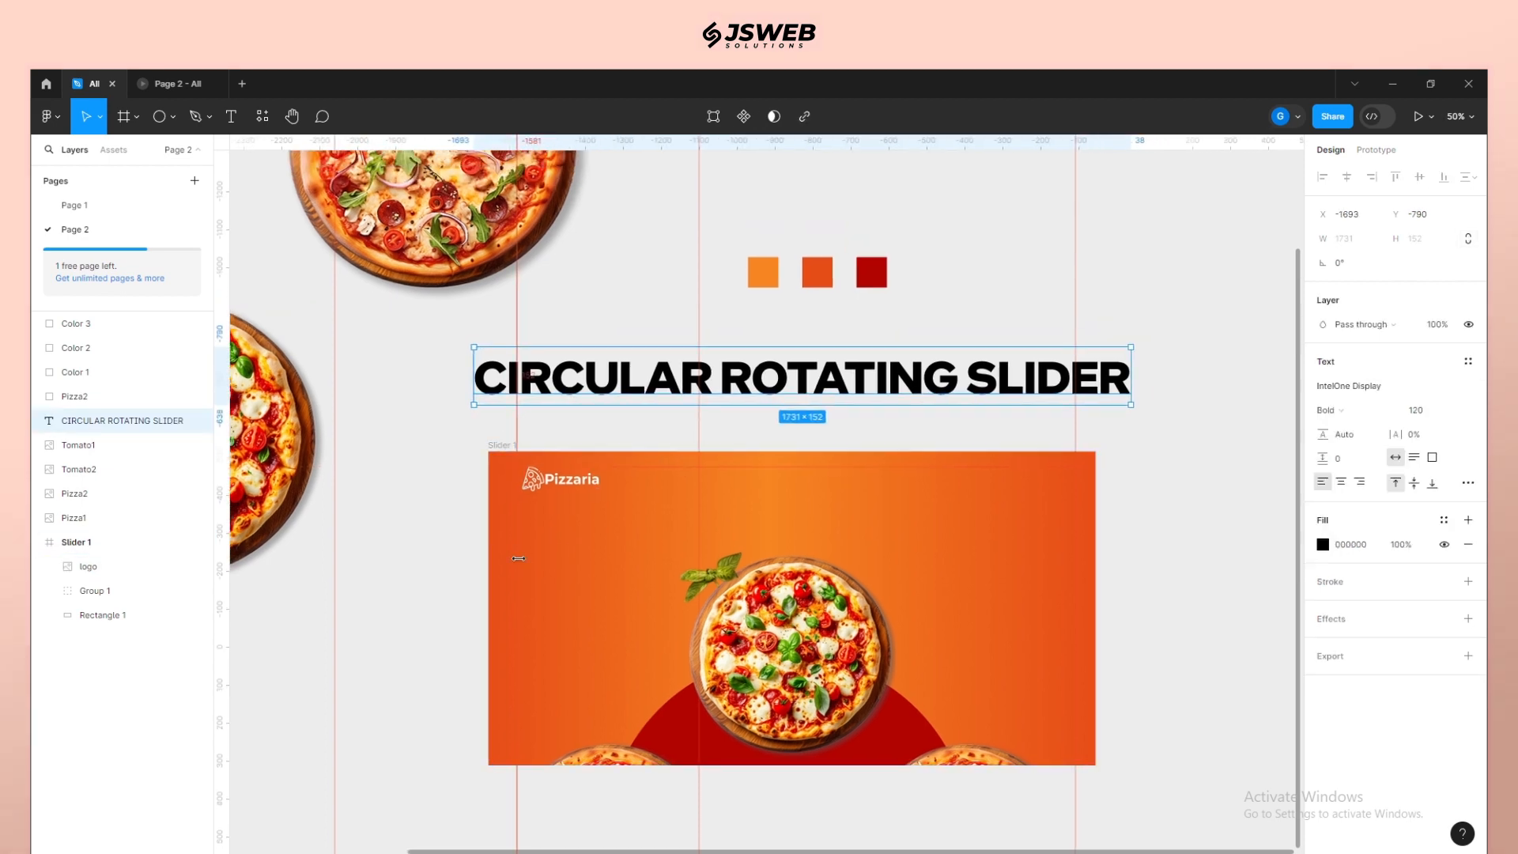
Step: Add a white "Home" text to the slider and set its font to Roboto
{"action": "left_click", "coordinate": [231, 117]}
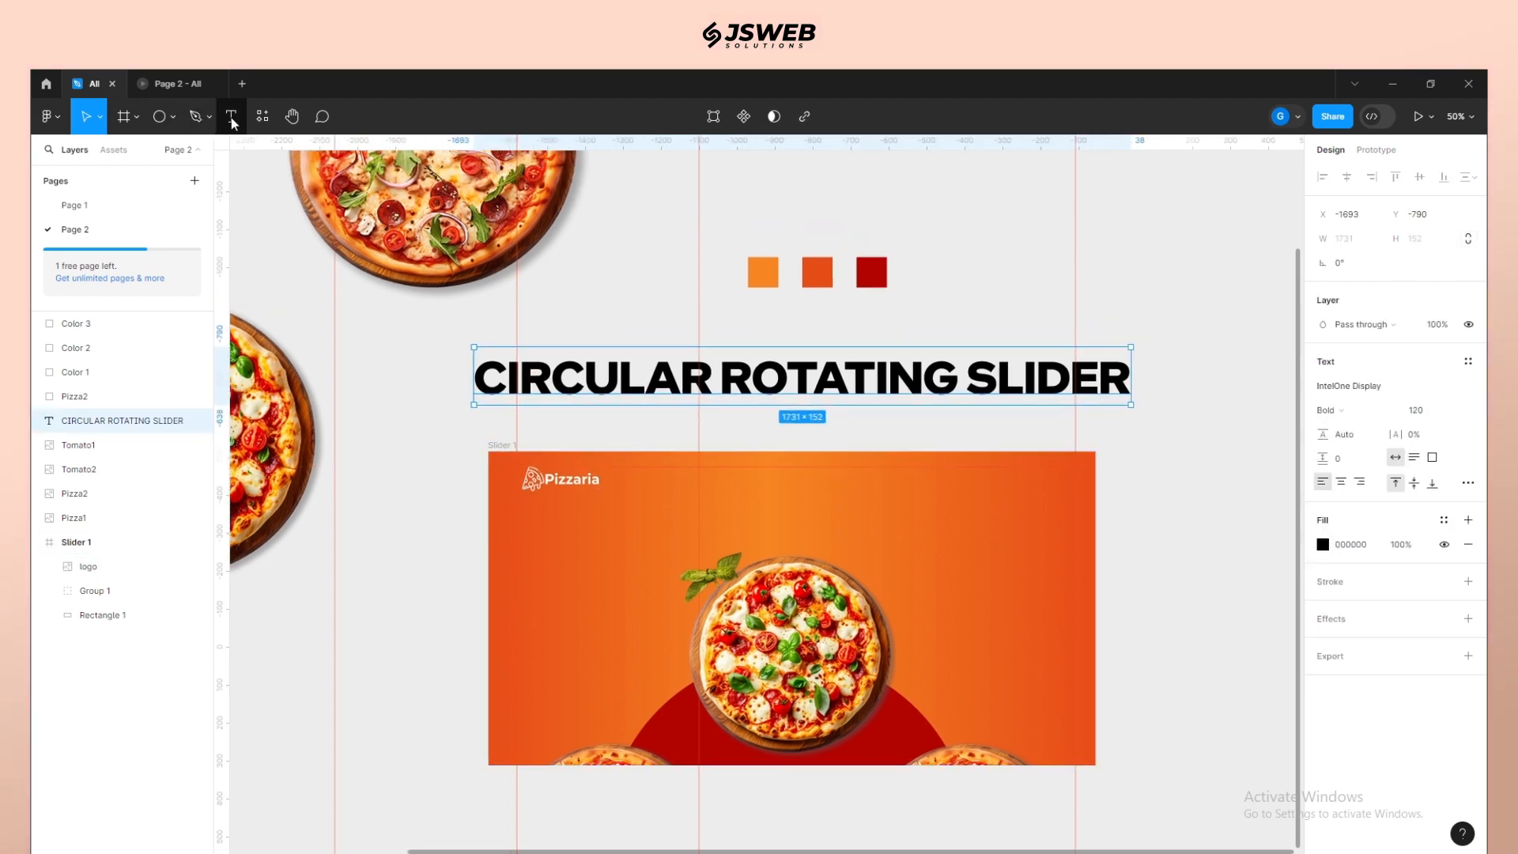
{"action": "left_click", "coordinate": [658, 540]}
{"action": "key", "text": "ctrl+a"}
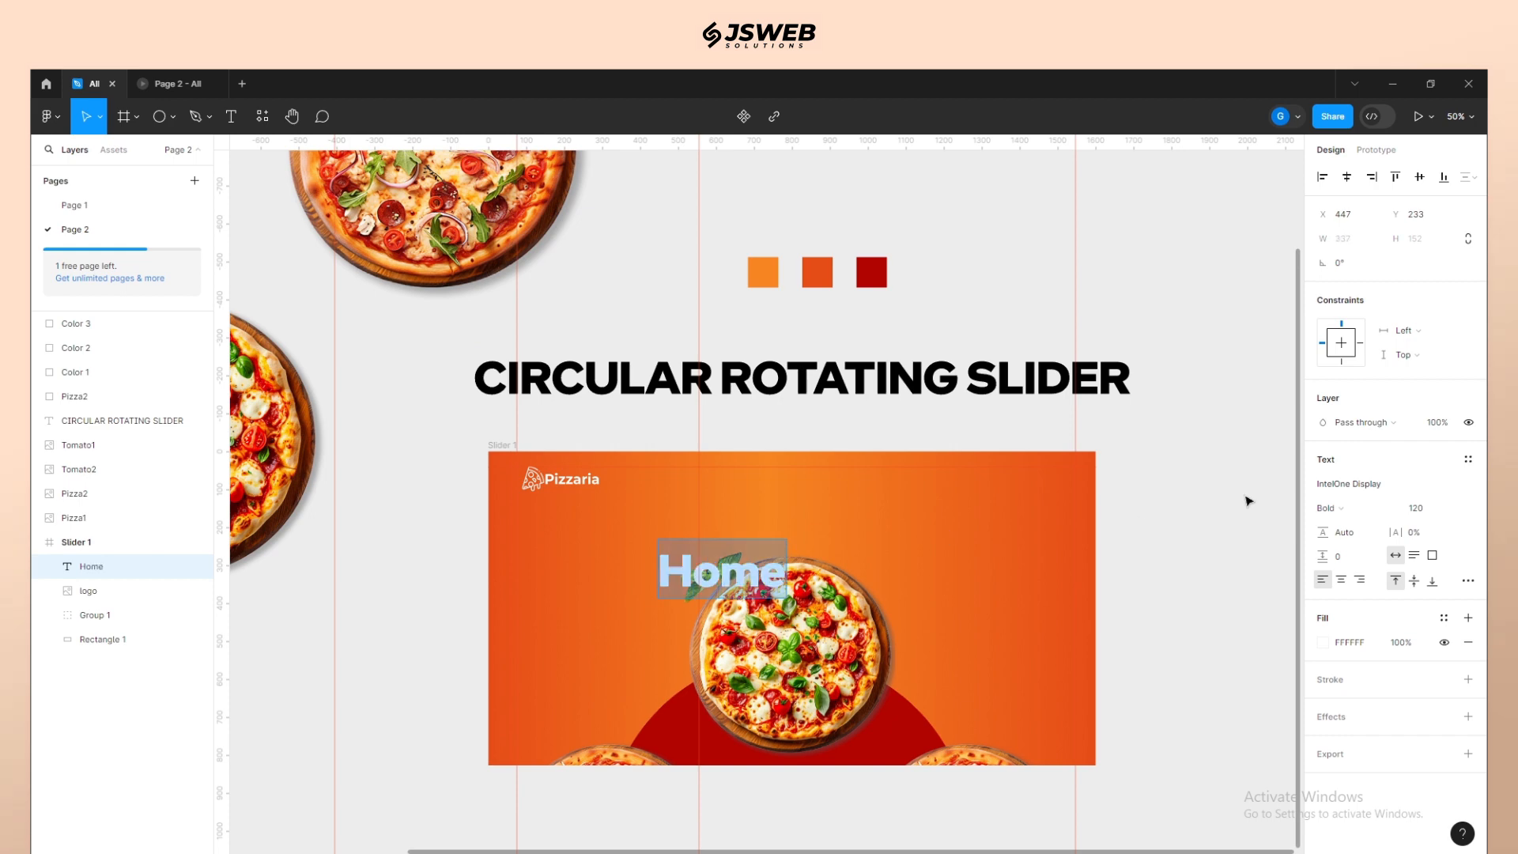
{"action": "left_click", "coordinate": [1335, 486]}
{"action": "type", "text": "robo"}
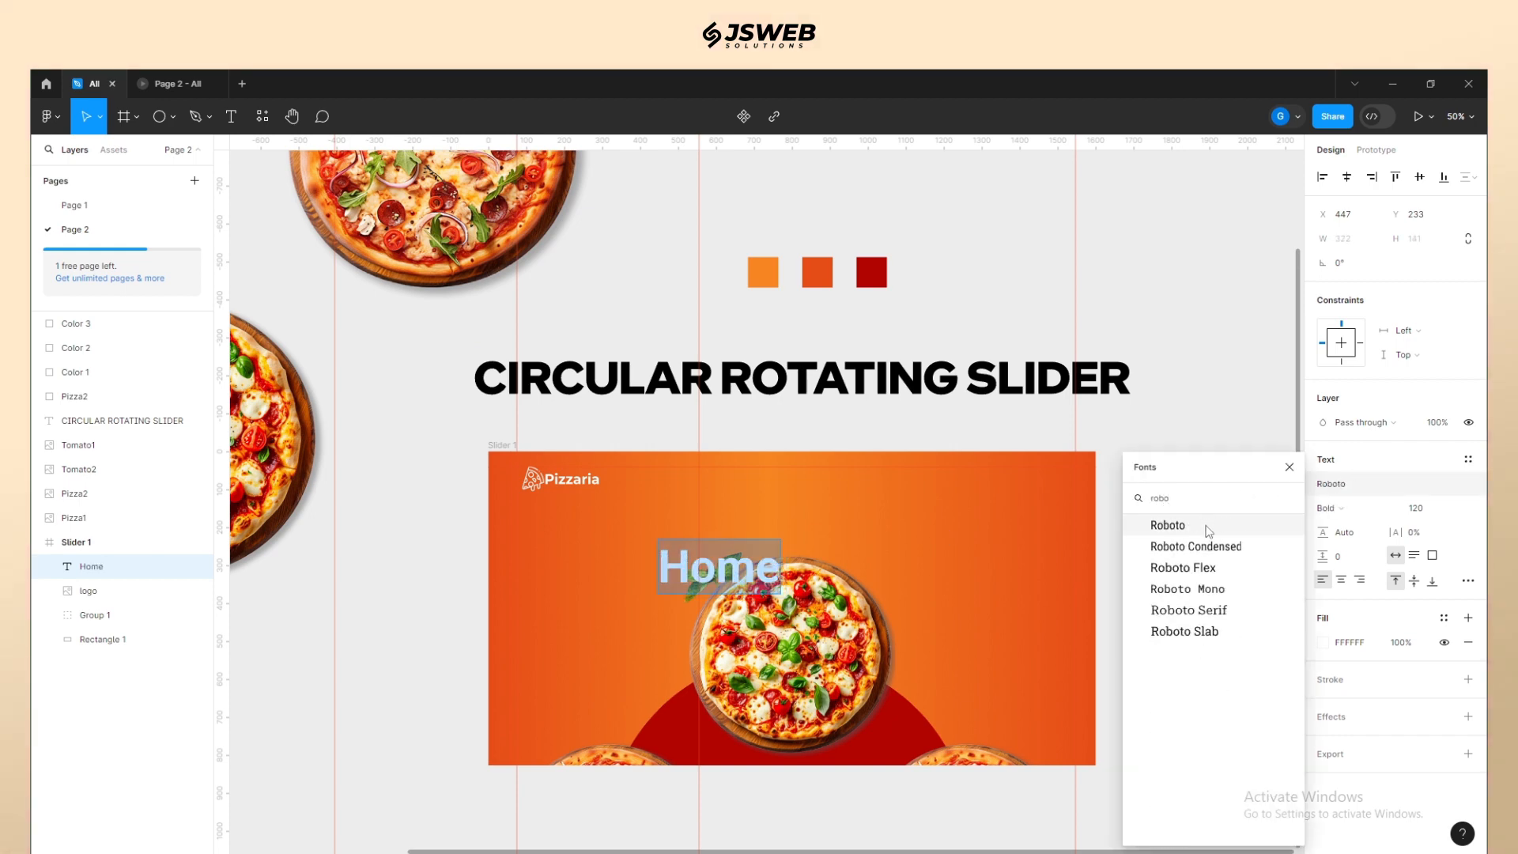
{"action": "left_click", "coordinate": [1211, 526]}
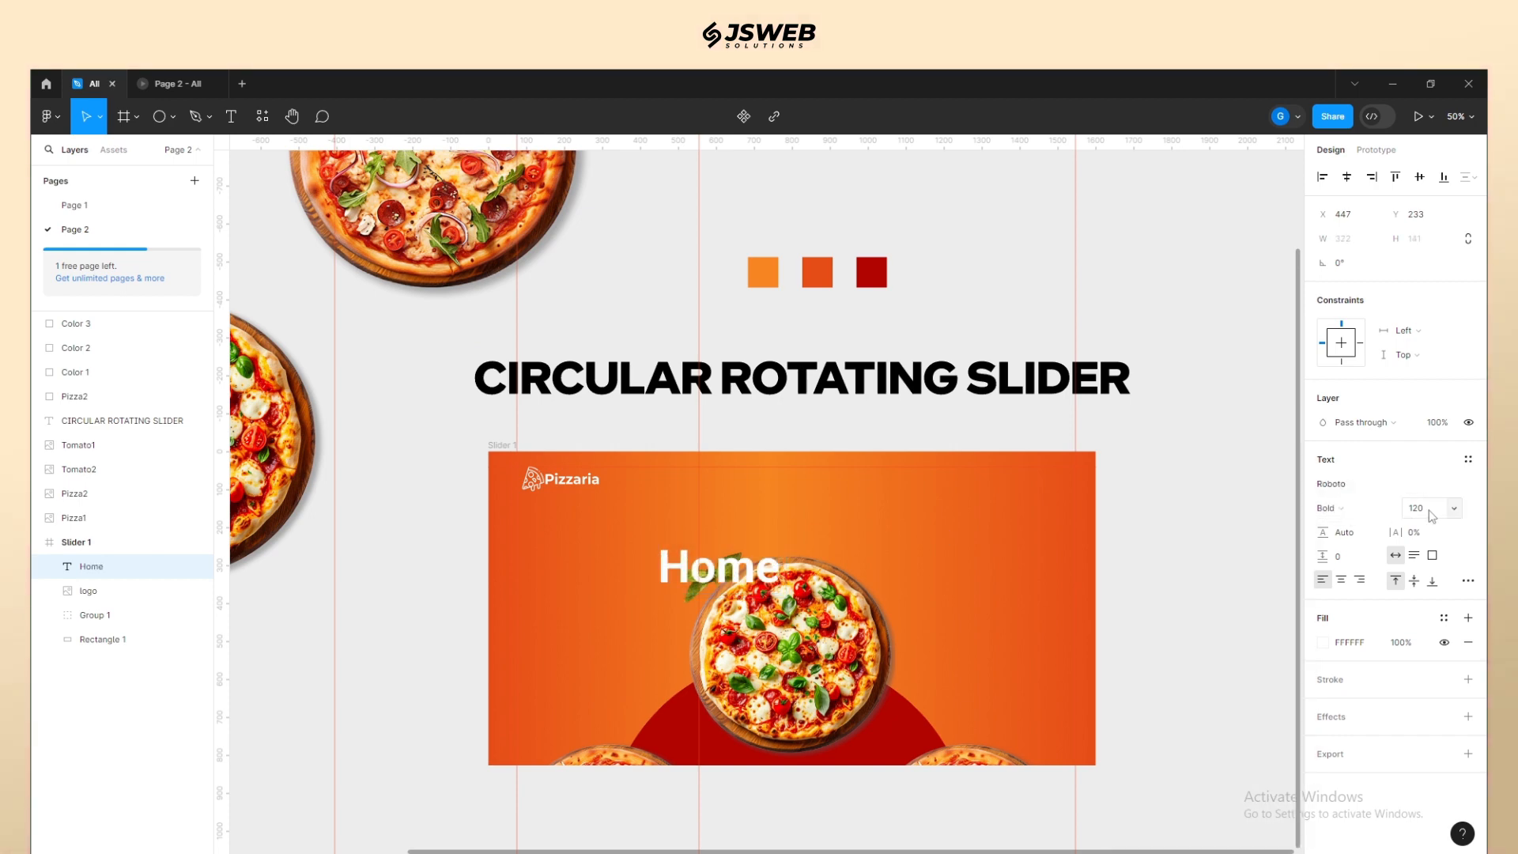
Step: Set the "Home" text size to 20 and position it to the right of the logo, vertically aligned with it
{"action": "type", "text": "16"}
{"action": "key", "text": "Return"}
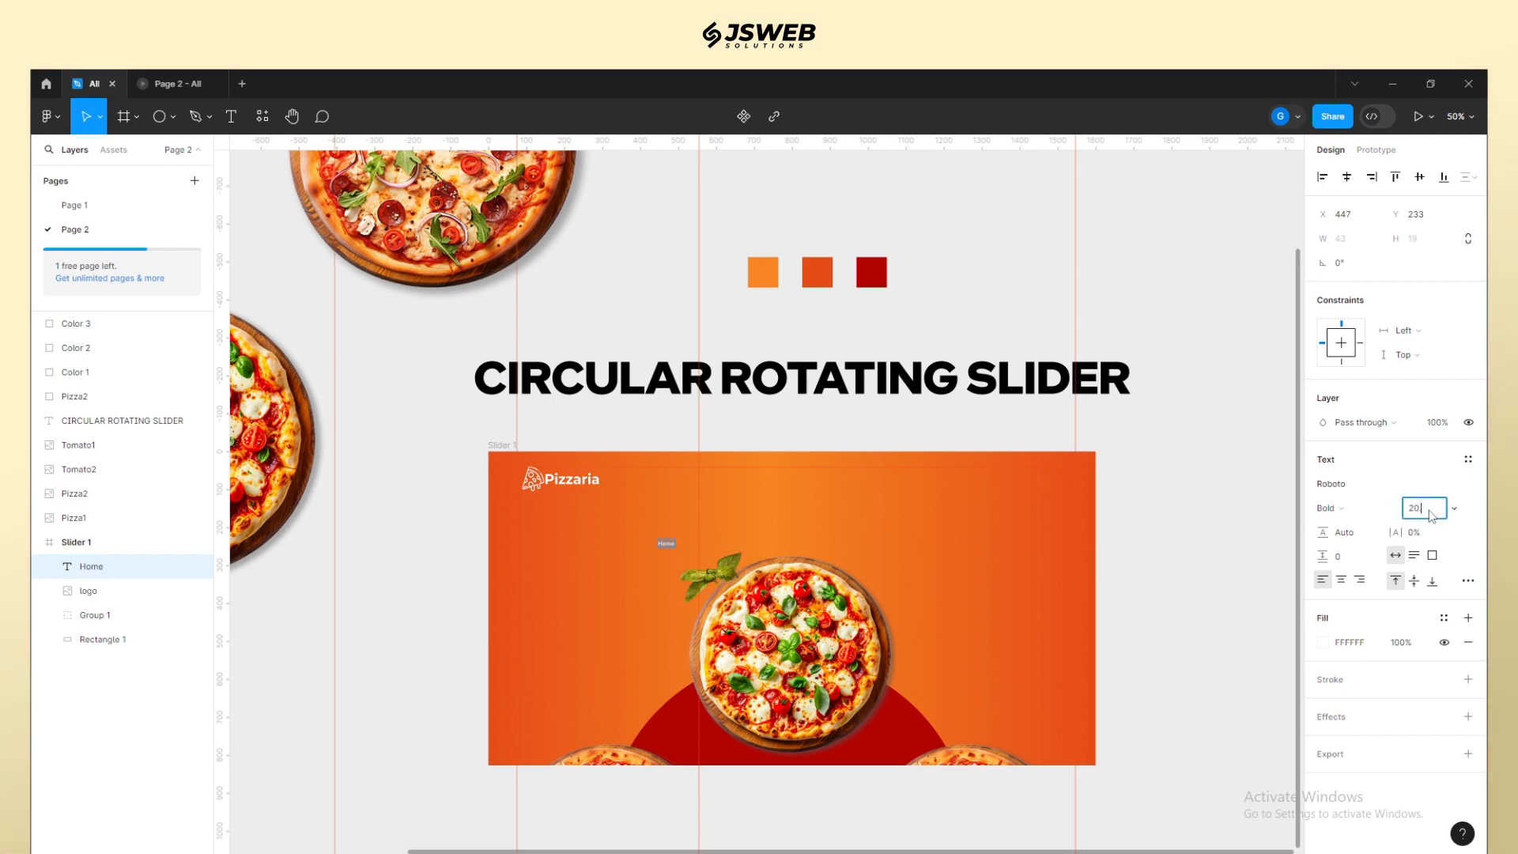
{"action": "left_click", "coordinate": [674, 547]}
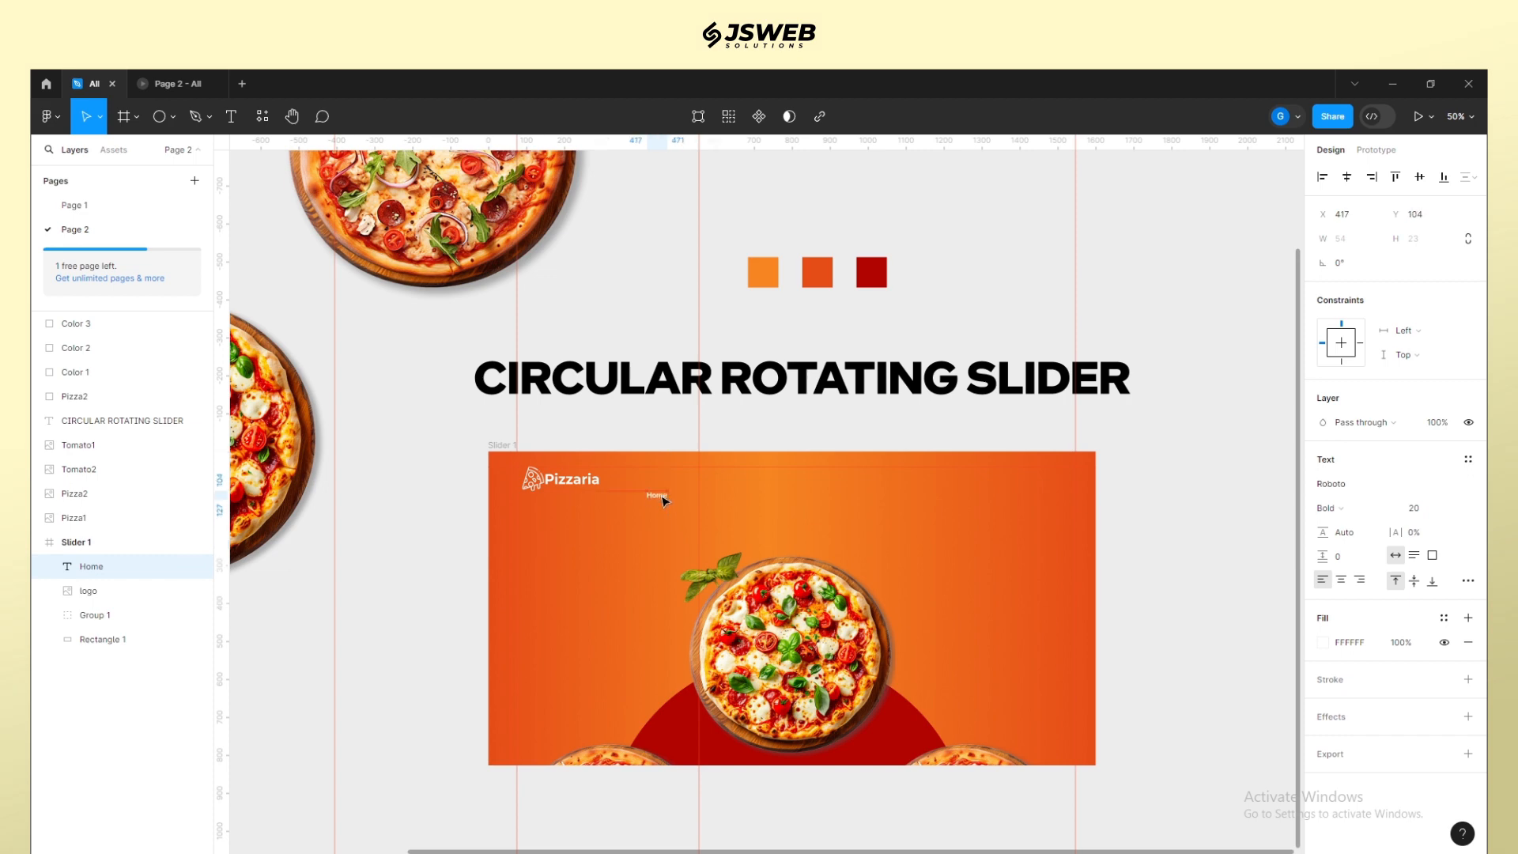
{"action": "left_click", "coordinate": [437, 541]}
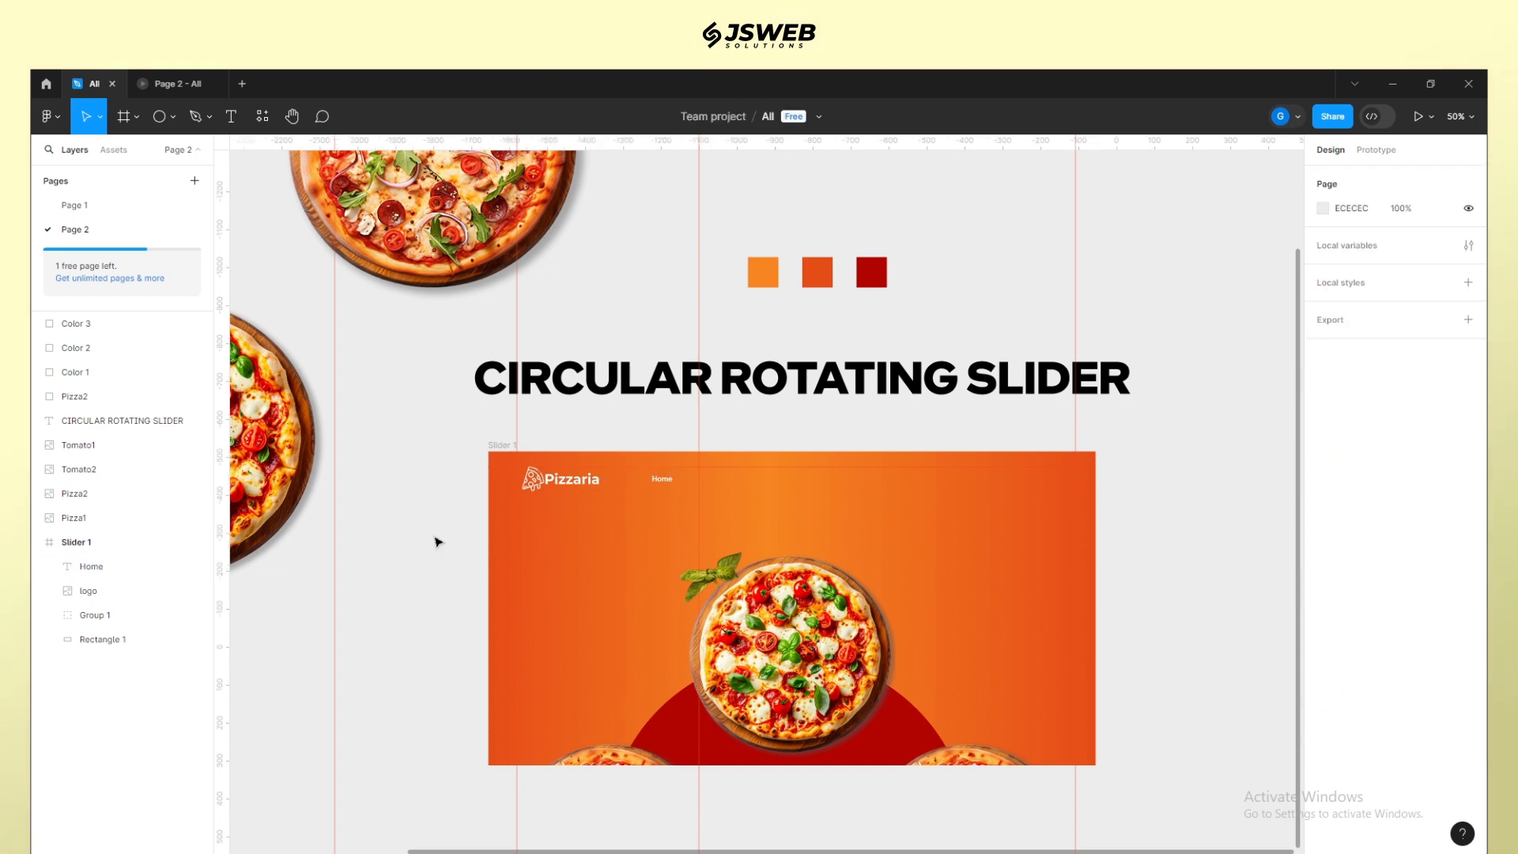
Step: Duplicate the "Home" text three times to its right in an evenly spaced row
{"action": "key", "text": "shift+0"}
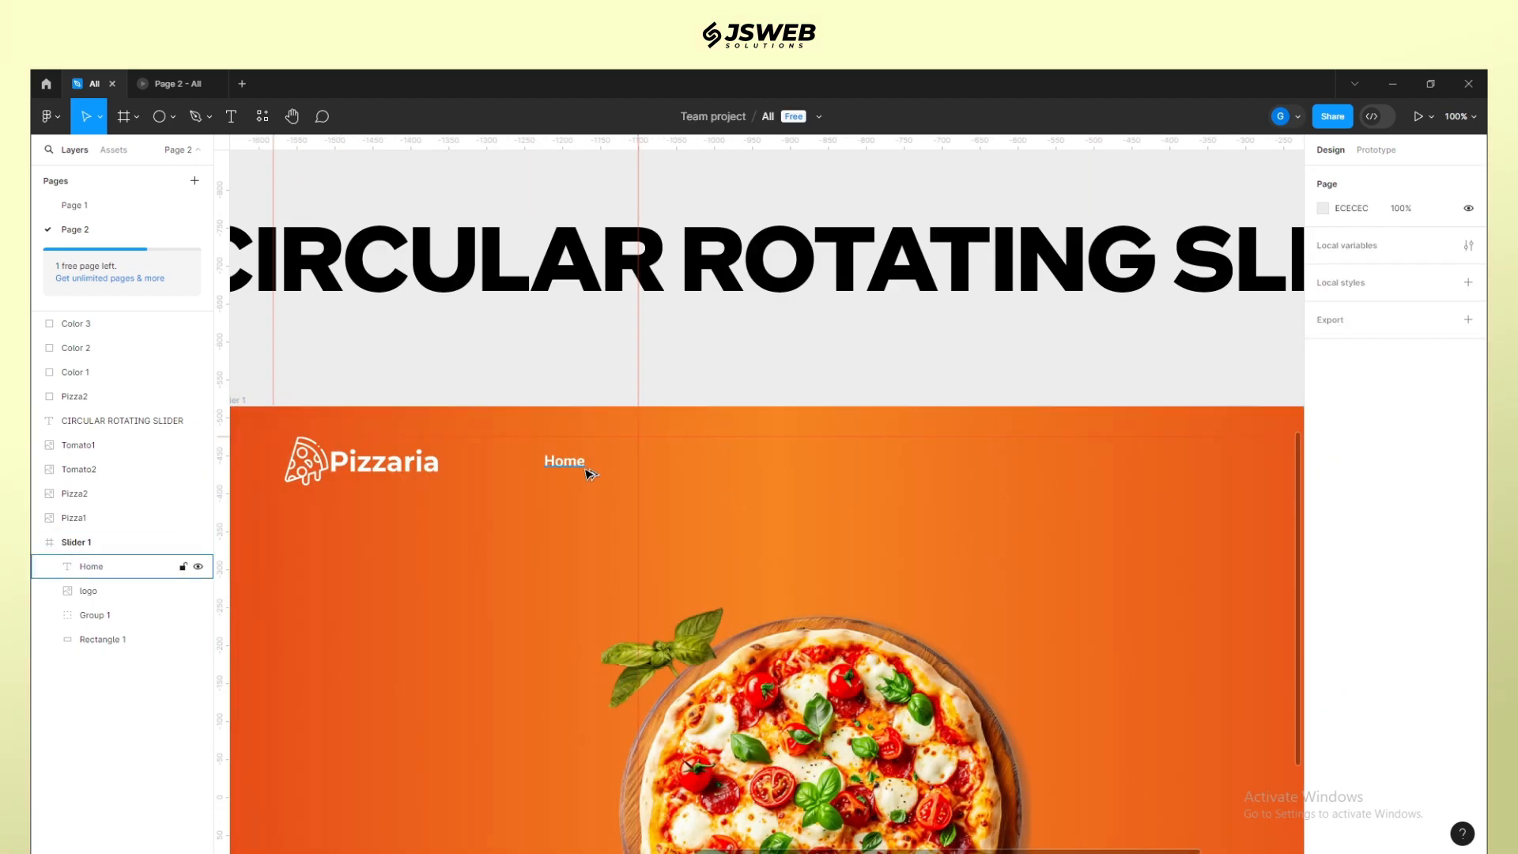
{"action": "left_click_drag", "start_coordinate": [578, 464], "coordinate": [898, 466]}
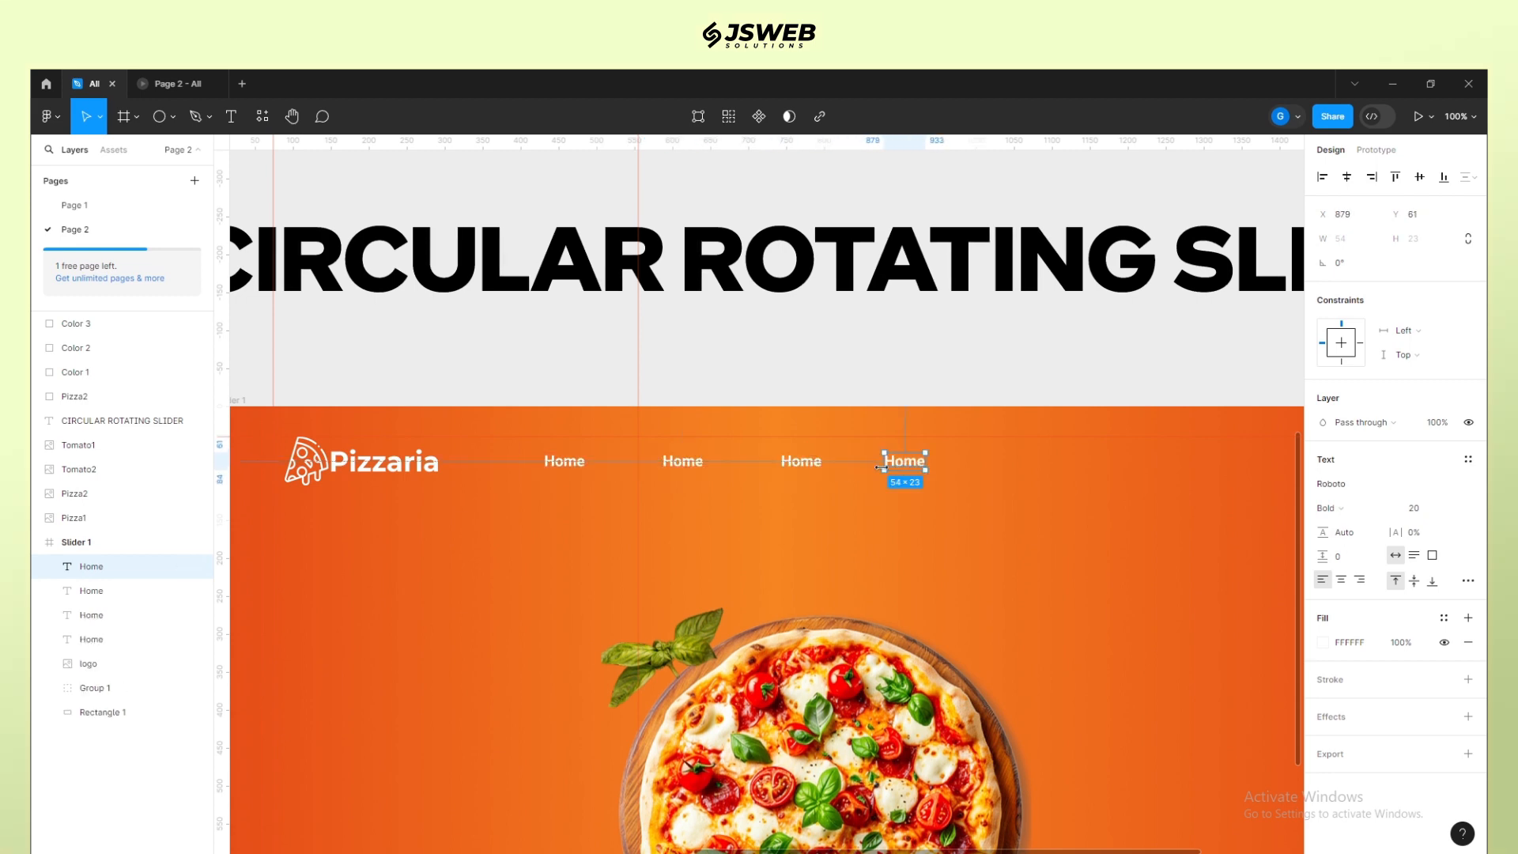
Step: Change the second "Home" text in the navigation row to "Specialities"
{"action": "left_click", "coordinate": [247, 119]}
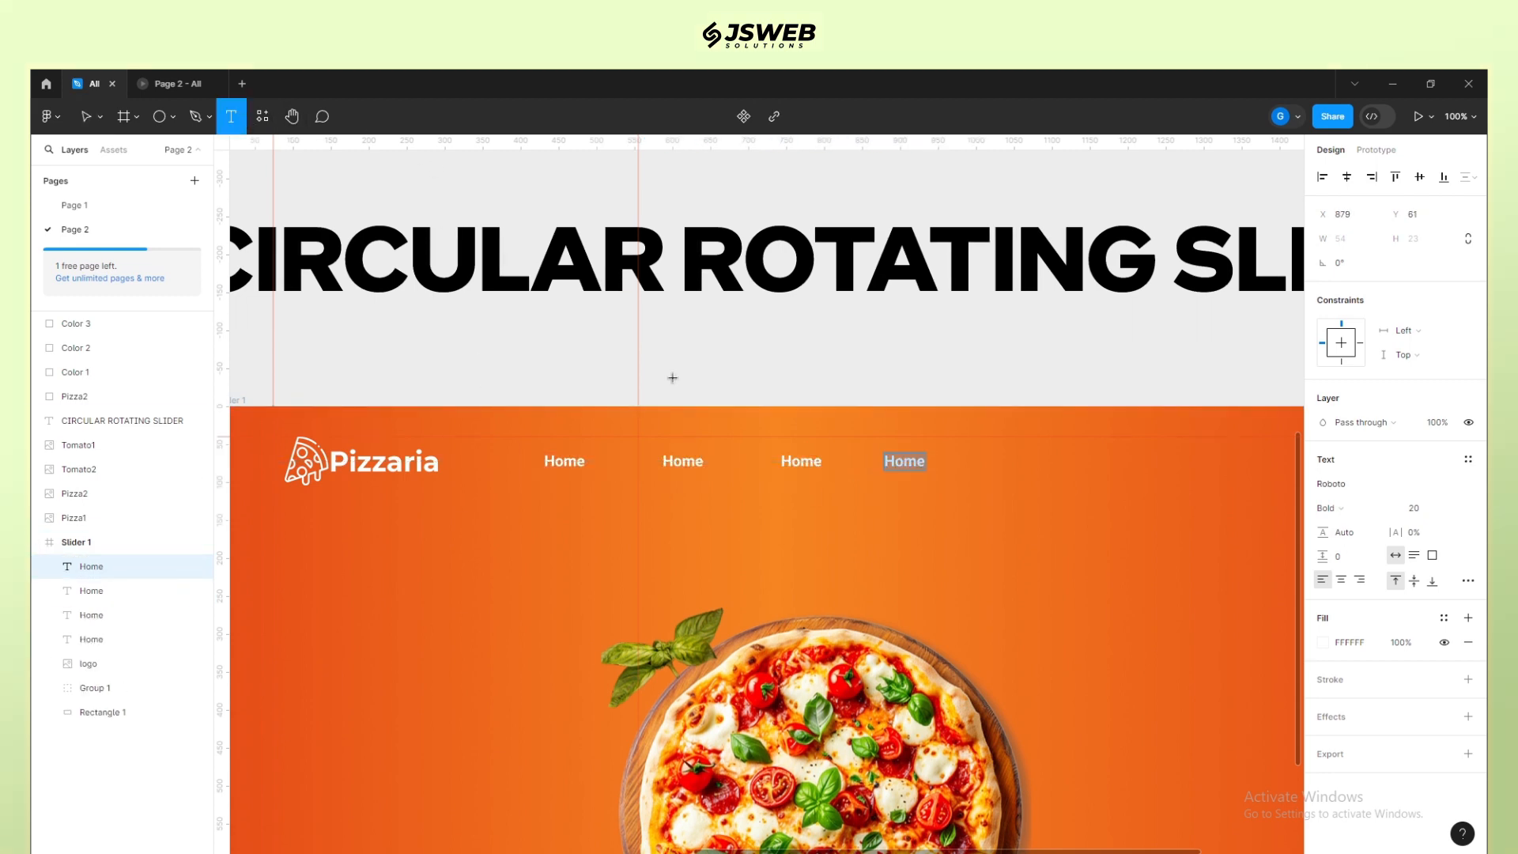
{"action": "left_click", "coordinate": [688, 462]}
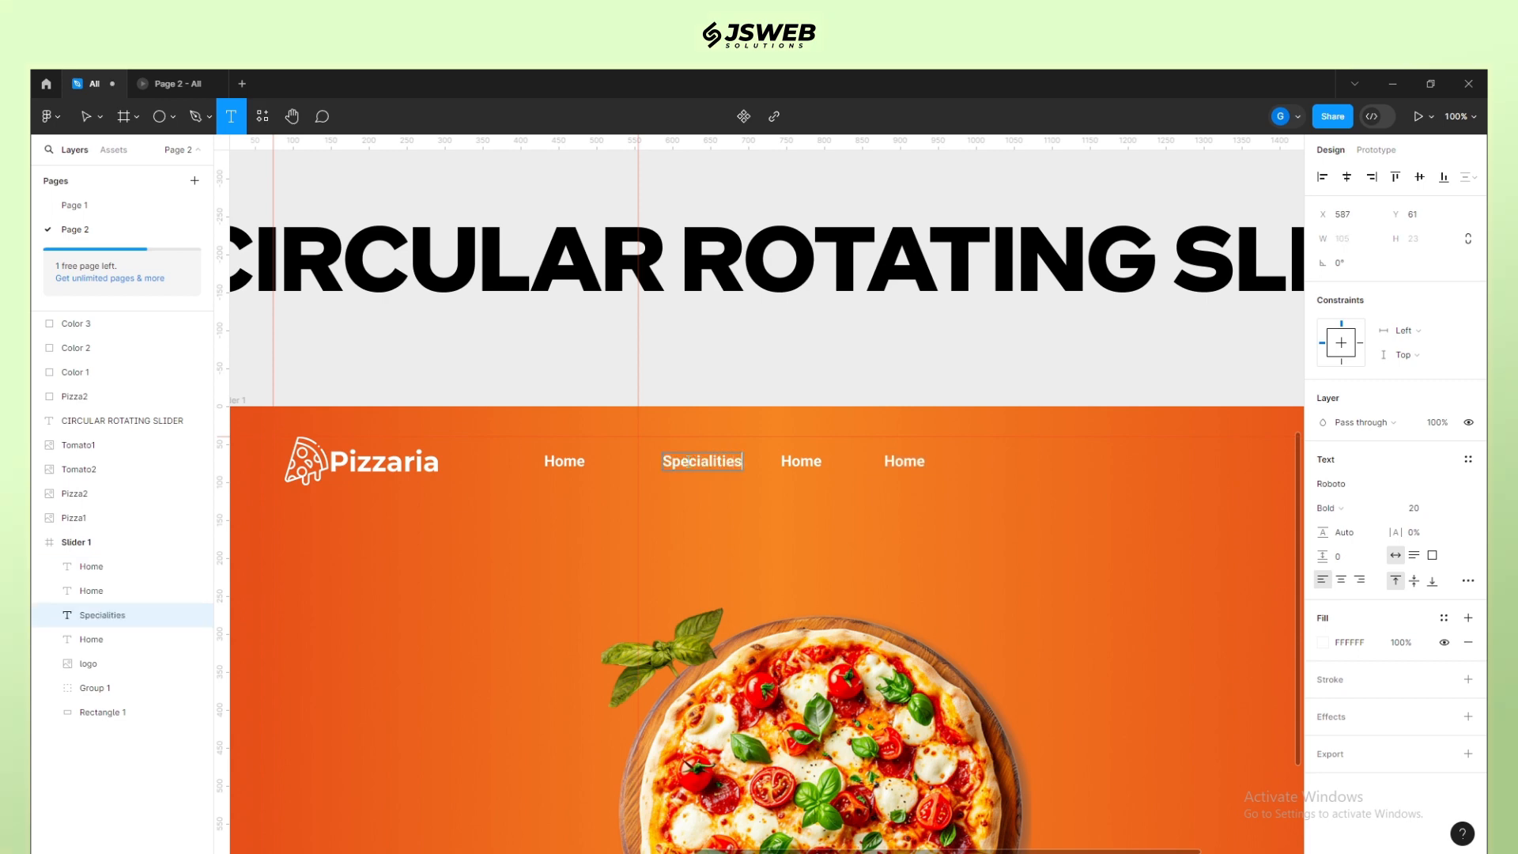
{"action": "left_click", "coordinate": [99, 116]}
{"action": "left_click", "coordinate": [75, 147]}
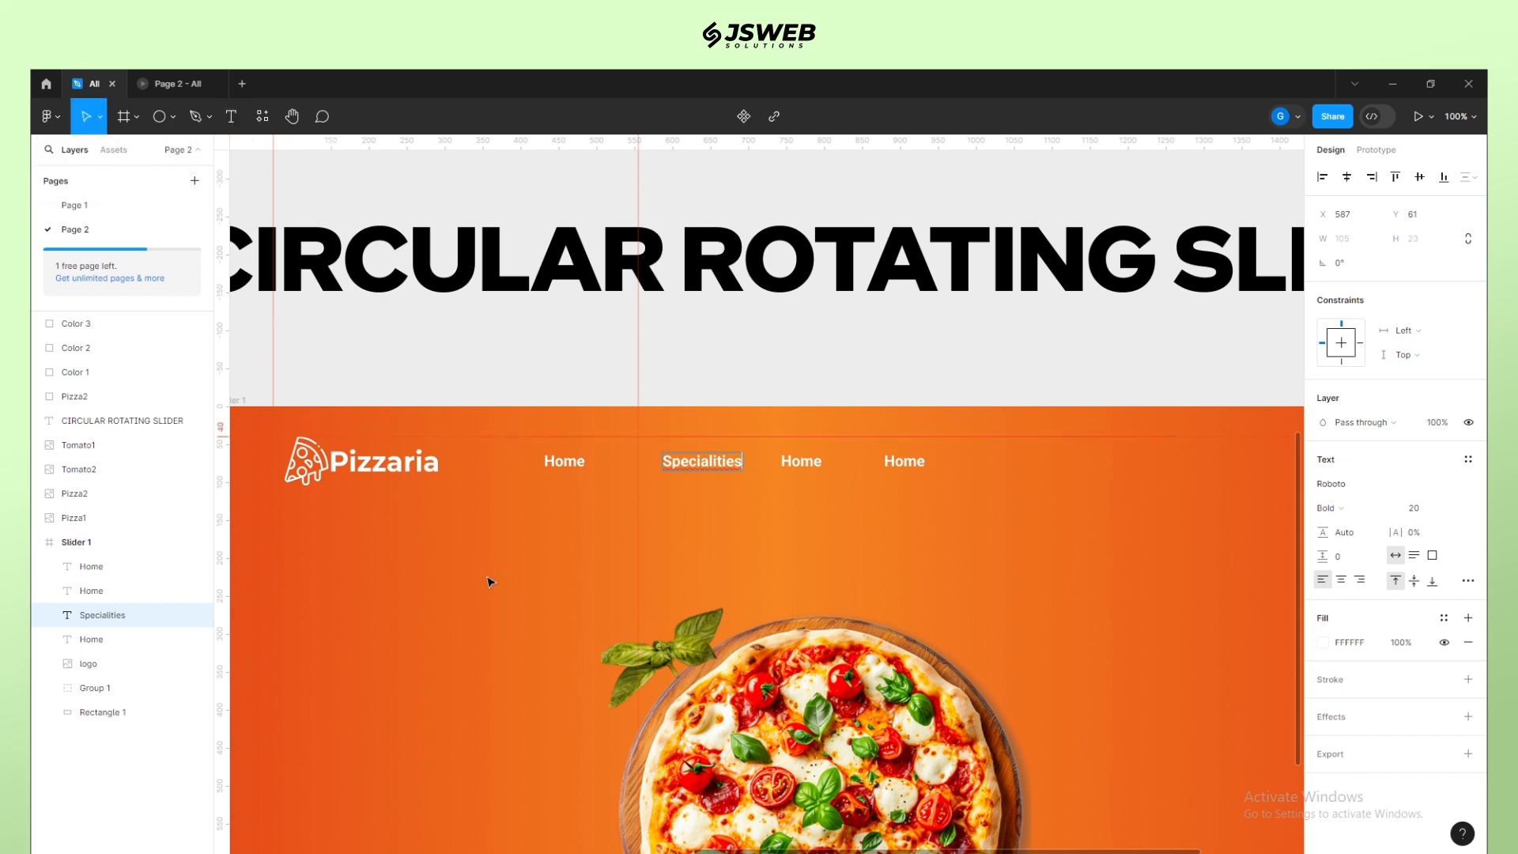
Step: Change the third "Home" text in the navigation row to "About us" and the fourth to "Contact us"
{"action": "left_click", "coordinate": [232, 119]}
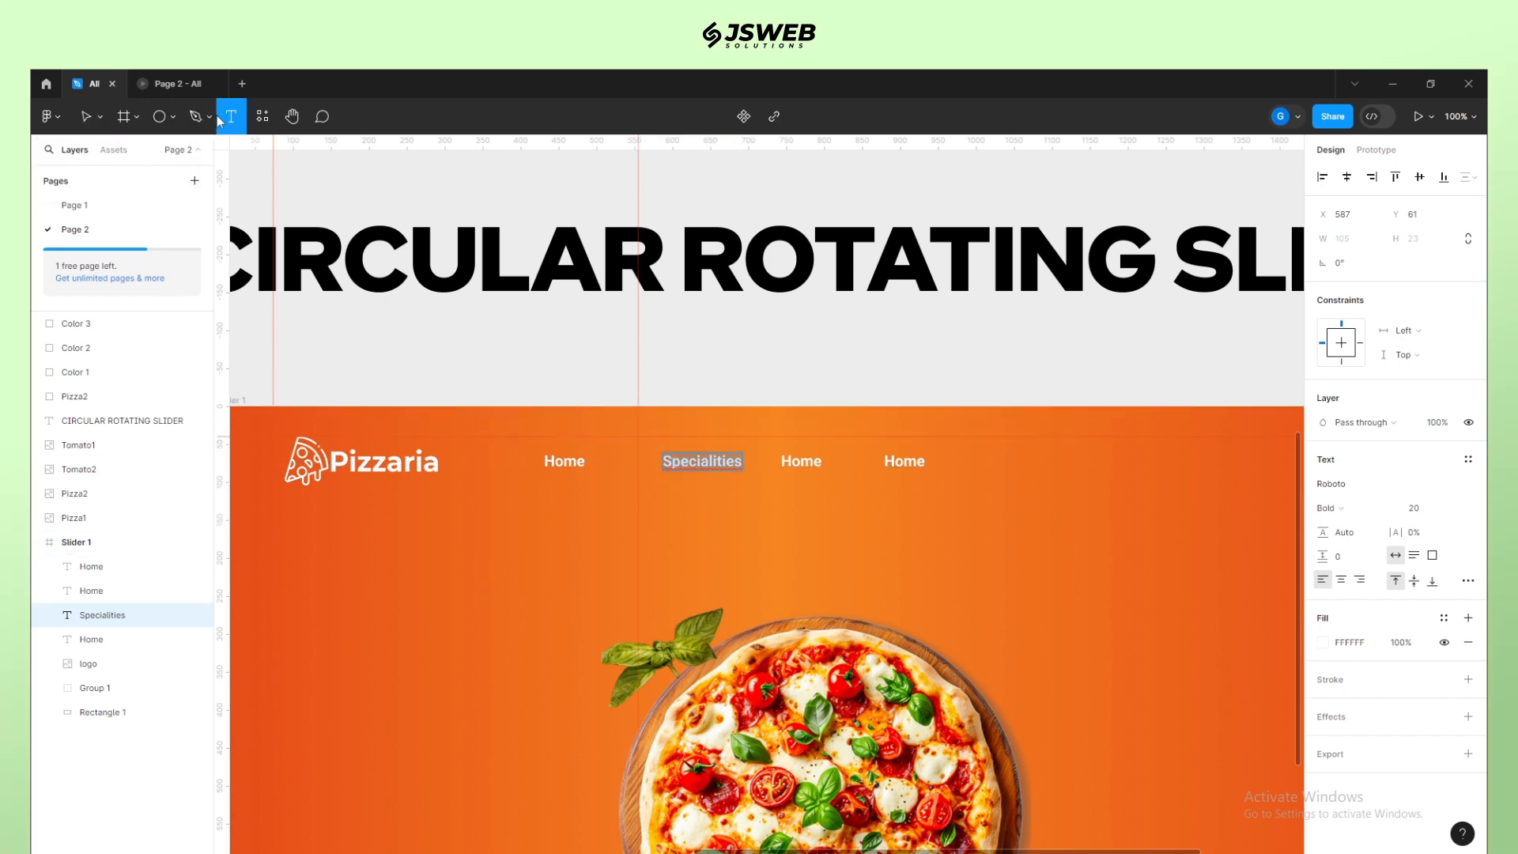
{"action": "left_click", "coordinate": [801, 461]}
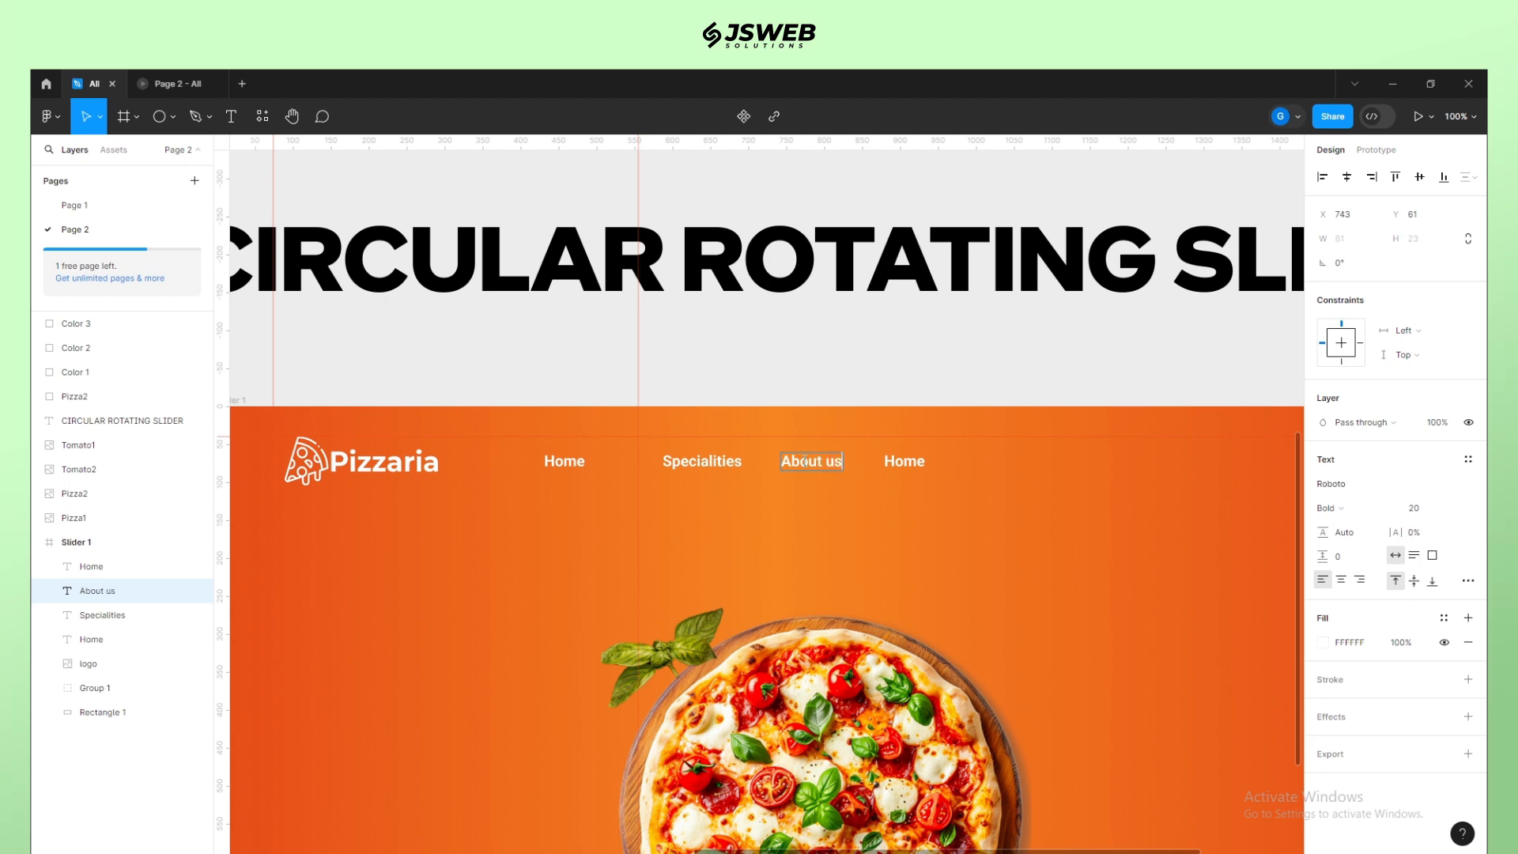
{"action": "key", "text": "Escape"}
{"action": "left_click", "coordinate": [230, 120]}
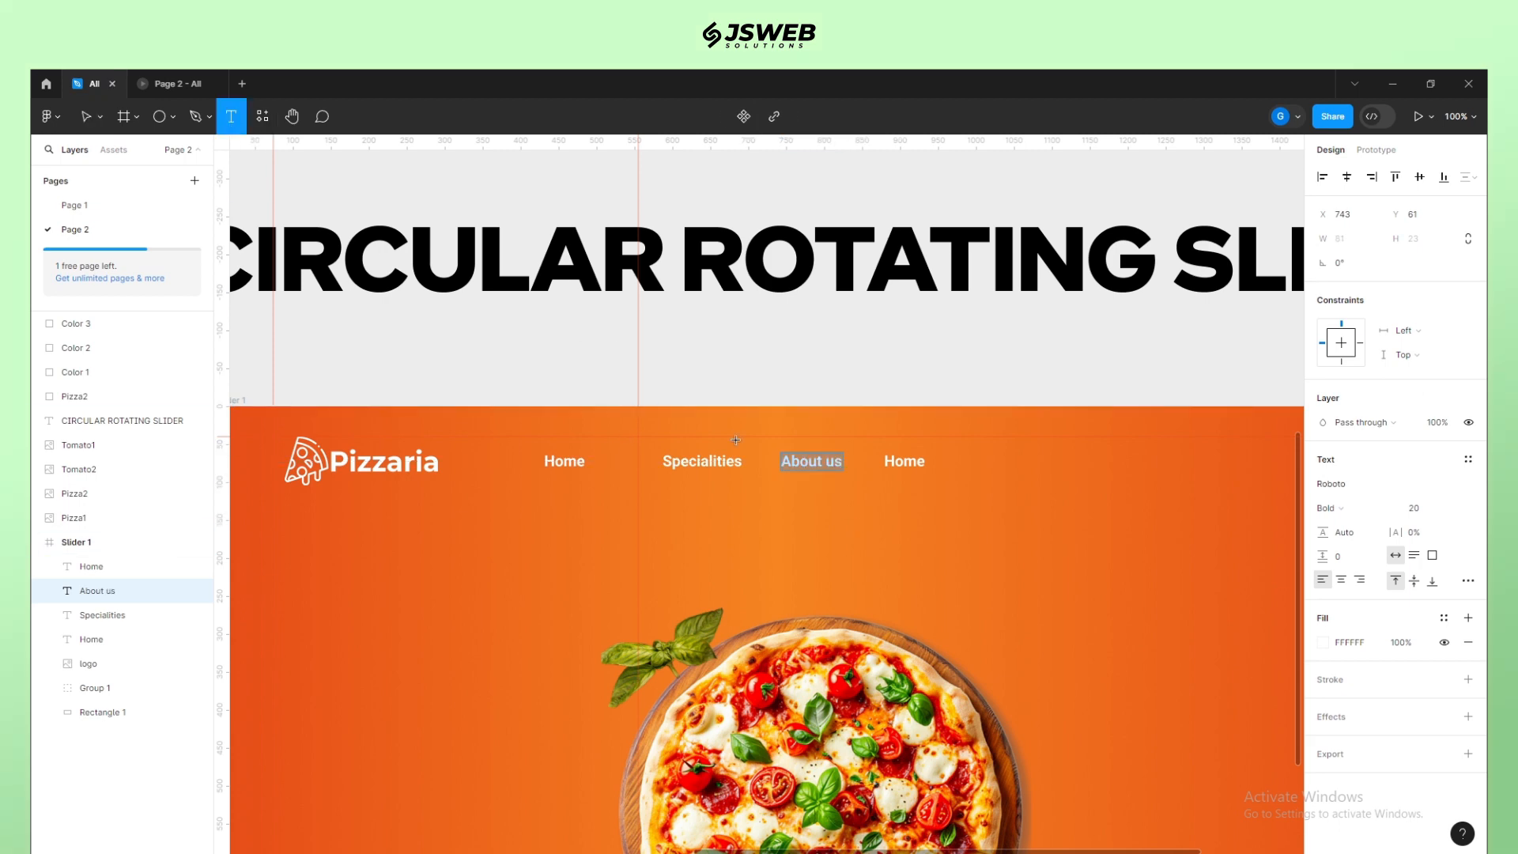
{"action": "left_click", "coordinate": [913, 467]}
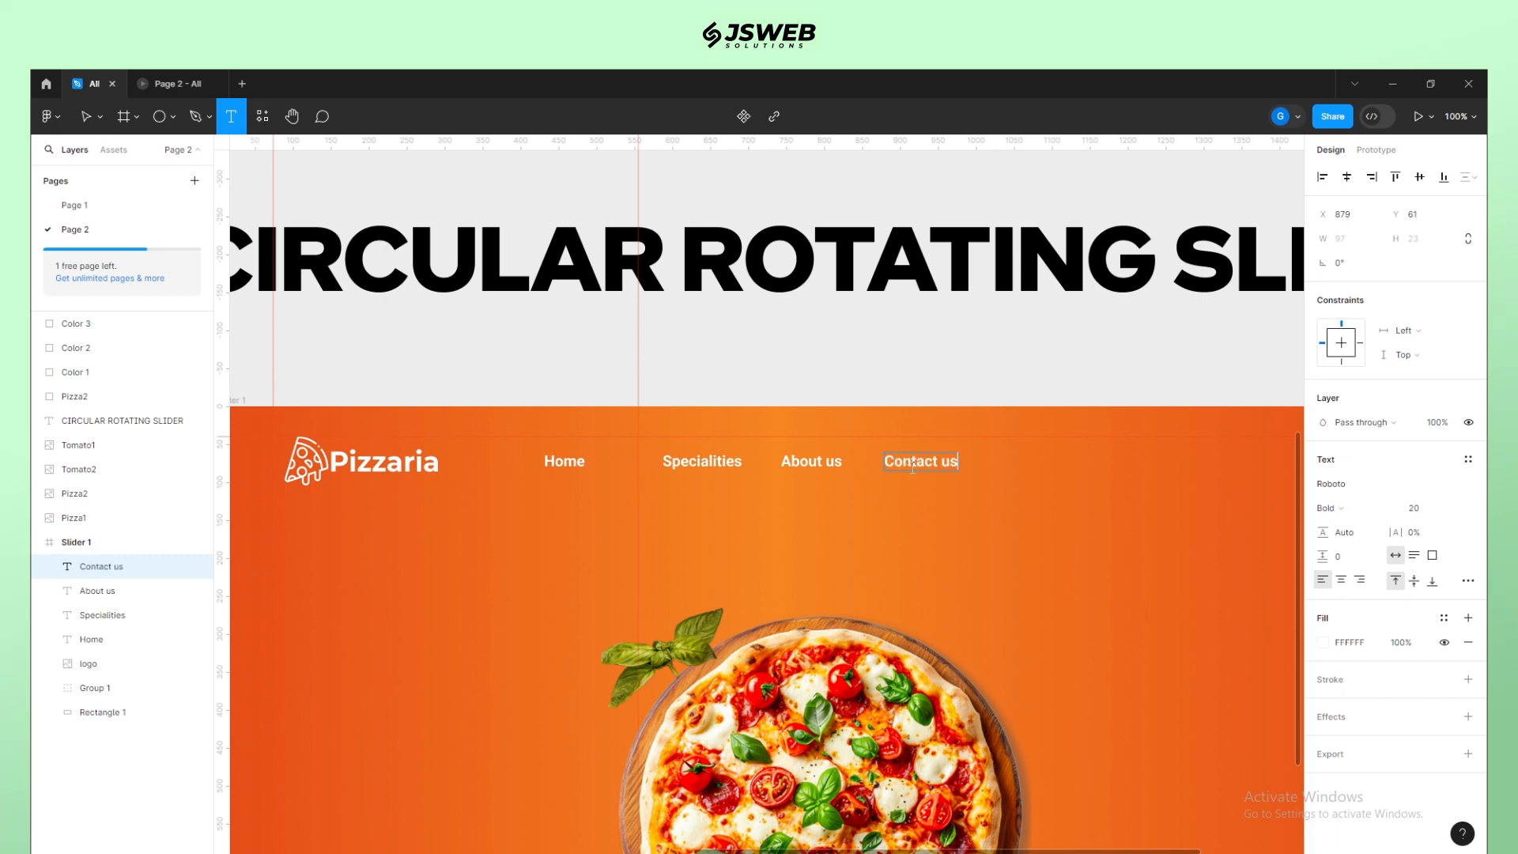
{"action": "left_click", "coordinate": [172, 117]}
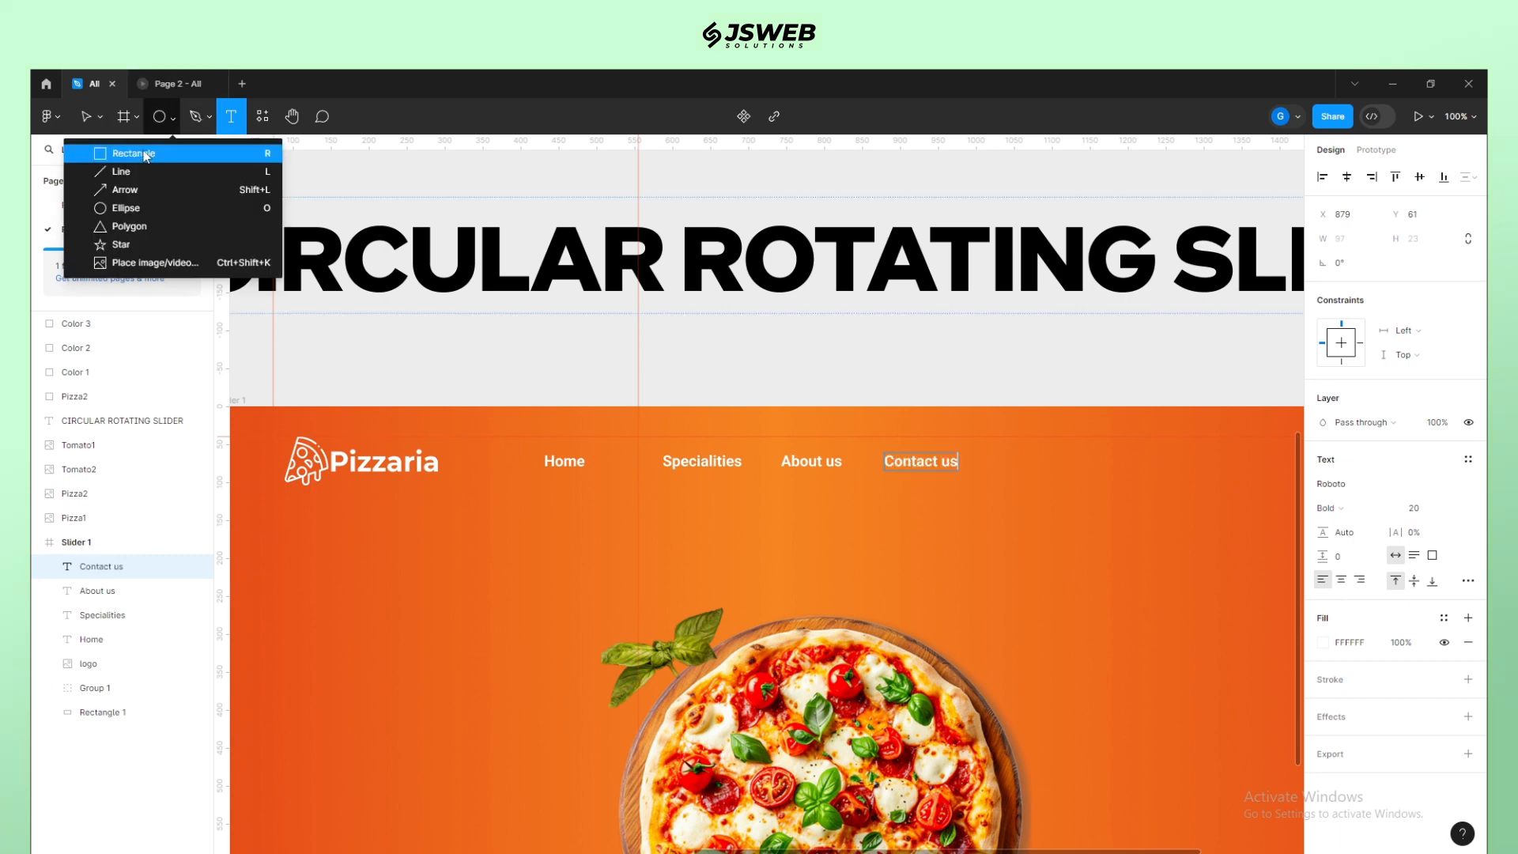
{"action": "left_click", "coordinate": [101, 125]}
{"action": "left_click", "coordinate": [110, 152]}
Step: Distribute the four navigation texts, from "Home" to "Contact us", with equal horizontal spacing
{"action": "left_click", "coordinate": [563, 462]}
{"action": "left_click", "coordinate": [701, 461], "text": "shift"}
{"action": "left_click", "coordinate": [814, 465], "text": "shift"}
{"action": "left_click", "coordinate": [920, 462], "text": "shift"}
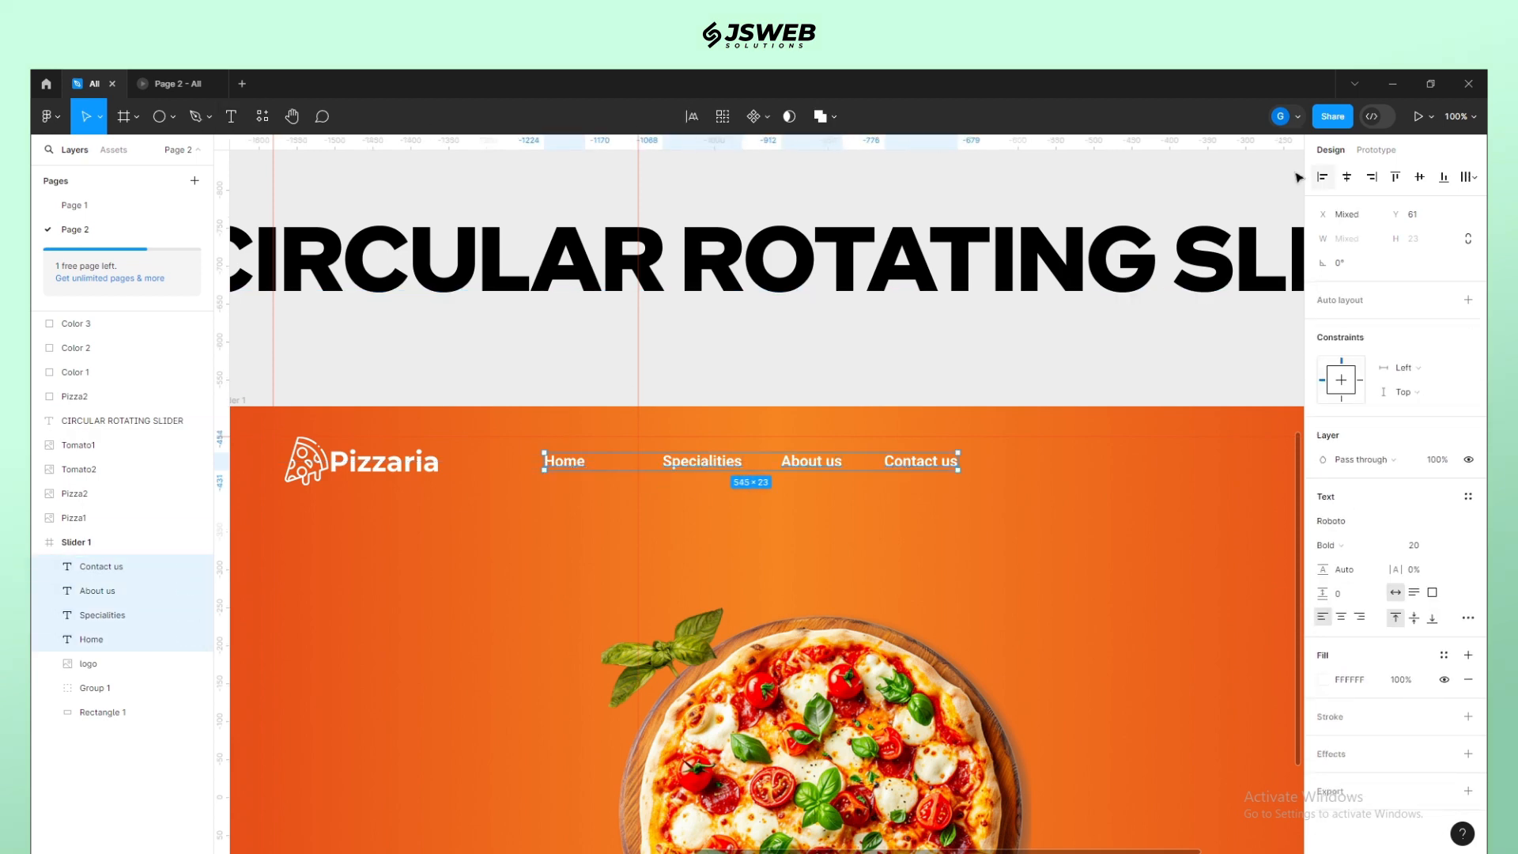
{"action": "left_click", "coordinate": [1470, 177]}
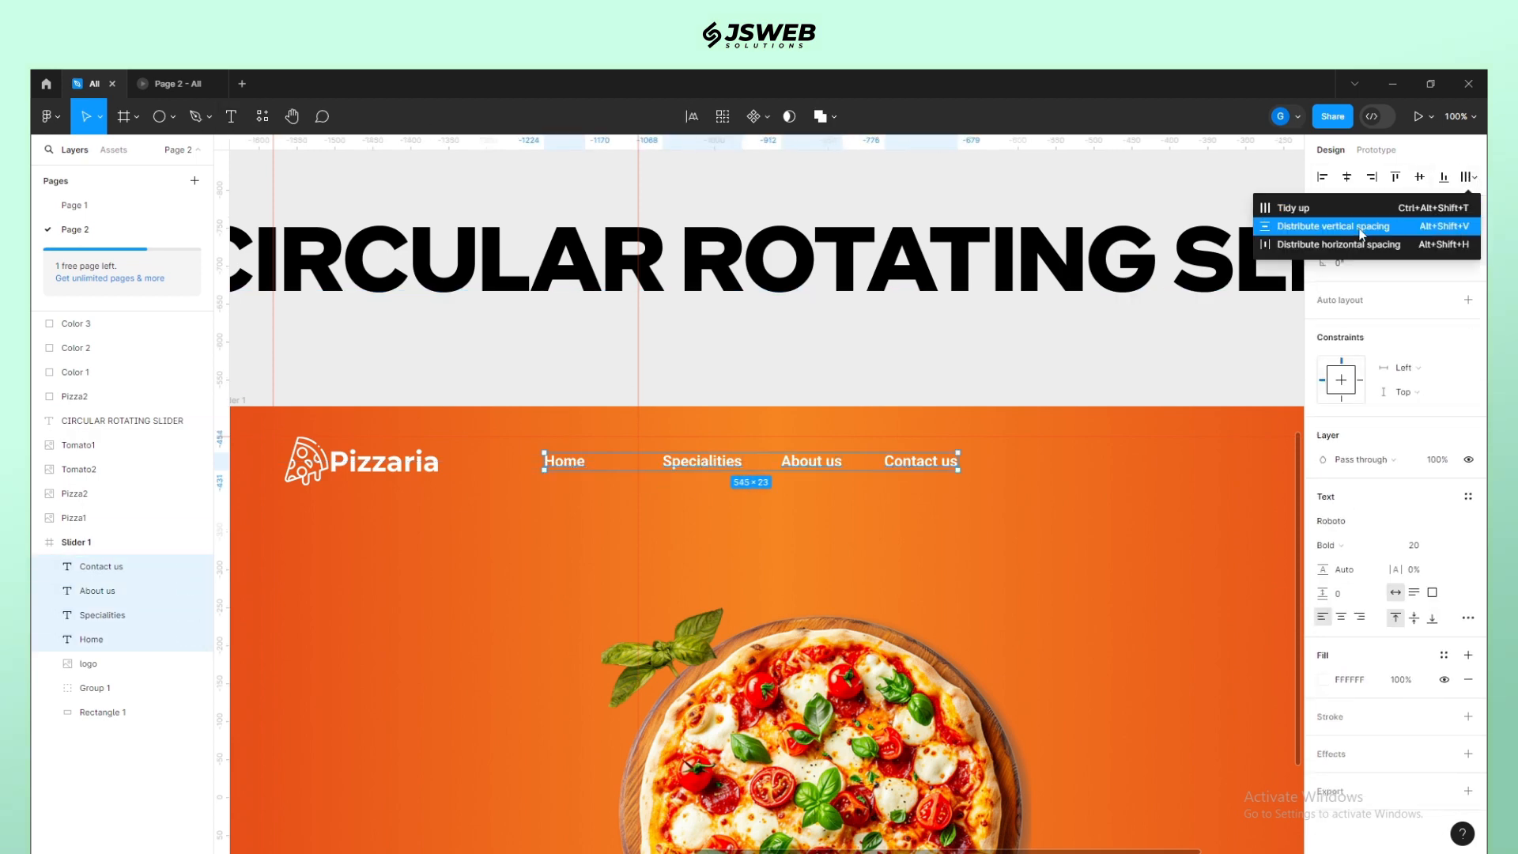
{"action": "left_click", "coordinate": [1343, 247]}
Step: Draw a 154 × 36 rectangle at about X 1393, Y 54, at the far right end of the navigation row
{"action": "scroll", "coordinate": [1040, 517], "scroll_direction": "right", "scroll_amount": 4}
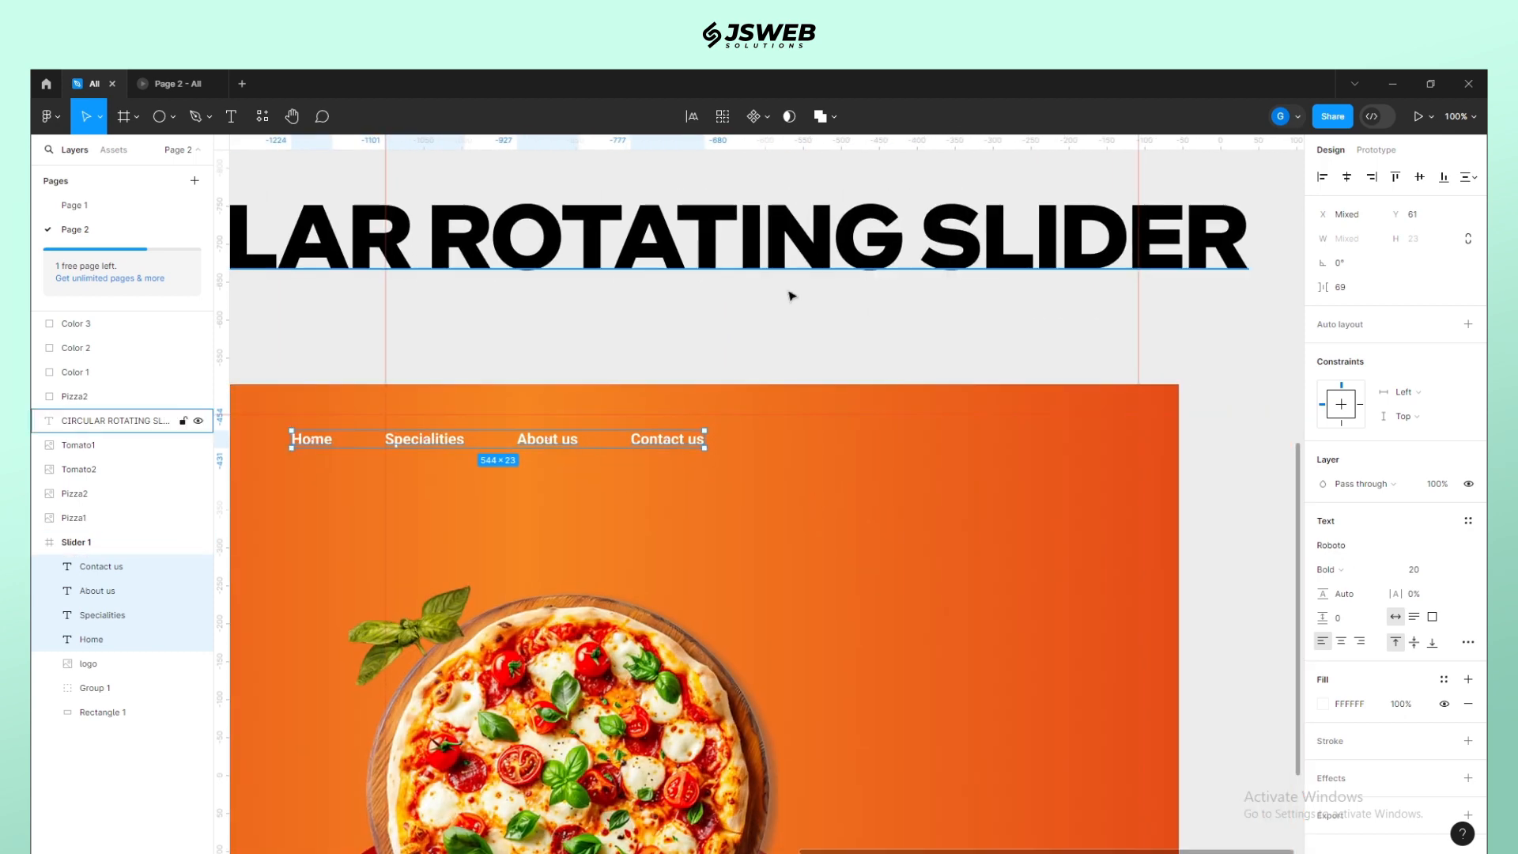
{"action": "left_click", "coordinate": [788, 301]}
{"action": "left_click", "coordinate": [173, 116]}
{"action": "left_click", "coordinate": [131, 152]}
{"action": "left_click_drag", "start_coordinate": [1002, 425], "coordinate": [1102, 444]}
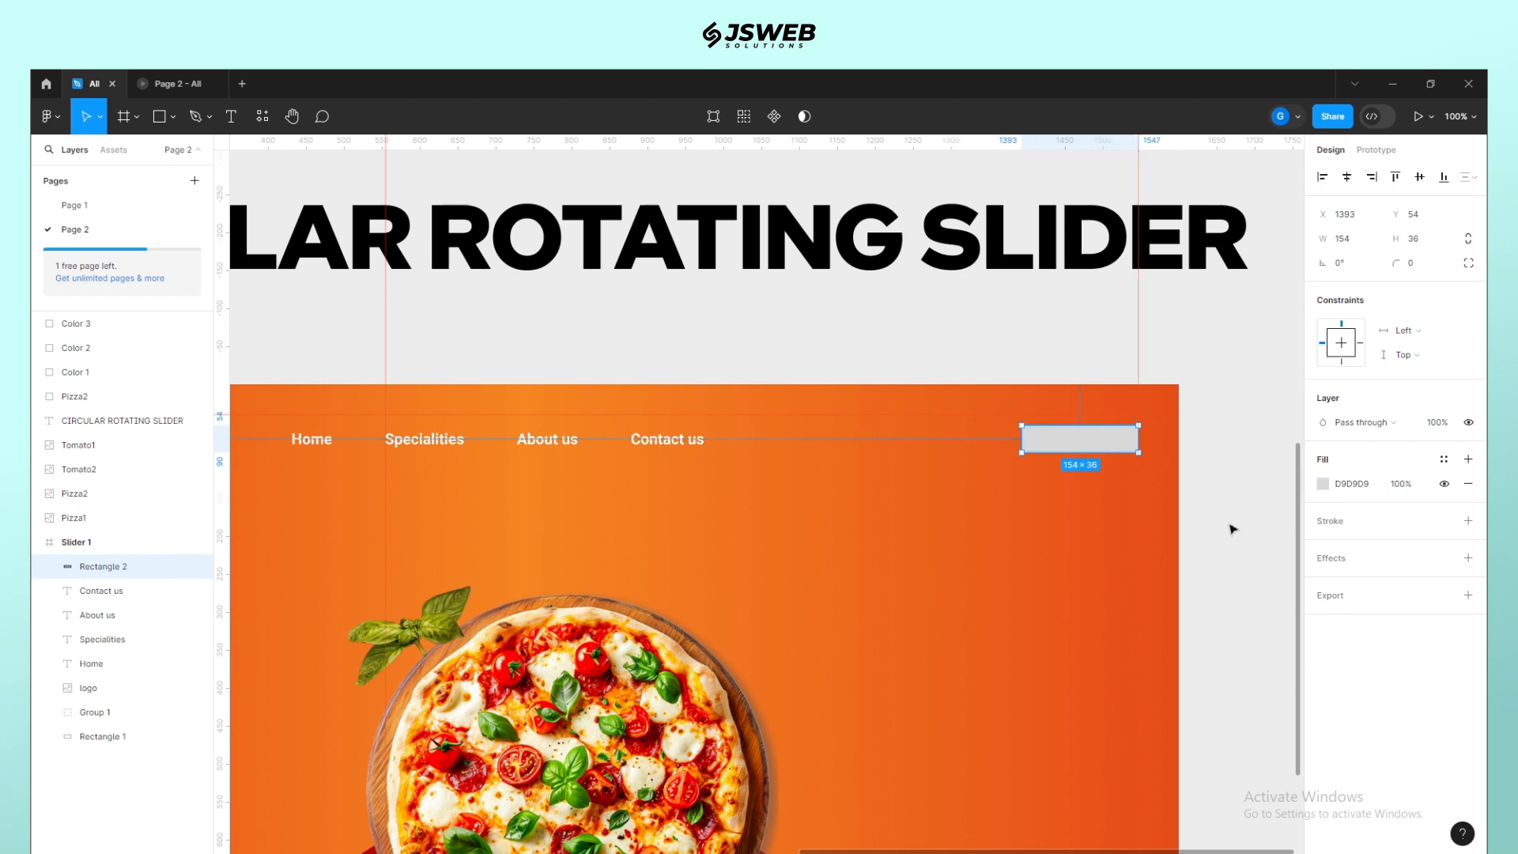
Step: Fill the new rectangle with the dark red B00400 sampled from the circle behind the pizza
{"action": "scroll", "coordinate": [1231, 529], "scroll_direction": "down", "scroll_amount": 3}
{"action": "left_click", "coordinate": [1322, 483]}
{"action": "left_click", "coordinate": [1143, 676]}
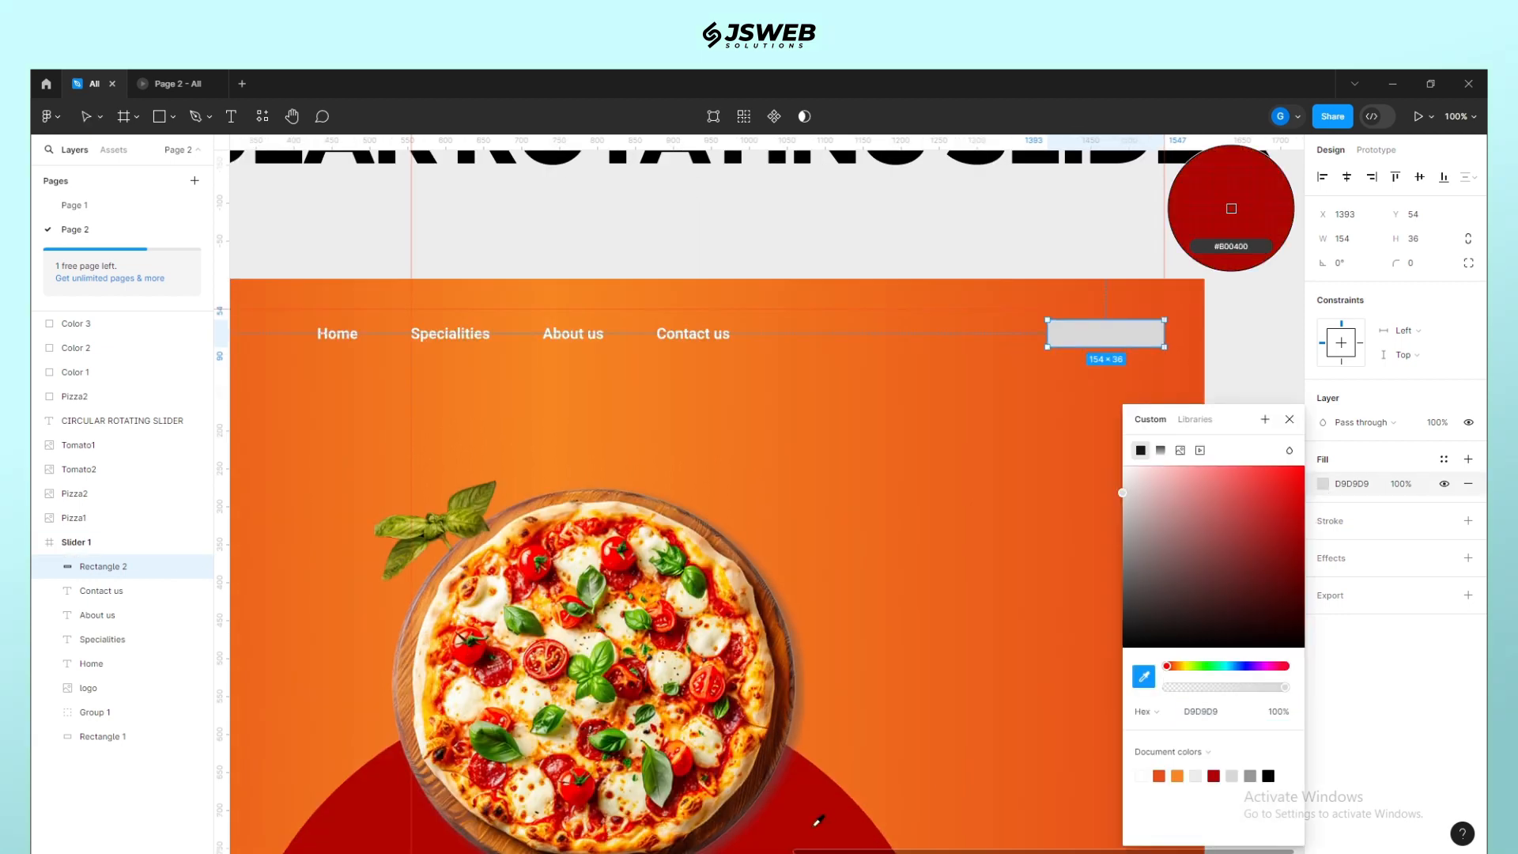
{"action": "left_click", "coordinate": [818, 820]}
{"action": "key", "text": "Escape"}
Step: Set the red rectangle's corner radius to 50
{"action": "scroll", "coordinate": [958, 443], "scroll_direction": "up", "scroll_amount": 5}
{"action": "scroll", "coordinate": [959, 443], "scroll_direction": "right", "scroll_amount": 4}
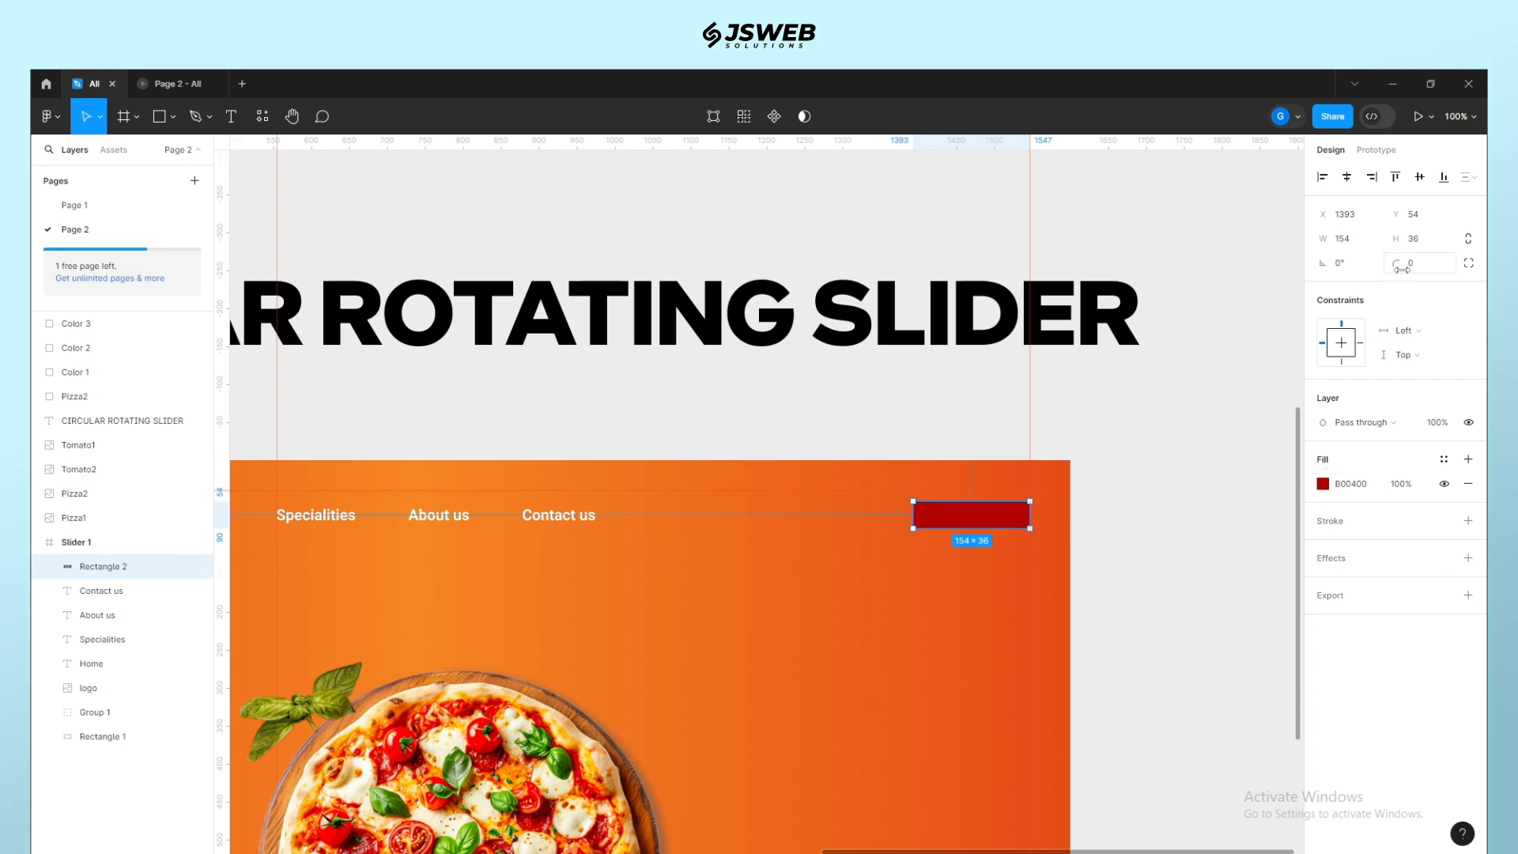
{"action": "type", "text": "5"}
{"action": "left_click", "coordinate": [1150, 633]}
{"action": "left_click_drag", "start_coordinate": [1151, 631], "coordinate": [1135, 650]}
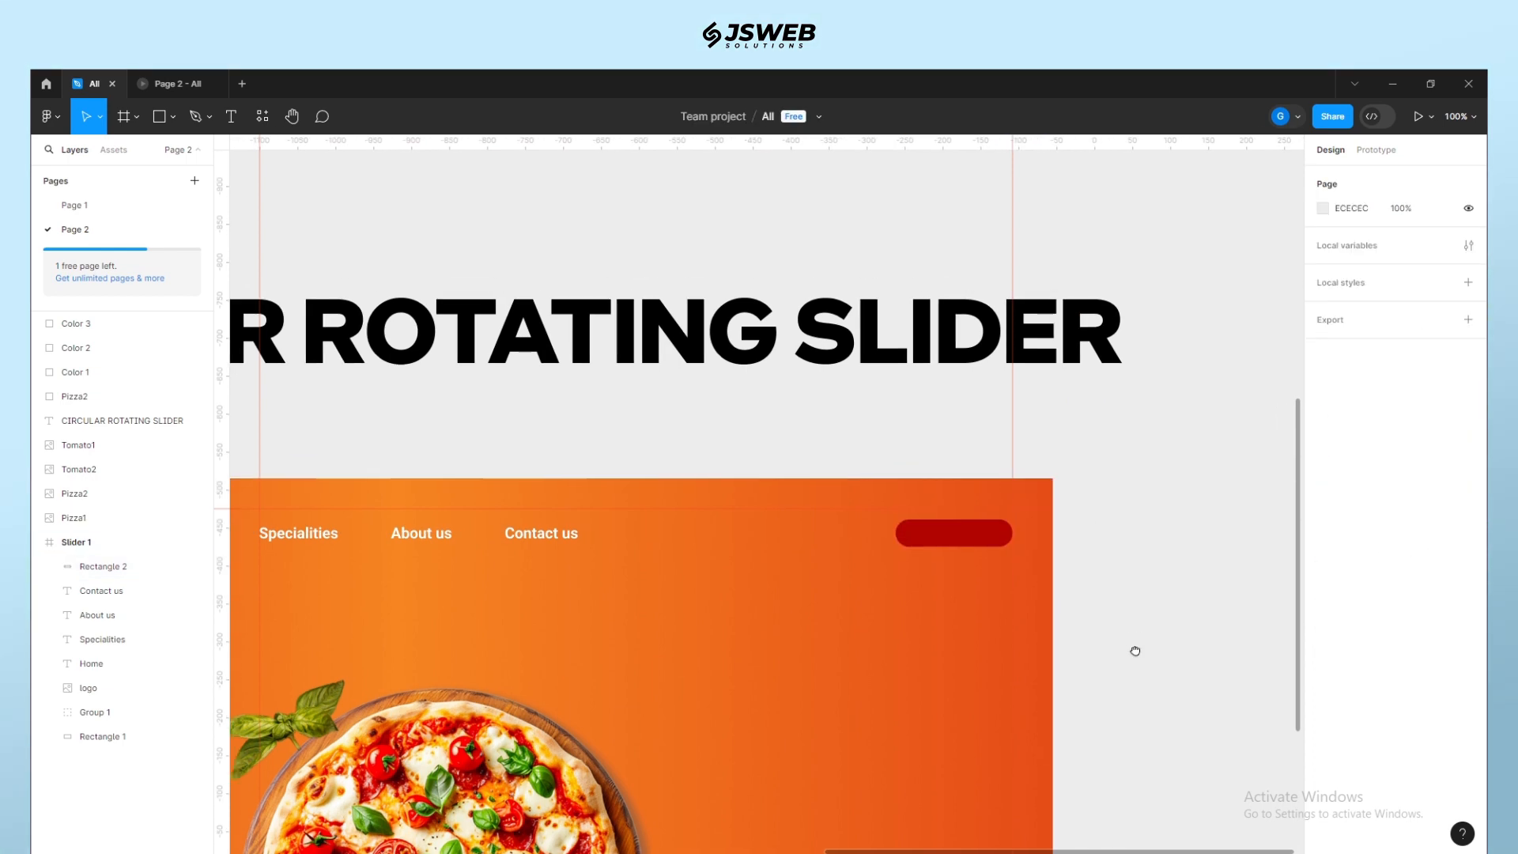
Step: Duplicate the "Contact us" text onto the red rounded rectangle, in front of it in the layer order, and change the copy to "Buy Now"
{"action": "left_click", "coordinate": [537, 539]}
{"action": "left_click_drag", "start_coordinate": [537, 538], "coordinate": [674, 543], "text": "alt"}
{"action": "key", "text": "ctrl+d"}
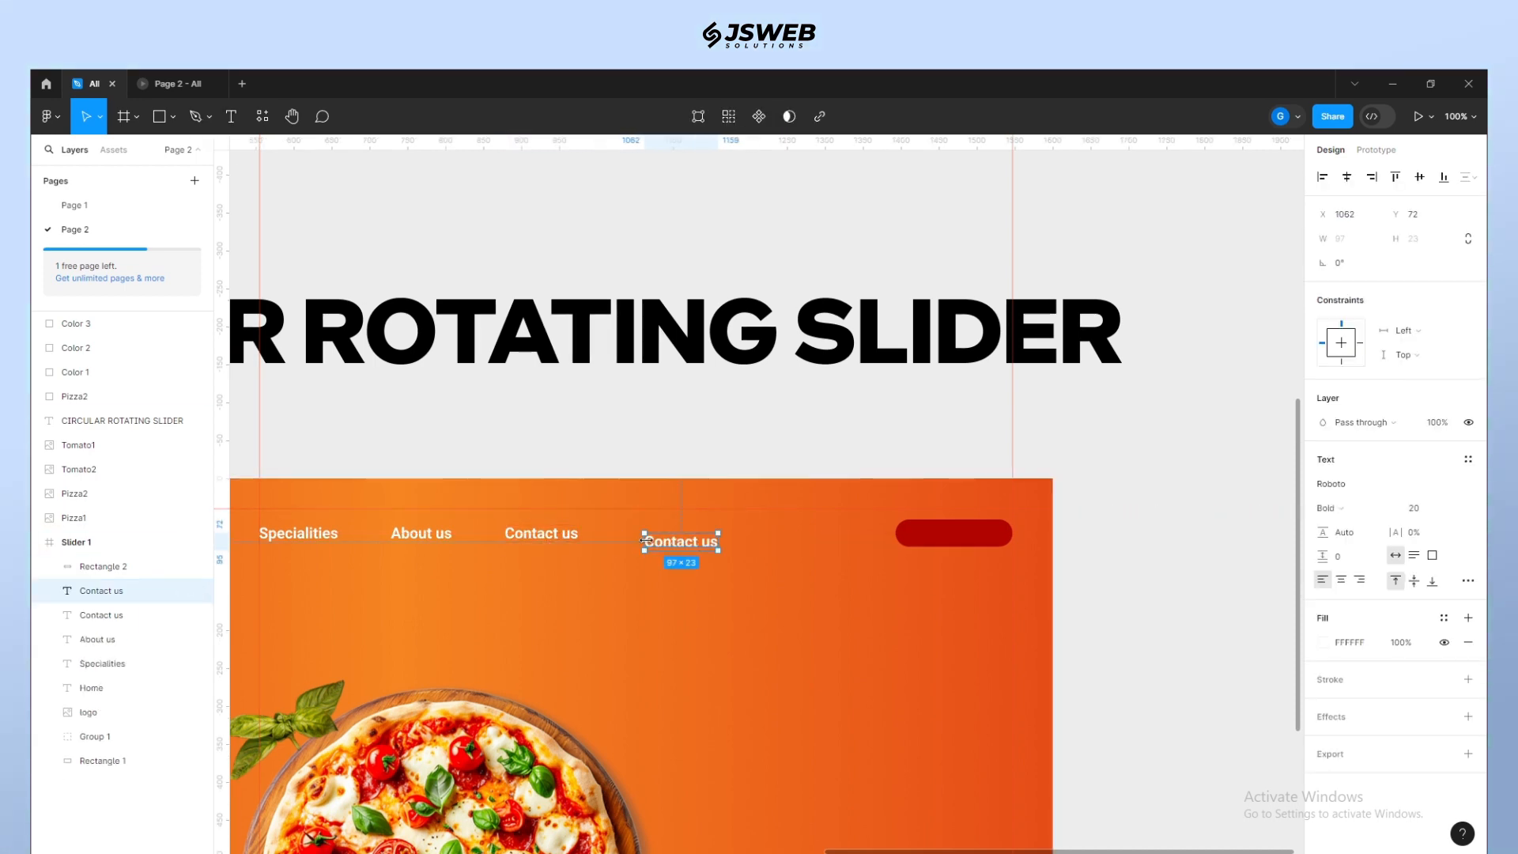
{"action": "left_click_drag", "start_coordinate": [125, 589], "coordinate": [123, 560]}
{"action": "left_click_drag", "start_coordinate": [699, 545], "coordinate": [972, 537]}
{"action": "double_click", "coordinate": [962, 533]}
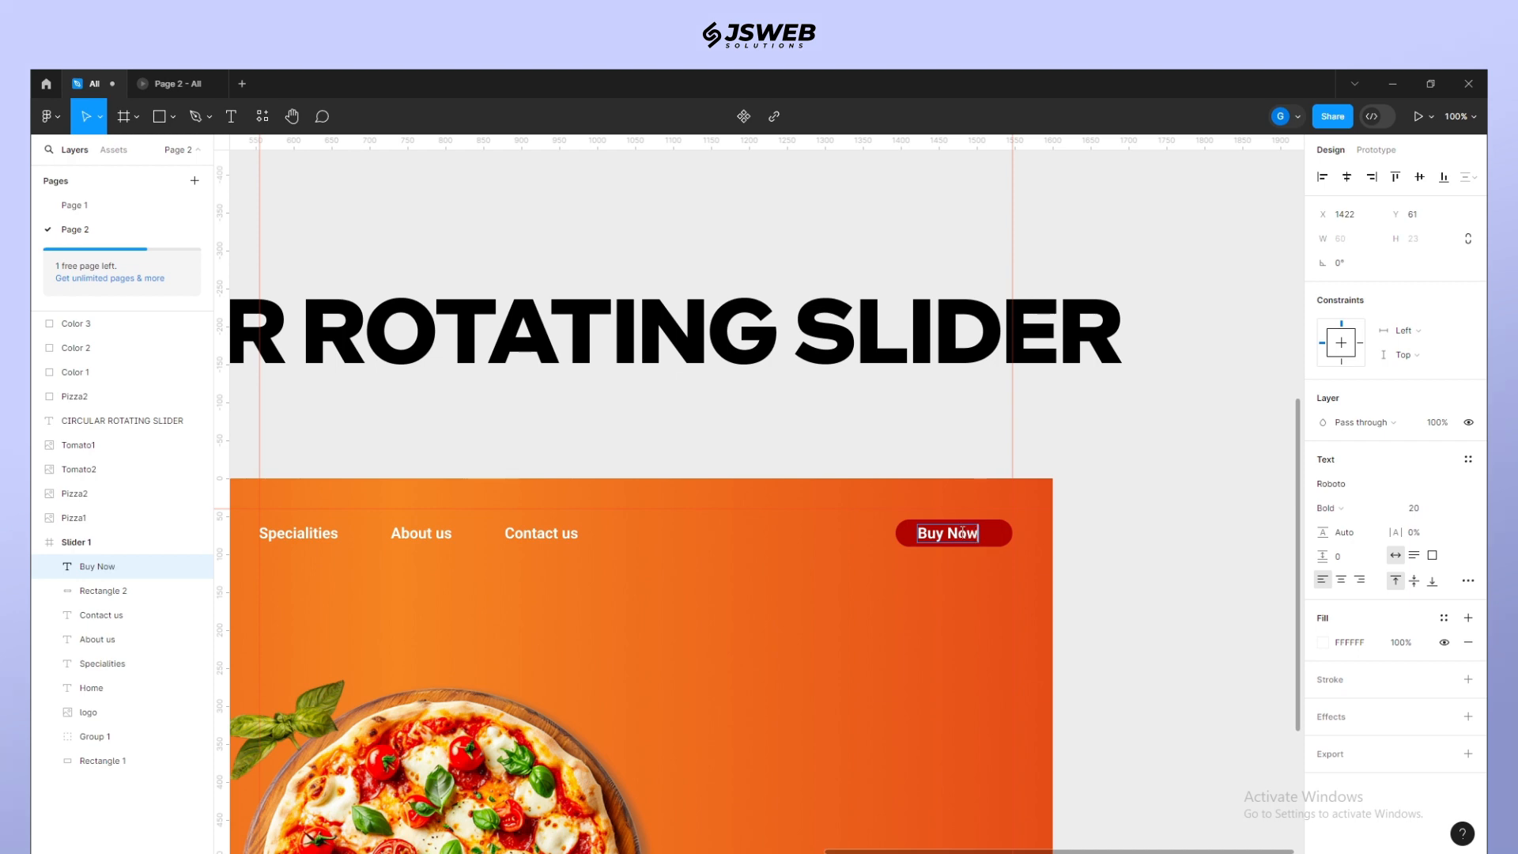
{"action": "key", "text": "Escape"}
Step: Center the "Buy Now" text horizontally and vertically on the red rounded rectangle
{"action": "left_click", "coordinate": [1005, 541]}
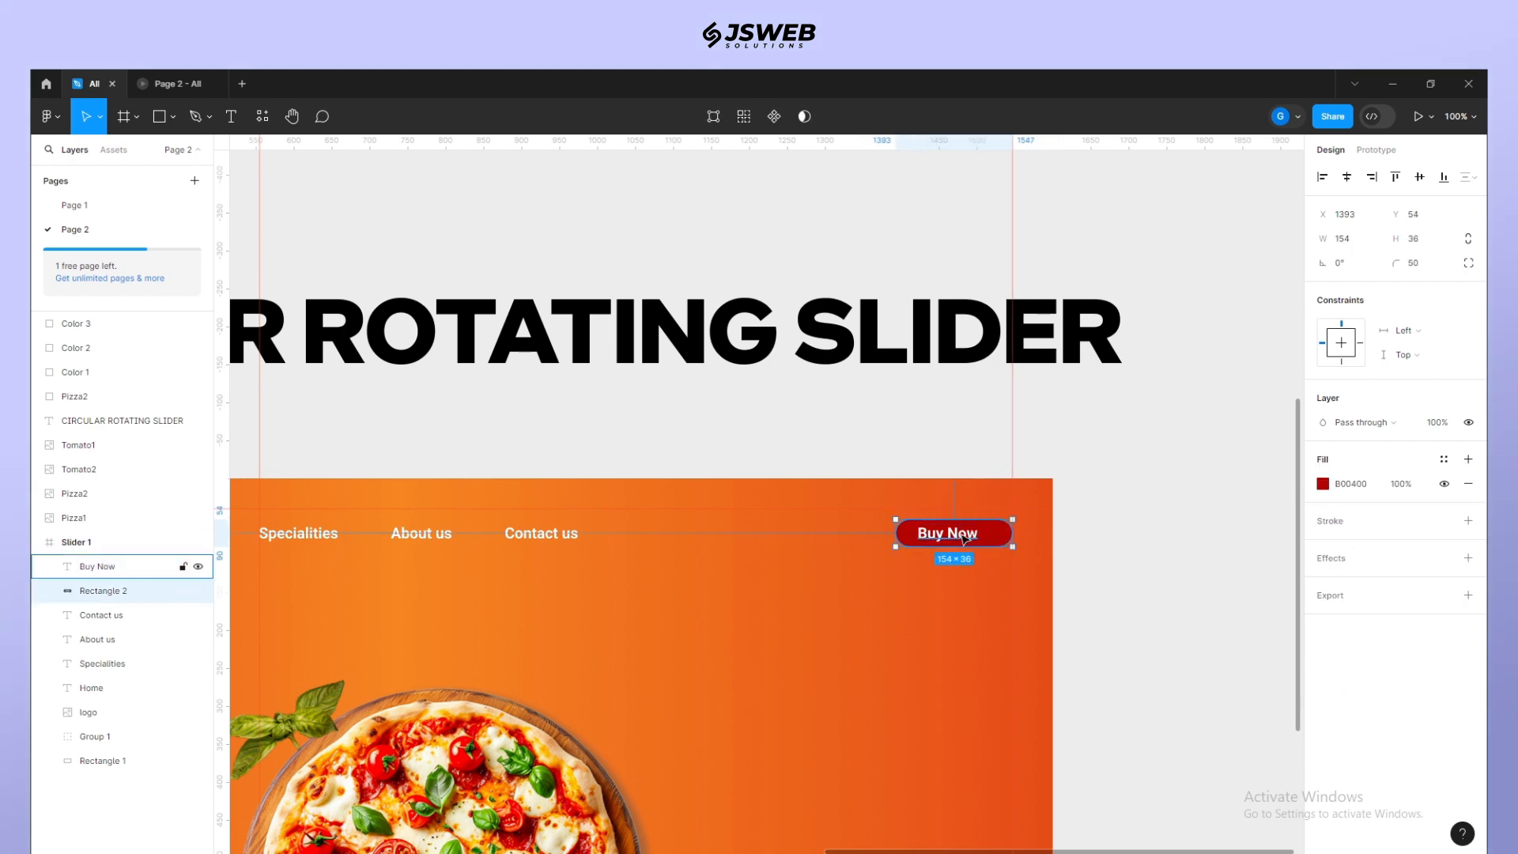
{"action": "left_click", "coordinate": [964, 539], "text": "shift"}
{"action": "left_click", "coordinate": [1370, 179]}
{"action": "left_click", "coordinate": [1346, 177]}
{"action": "left_click", "coordinate": [1419, 177]}
{"action": "left_click", "coordinate": [1209, 522]}
{"action": "left_click_drag", "start_coordinate": [1020, 617], "coordinate": [1159, 474]}
{"action": "left_click", "coordinate": [1121, 395]}
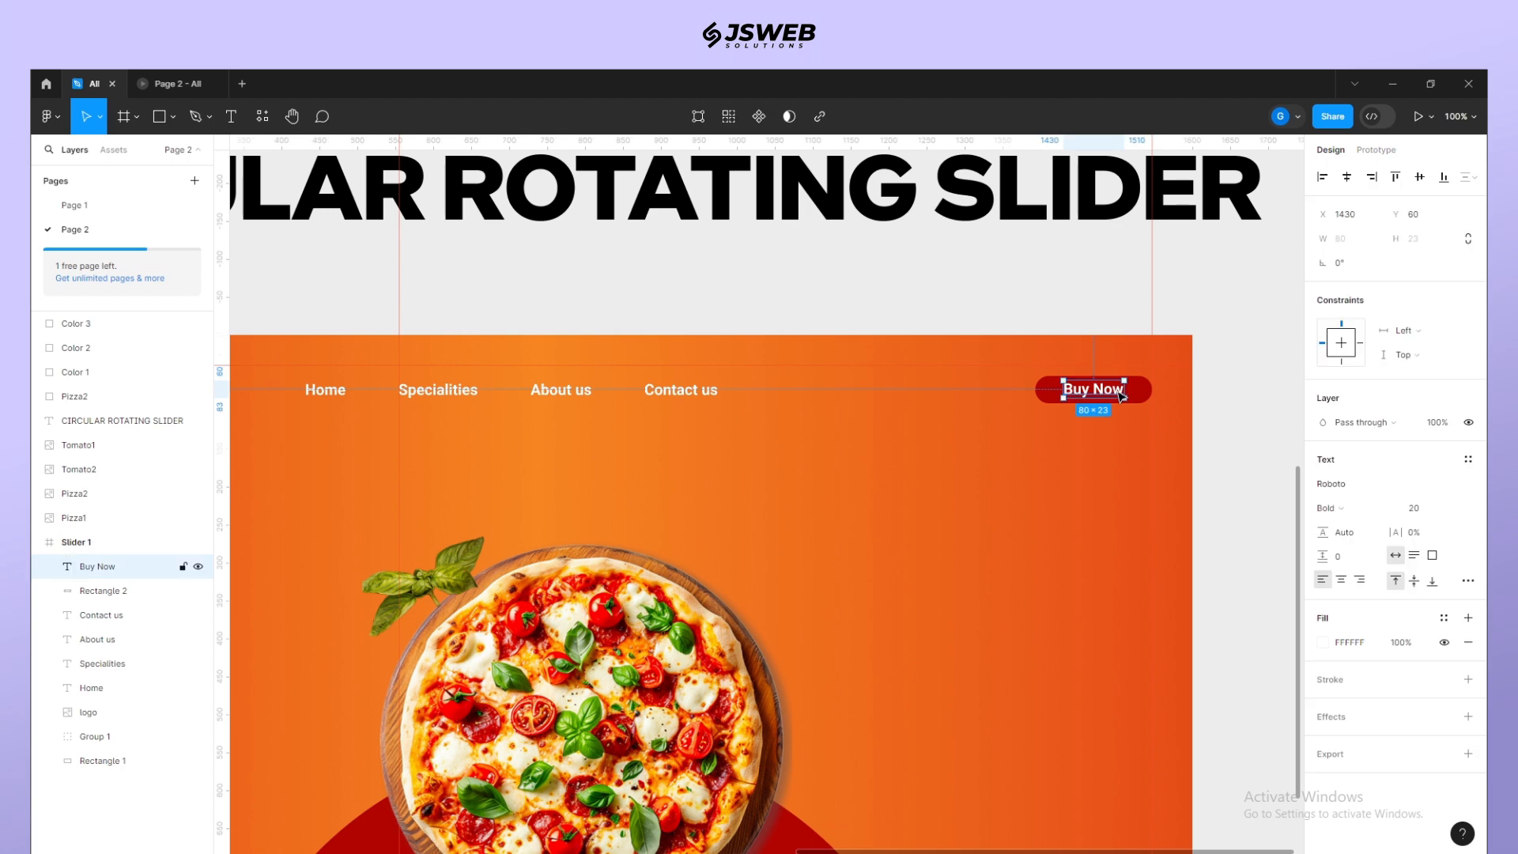
{"action": "left_click", "coordinate": [1251, 562]}
Step: Scale the pizza wheel group down to about 1346 × 1325 and reposition it centered in the slider at about Y 322
{"action": "scroll", "coordinate": [790, 545], "scroll_direction": "down", "scroll_amount": 5}
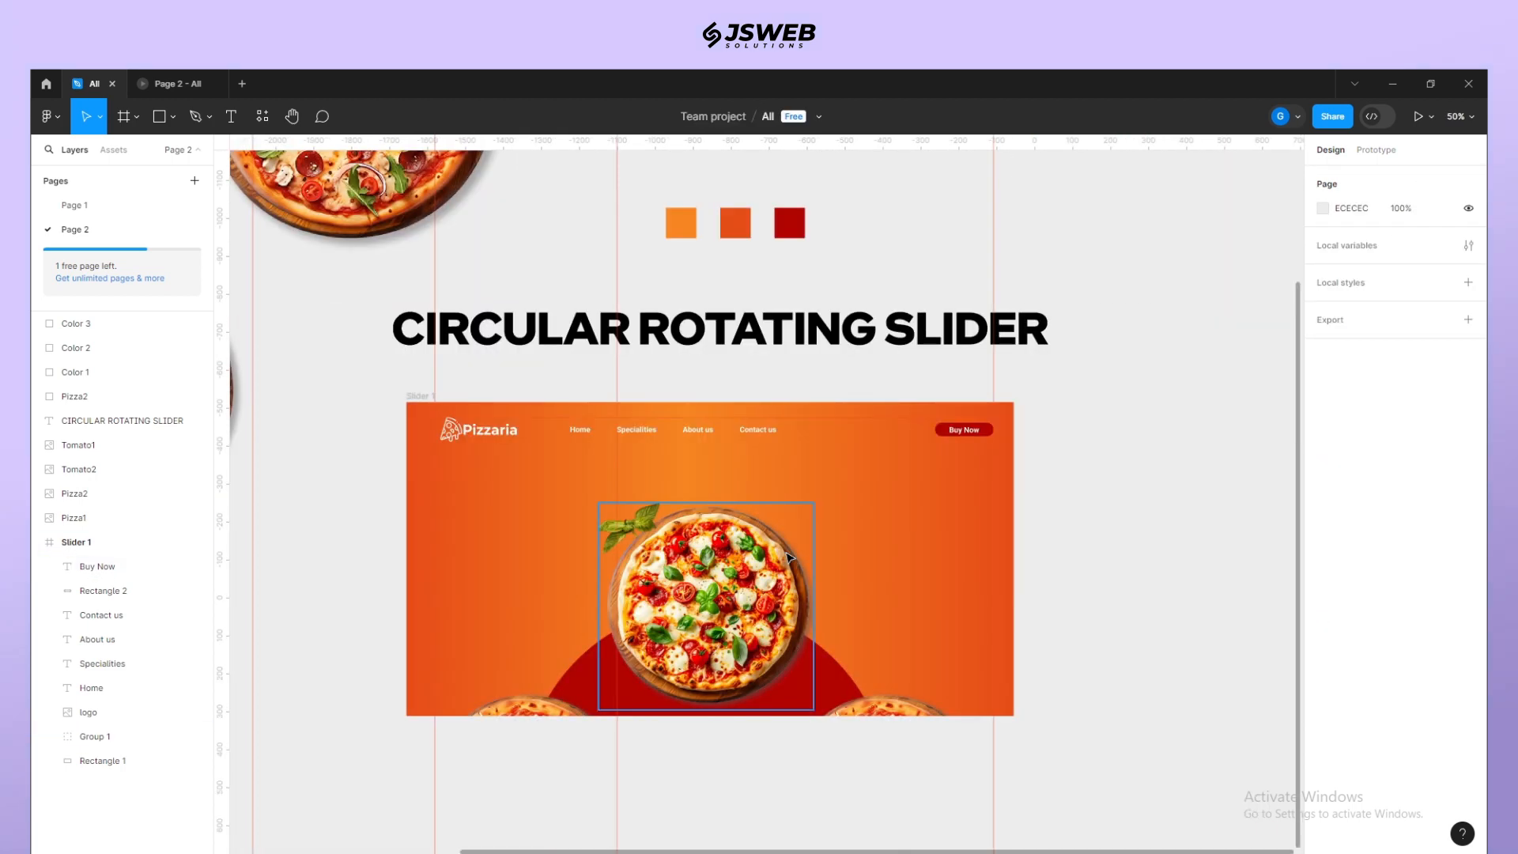
{"action": "key", "text": "plus"}
{"action": "key", "text": "minus"}
{"action": "left_click_drag", "start_coordinate": [1091, 531], "coordinate": [1065, 575]}
{"action": "left_click_drag", "start_coordinate": [957, 529], "coordinate": [998, 549]}
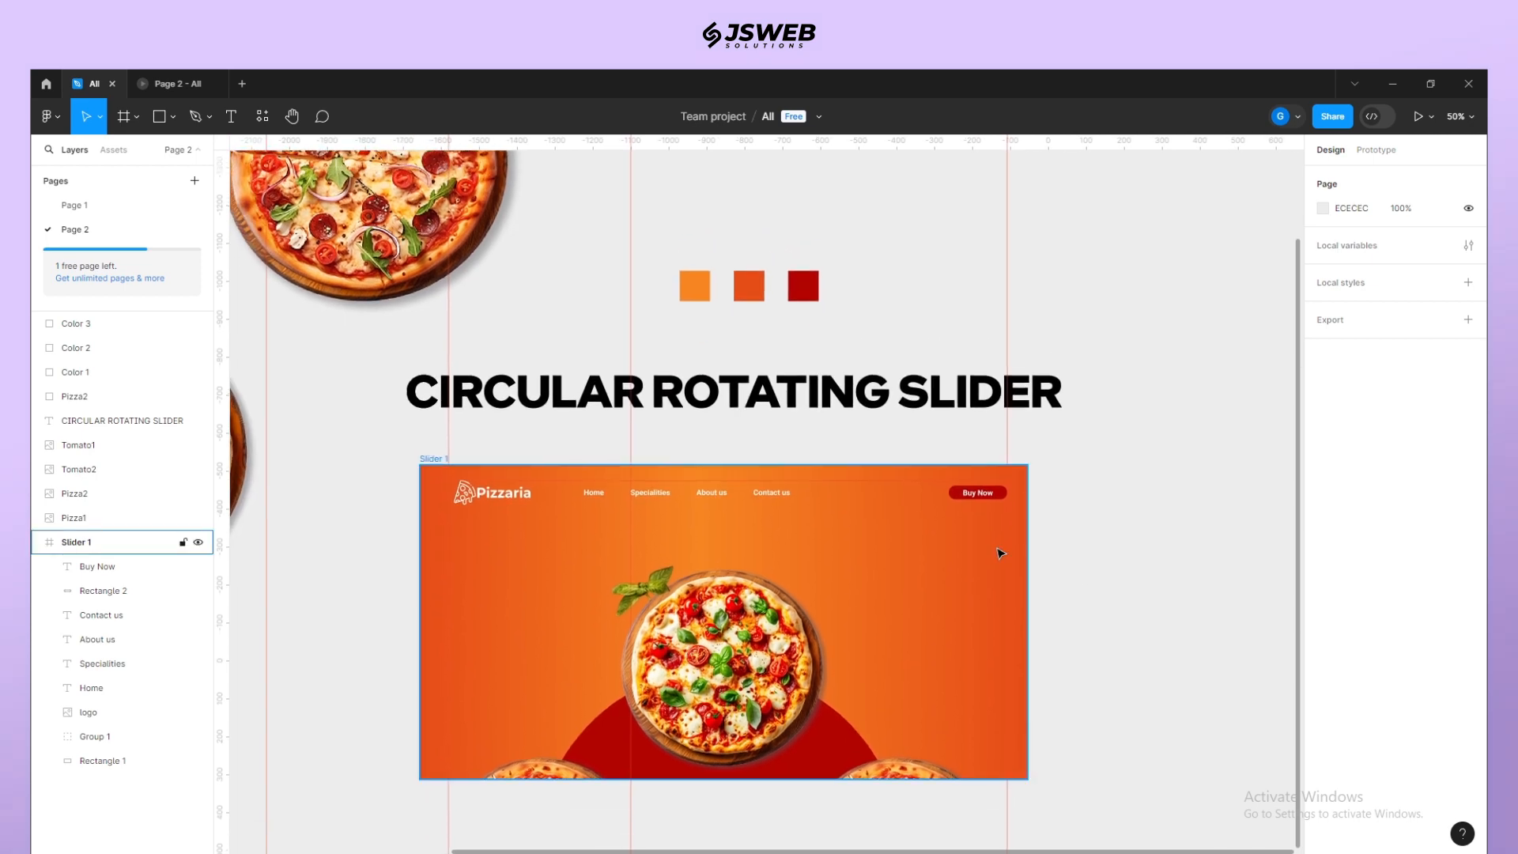
{"action": "left_click", "coordinate": [751, 666]}
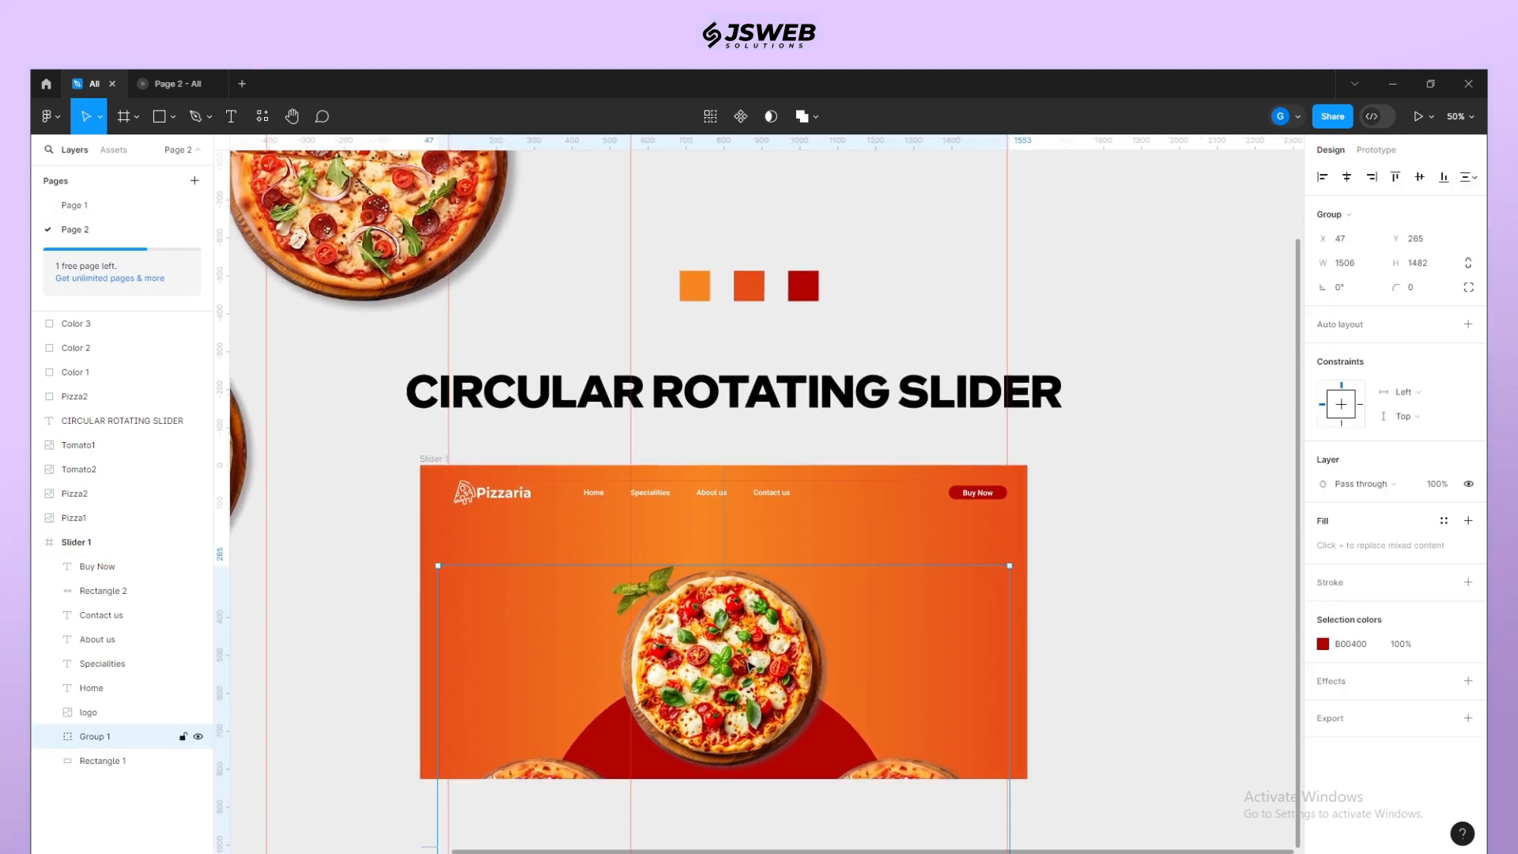
{"action": "key", "text": "k"}
{"action": "left_click_drag", "start_coordinate": [1009, 566], "coordinate": [949, 623]}
{"action": "left_click_drag", "start_coordinate": [583, 723], "coordinate": [614, 675]}
{"action": "key", "text": "shift+Down"}
{"action": "key", "text": "shift+Down"}
{"action": "key", "text": "shift+Down"}
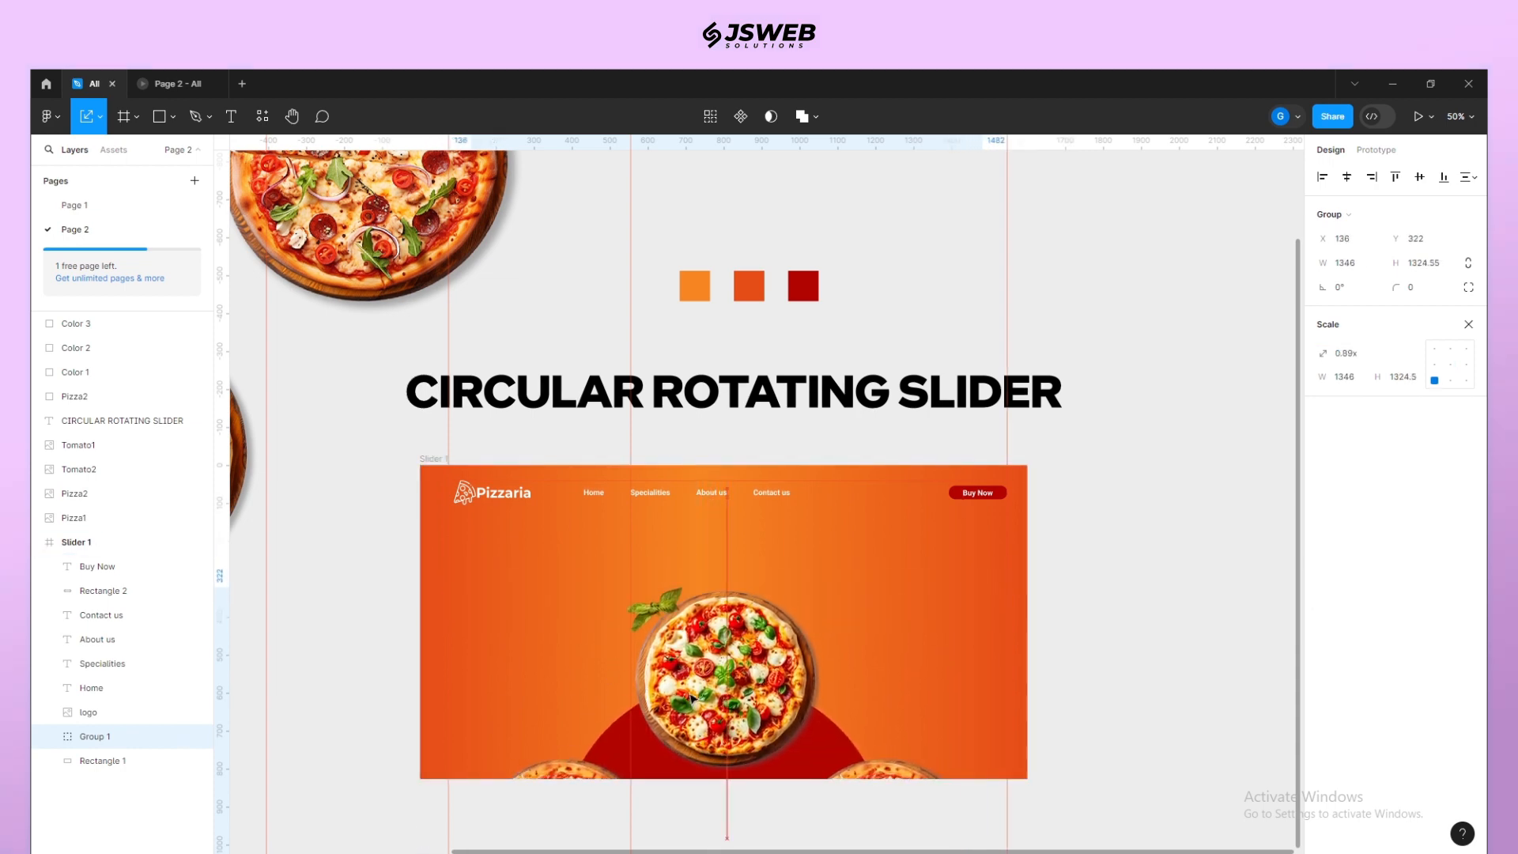
{"action": "left_click", "coordinate": [1118, 644]}
Step: Add the text "Pizza Lover" above the main pizza and set its font size to 60
{"action": "scroll", "coordinate": [1118, 644], "scroll_direction": "up", "scroll_amount": 2}
{"action": "left_click", "coordinate": [231, 116]}
{"action": "left_click", "coordinate": [607, 598]}
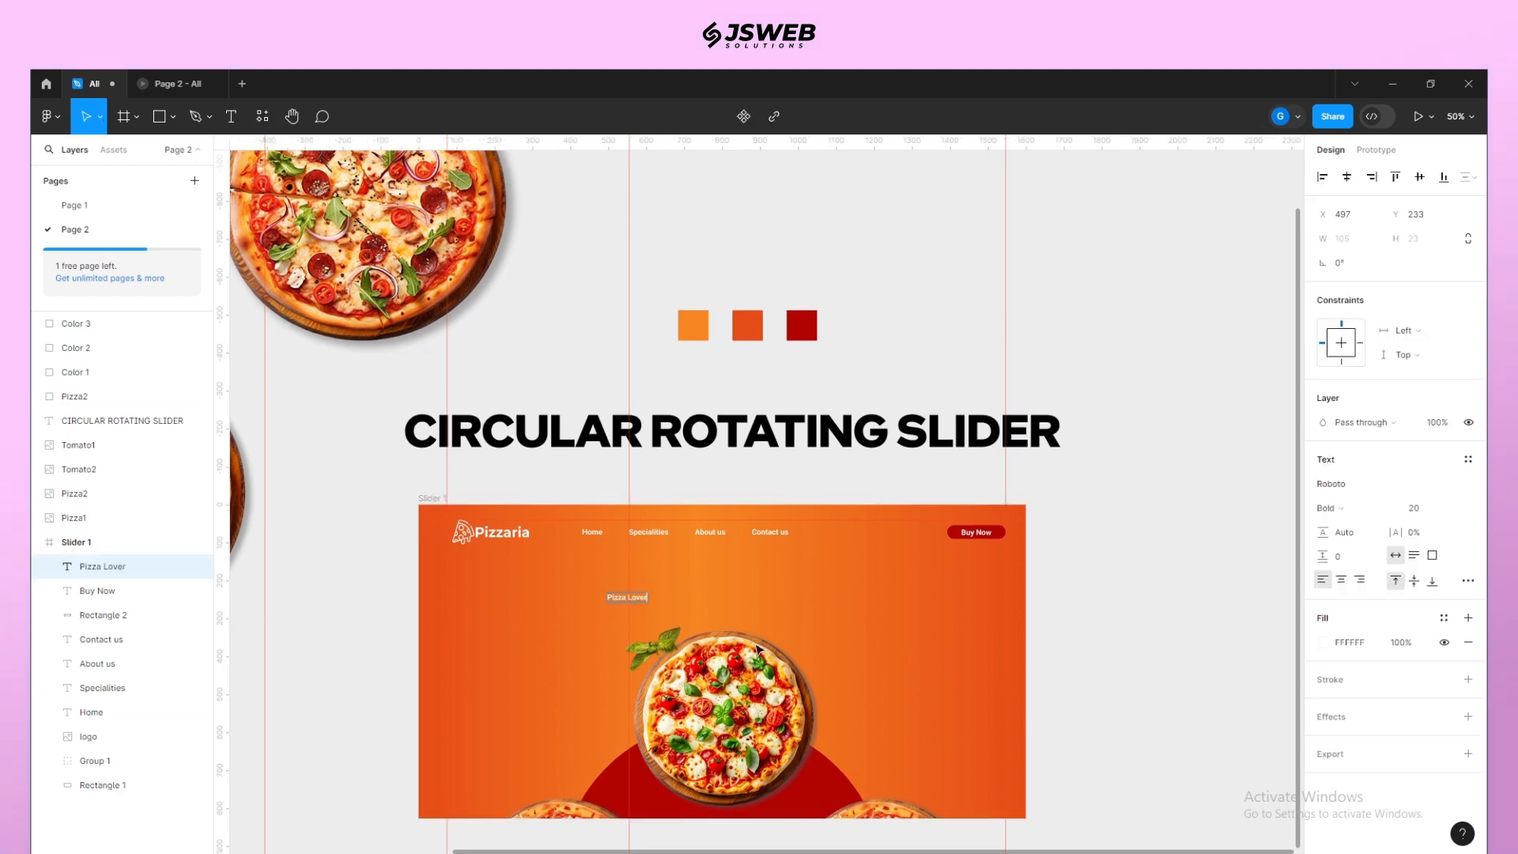
{"action": "left_click", "coordinate": [1414, 508]}
{"action": "type", "text": "60"}
{"action": "key", "text": "Return"}
{"action": "key", "text": "Return"}
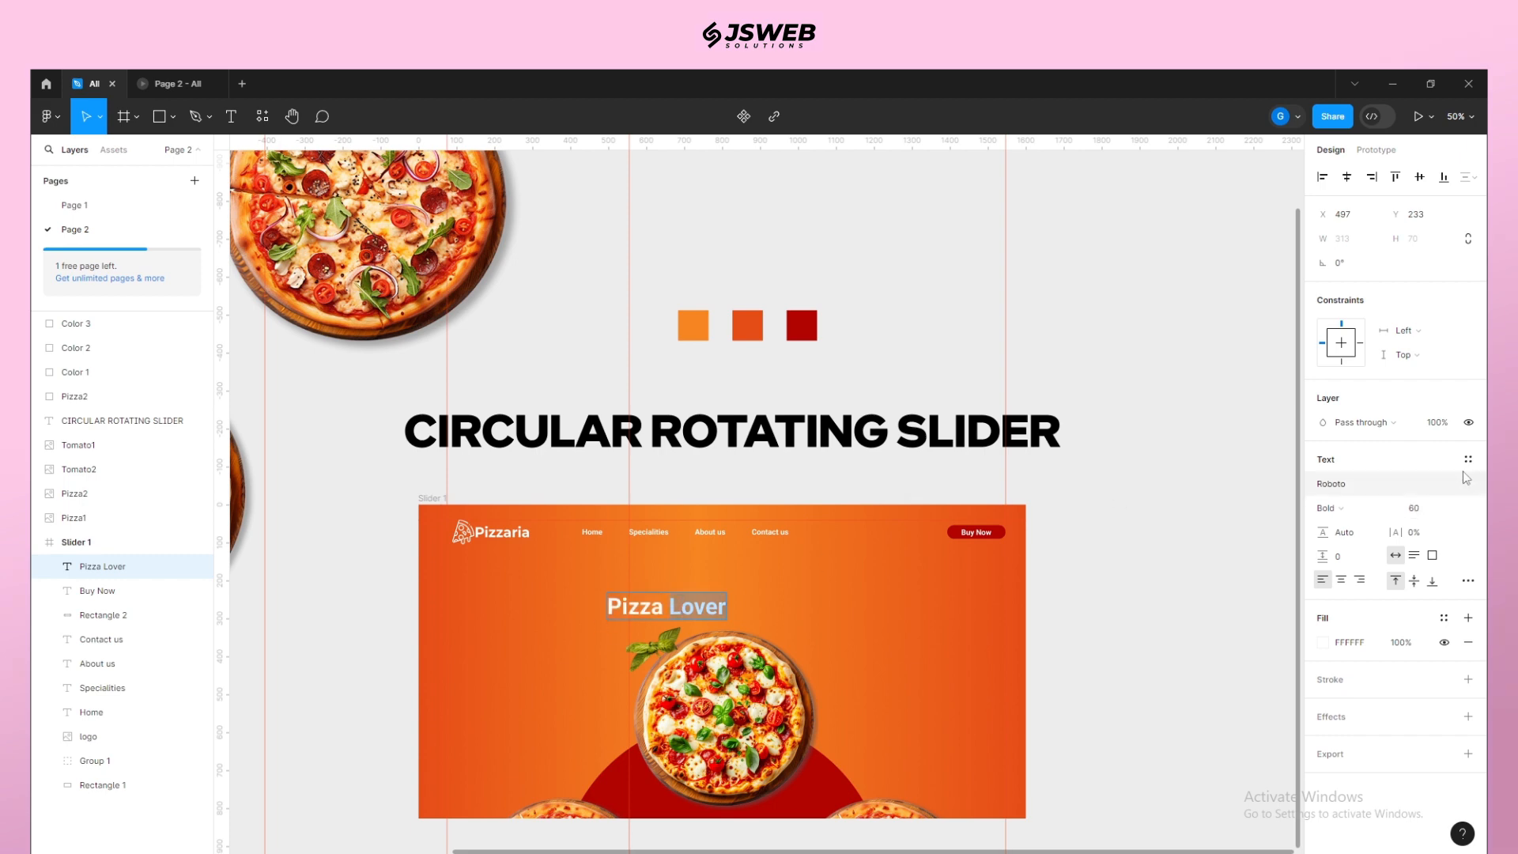
Step: Format the word "Lover" as ExtraBold in dark red B00400 and center the heading above the pizza at about X 643, Y 168
{"action": "left_click", "coordinate": [1326, 646]}
{"action": "left_click", "coordinate": [1144, 676]}
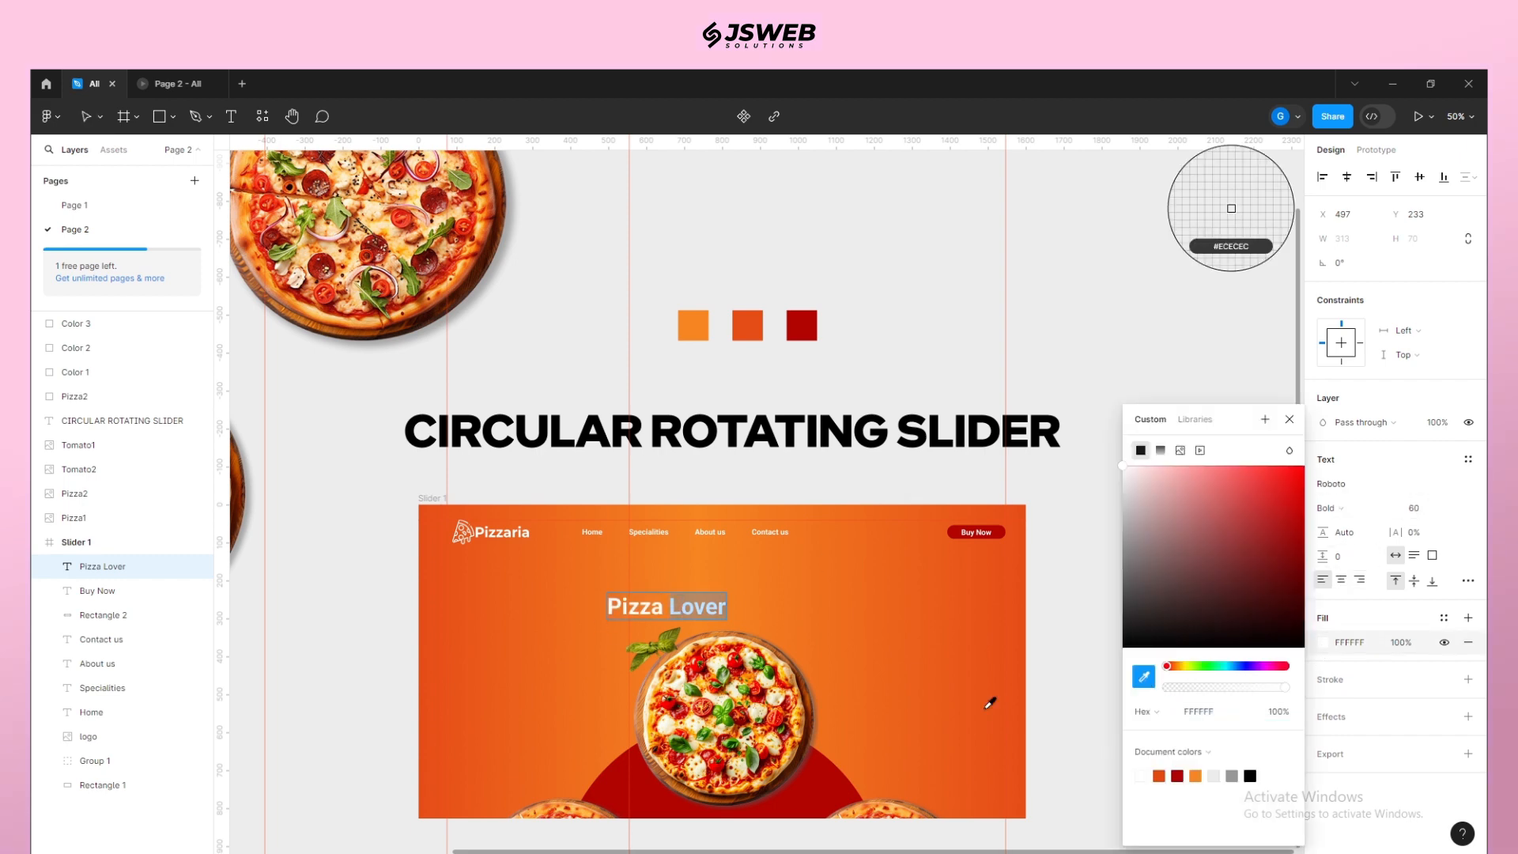
{"action": "left_click", "coordinate": [807, 791]}
{"action": "left_click", "coordinate": [1336, 507]}
{"action": "left_click", "coordinate": [1347, 460]}
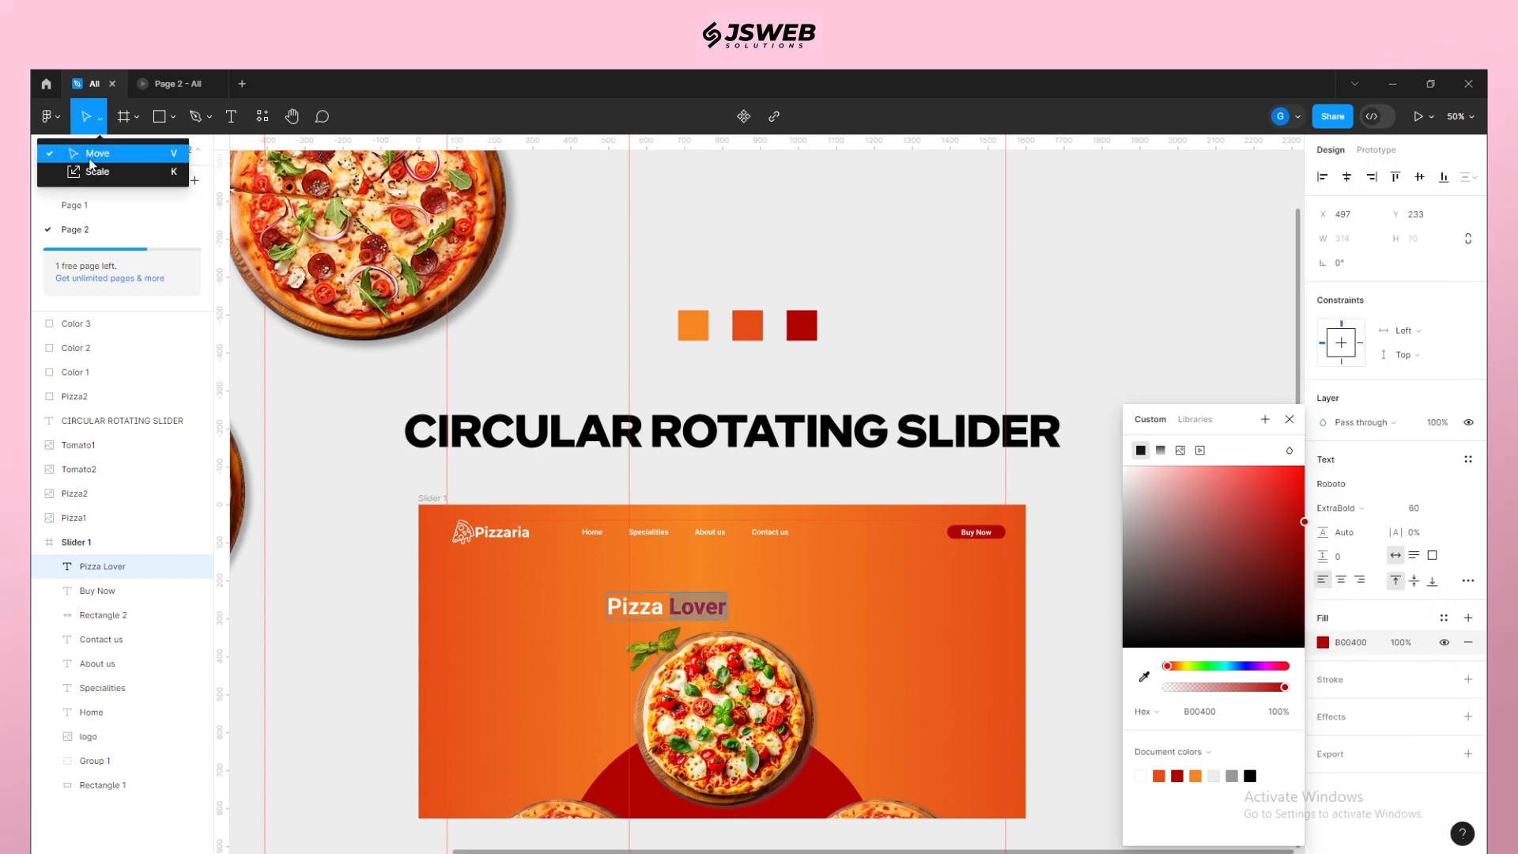
{"action": "key", "text": "Escape"}
{"action": "left_click_drag", "start_coordinate": [655, 612], "coordinate": [715, 592]}
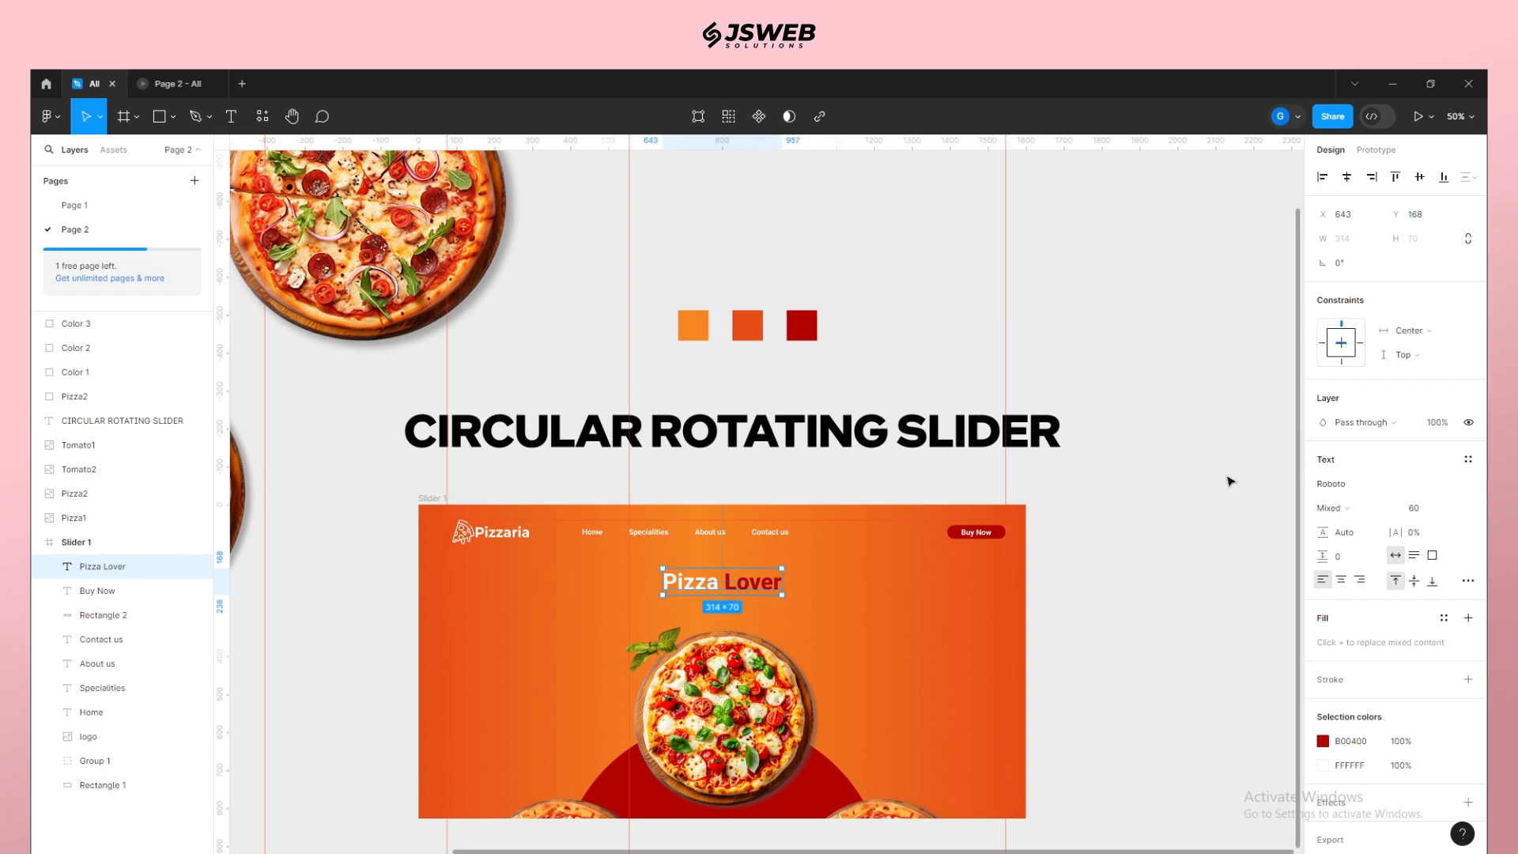
{"action": "left_click", "coordinate": [1135, 536]}
Step: Copy the "Buy Now" button with its label to just above the "Pizza Lover" heading, and shift the heading down to Y 188
{"action": "scroll", "coordinate": [1139, 538], "scroll_direction": "down", "scroll_amount": 2}
{"action": "key", "text": "shift+0"}
{"action": "left_click_drag", "start_coordinate": [867, 511], "coordinate": [921, 622]}
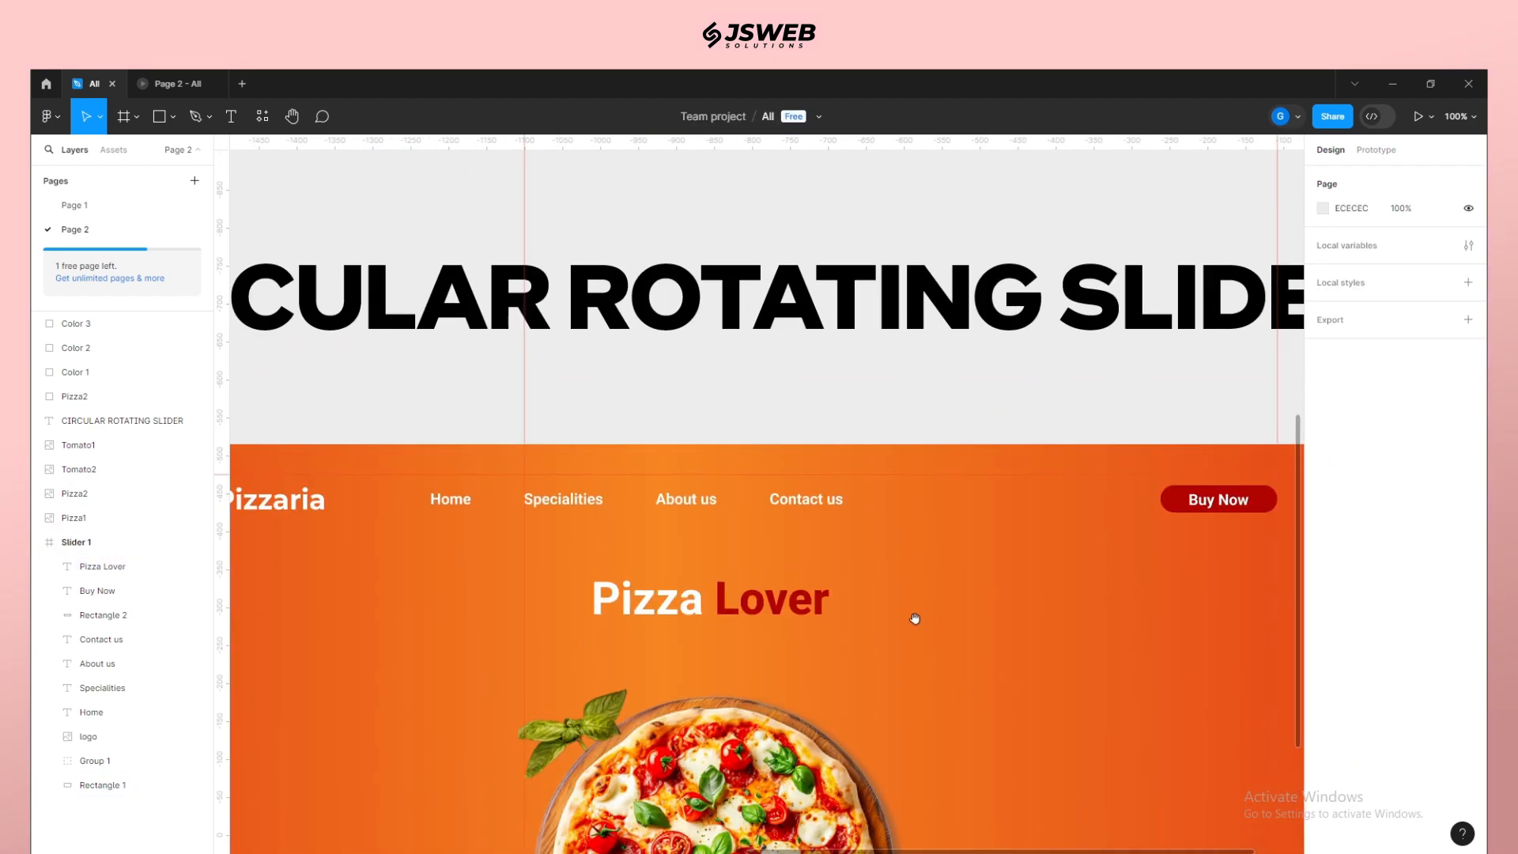
{"action": "left_click", "coordinate": [1269, 511]}
{"action": "left_click", "coordinate": [1249, 506], "text": "shift"}
{"action": "left_click_drag", "start_coordinate": [1253, 508], "coordinate": [800, 618]}
{"action": "left_click", "coordinate": [800, 602]}
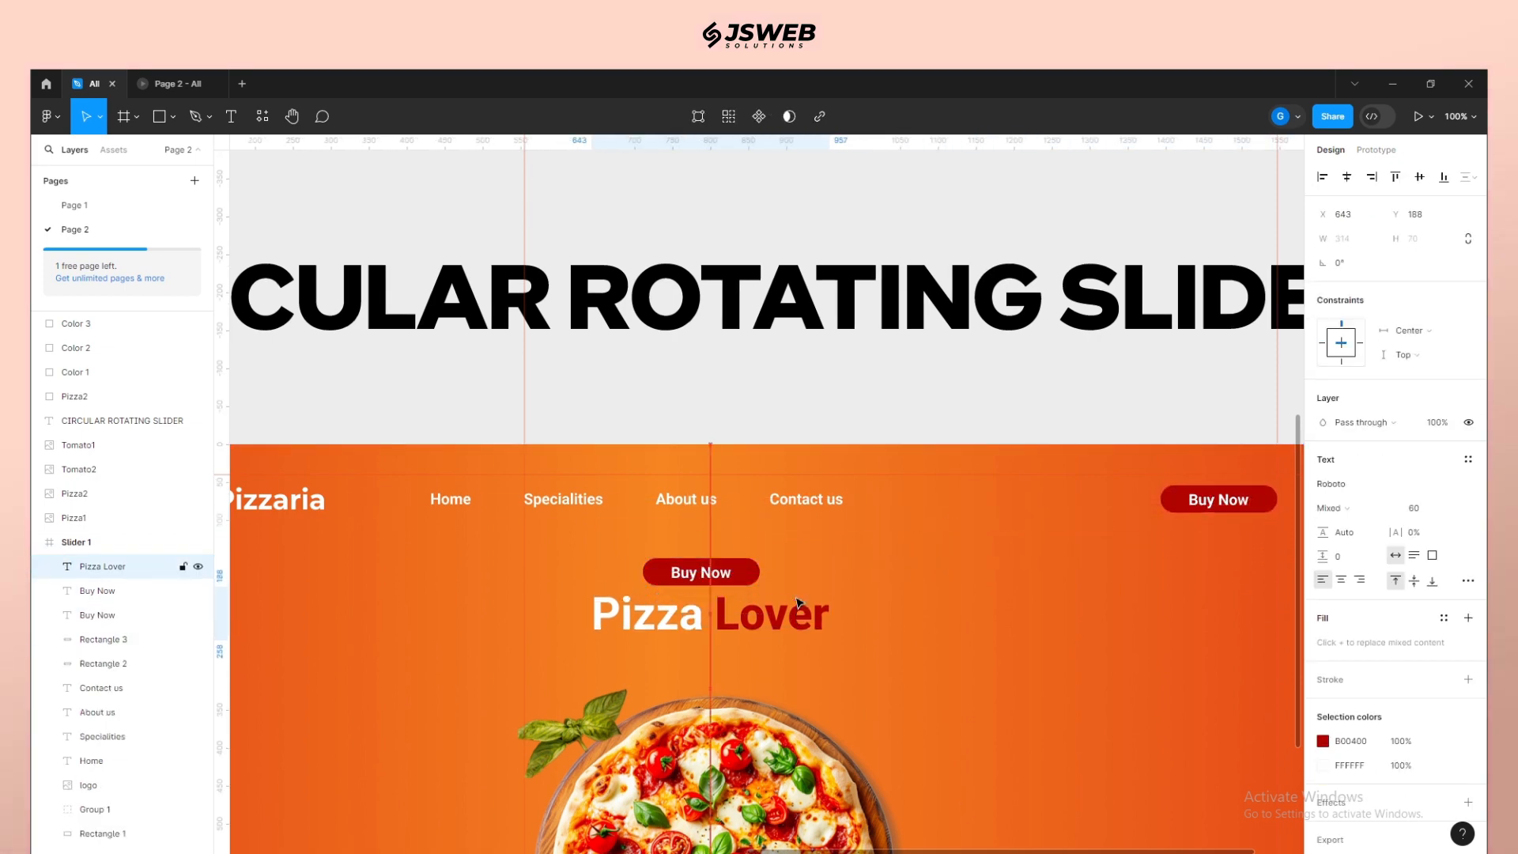
Step: Change the copied button's label to "Today's Special" and center it in the slider at X 730
{"action": "double_click", "coordinate": [716, 583]}
{"action": "type", "text": "Today"}
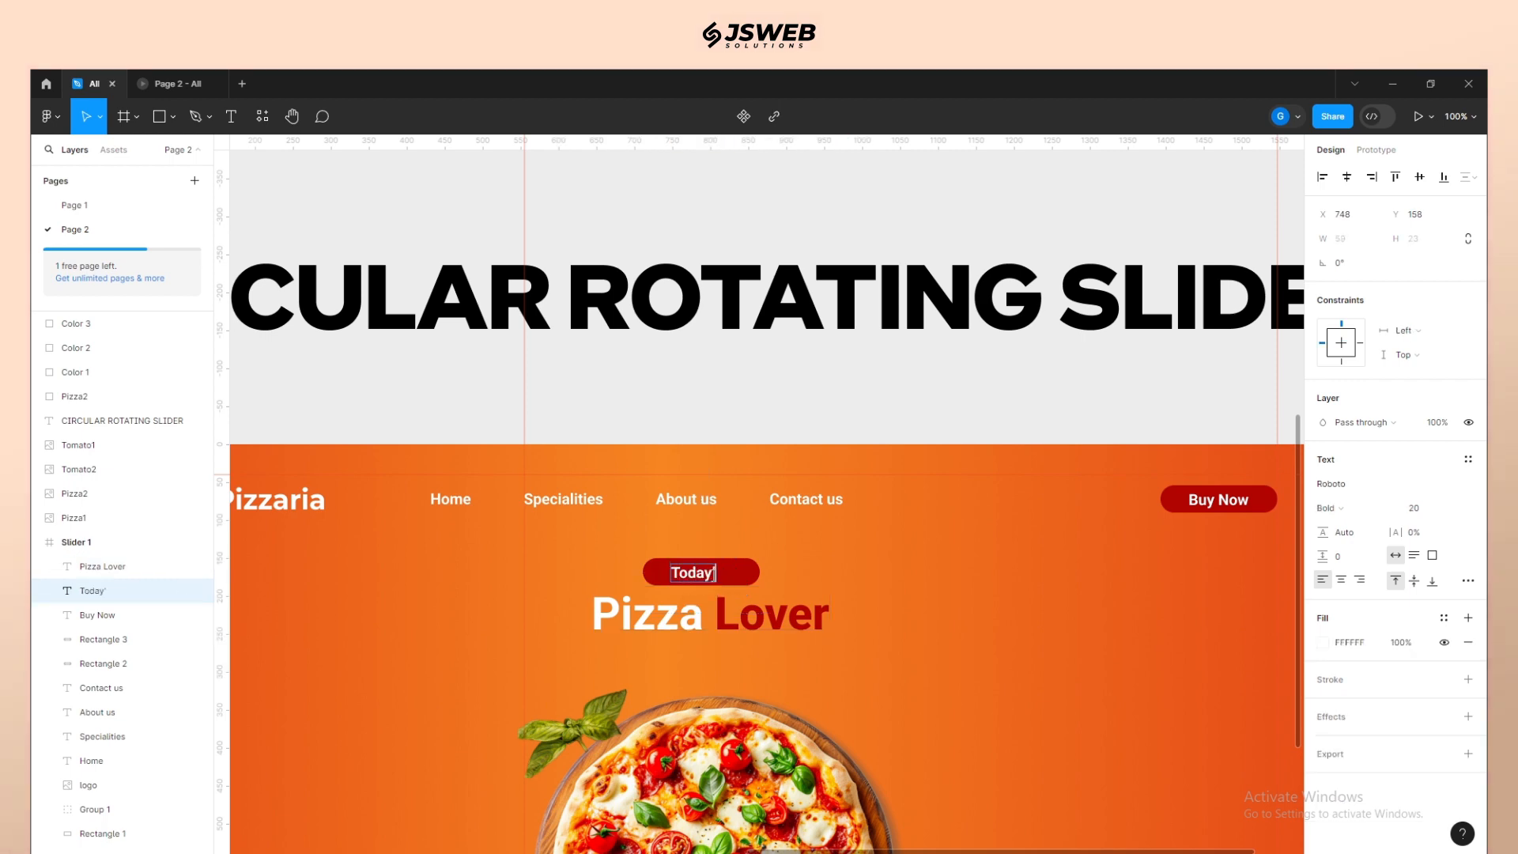
{"action": "type", "text": "'s Spe"}
{"action": "key", "text": "Escape"}
{"action": "key", "text": "Escape"}
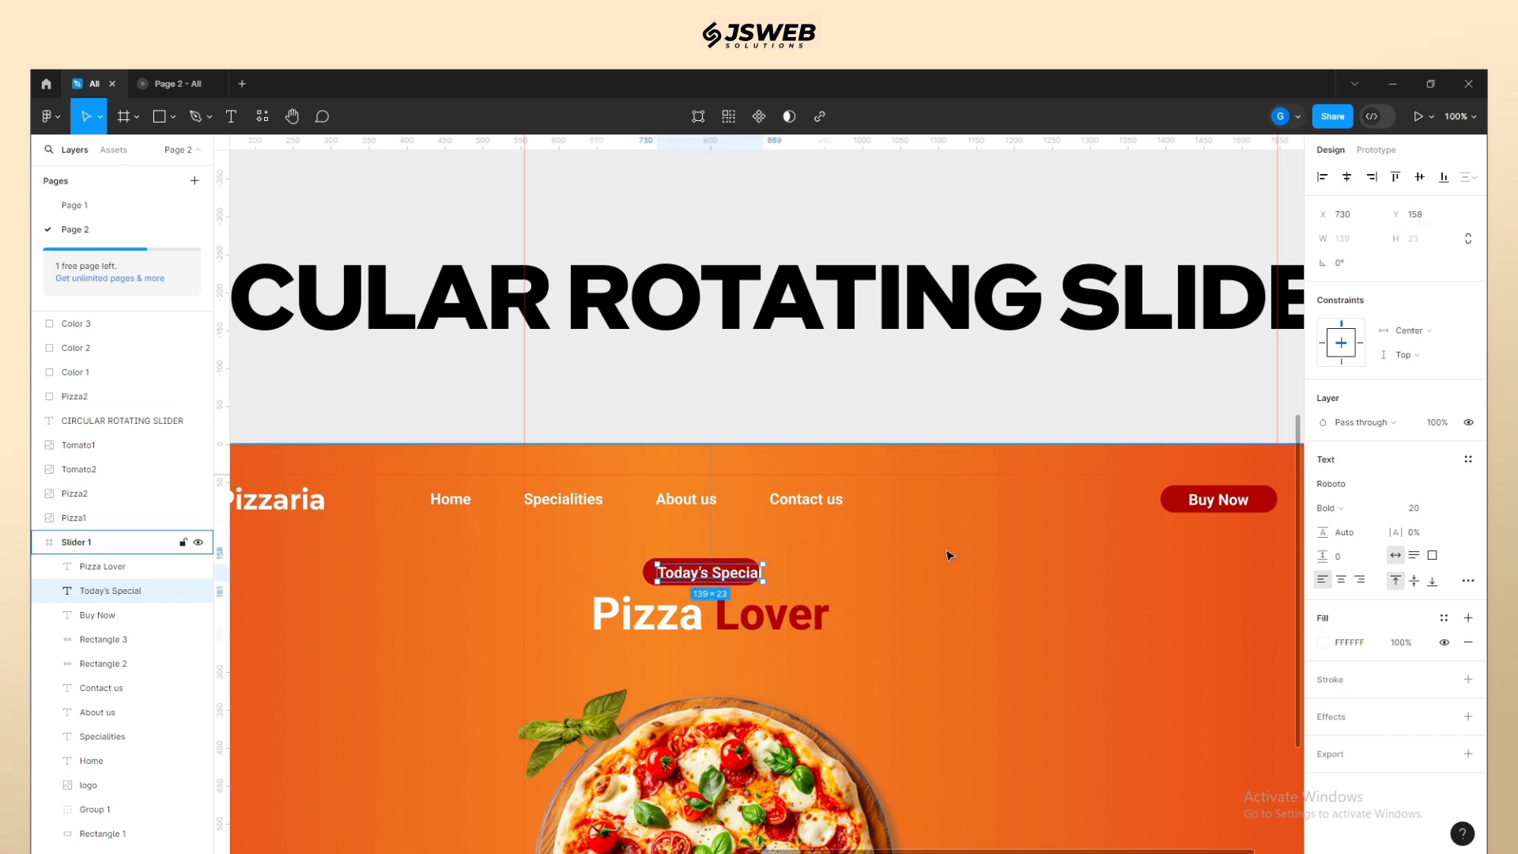
Step: Widen the red rounded rectangle on both sides so it fully surrounds the "Today's Special" label
{"action": "left_click", "coordinate": [647, 574]}
{"action": "left_click_drag", "start_coordinate": [760, 570], "coordinate": [780, 570]}
{"action": "left_click", "coordinate": [722, 423]}
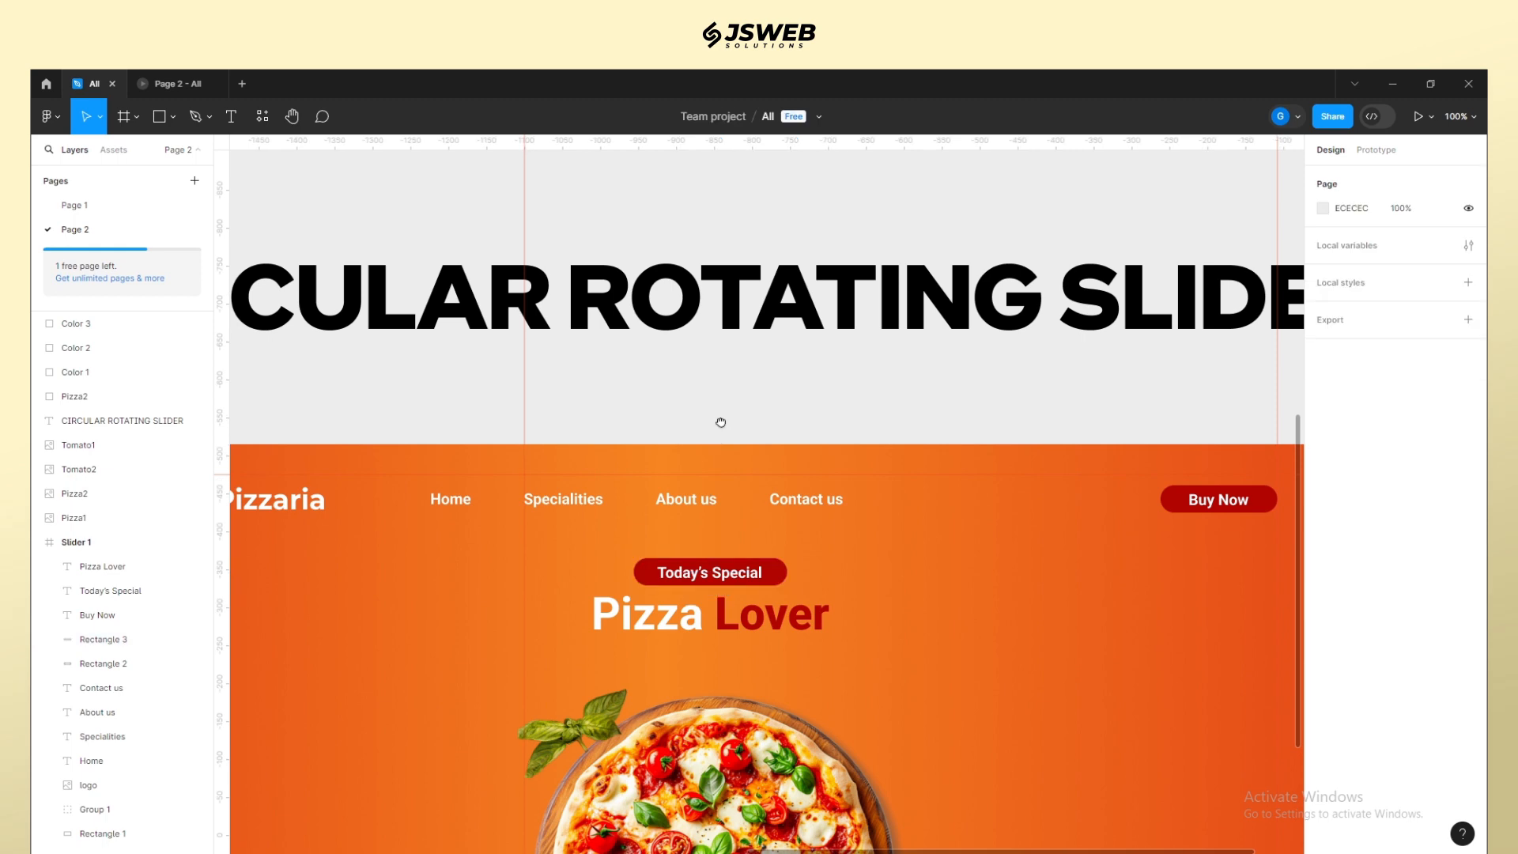
Step: Move the "Pizza Lover" heading slightly down to Y 198, away from the "Today's Special" badge
{"action": "scroll", "coordinate": [674, 566], "scroll_direction": "down", "scroll_amount": 1}
{"action": "scroll", "coordinate": [674, 566], "scroll_direction": "right", "scroll_amount": 1}
{"action": "left_click_drag", "start_coordinate": [674, 565], "coordinate": [674, 574]}
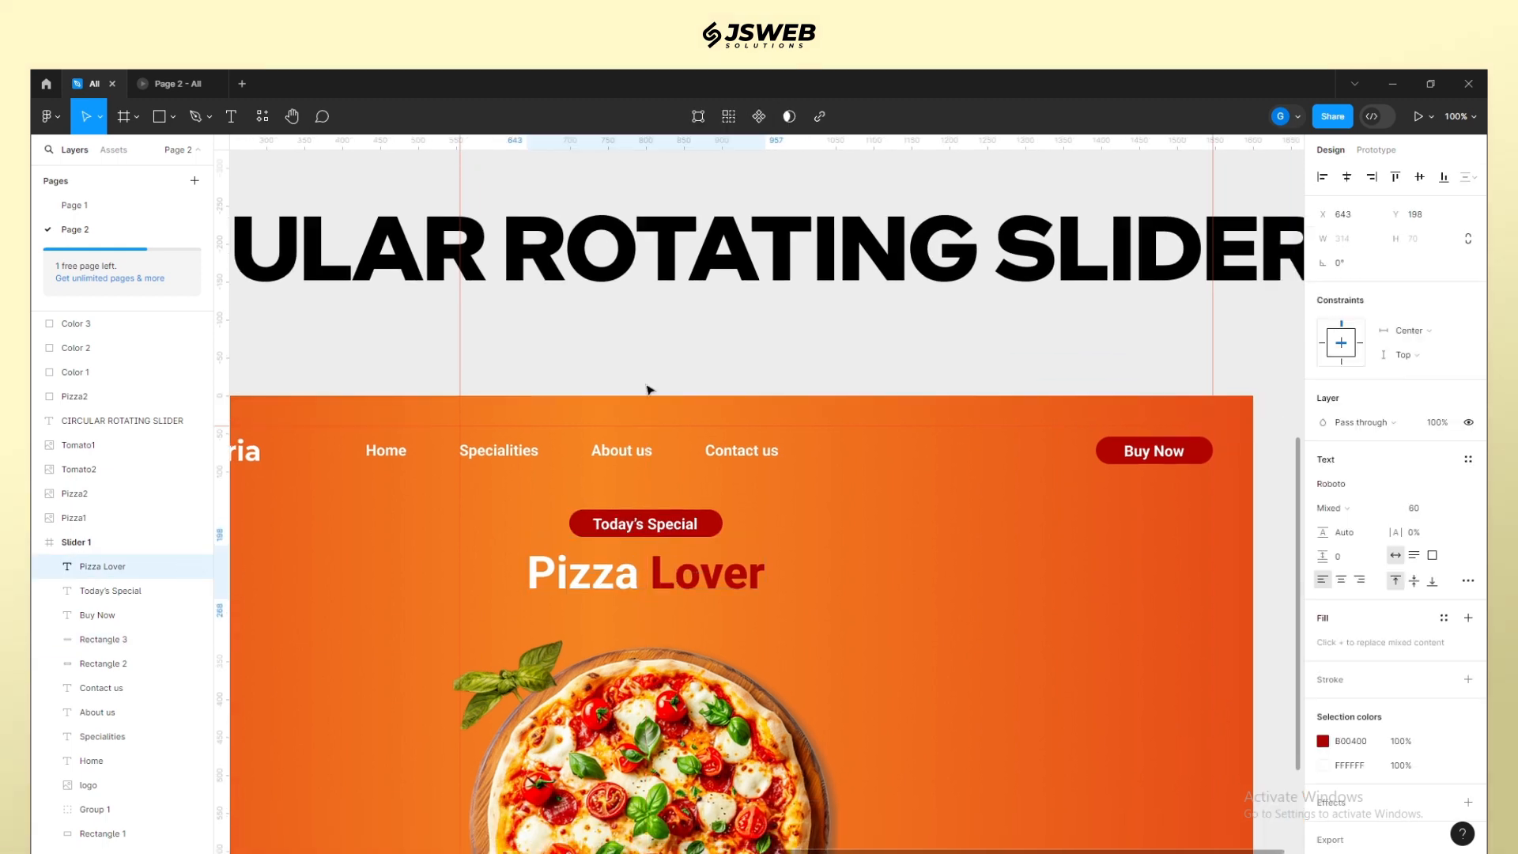
{"action": "left_click", "coordinate": [645, 350]}
{"action": "scroll", "coordinate": [645, 350], "scroll_direction": "down", "scroll_amount": 5}
{"action": "scroll", "coordinate": [644, 348], "scroll_direction": "up", "scroll_amount": 3}
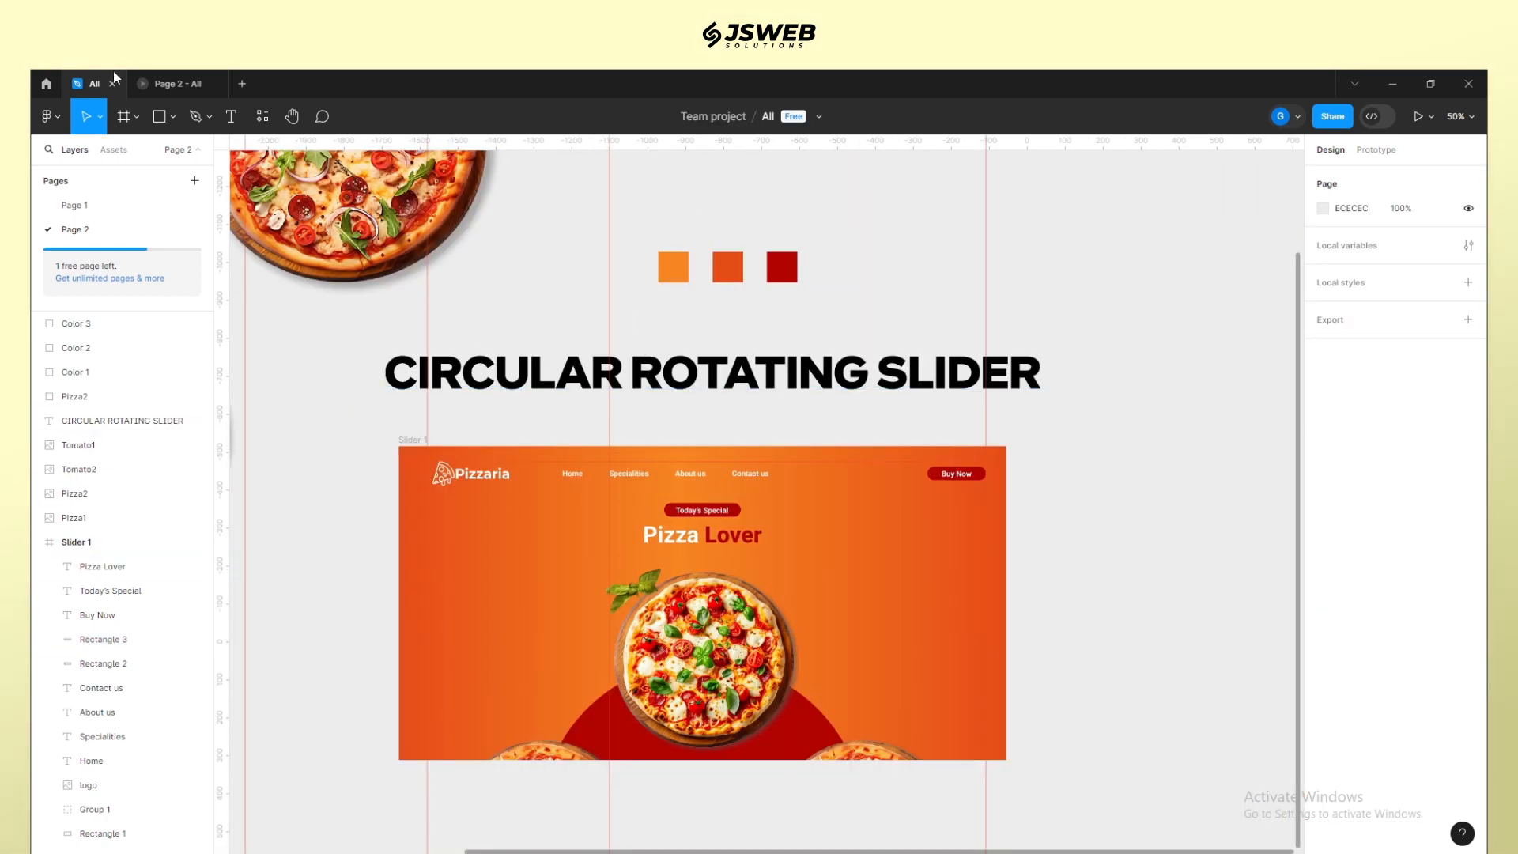
Step: Add the white text "HUNGER LOVE" to the slider, beside the center pizza
{"action": "left_click", "coordinate": [230, 116]}
{"action": "left_click", "coordinate": [510, 566]}
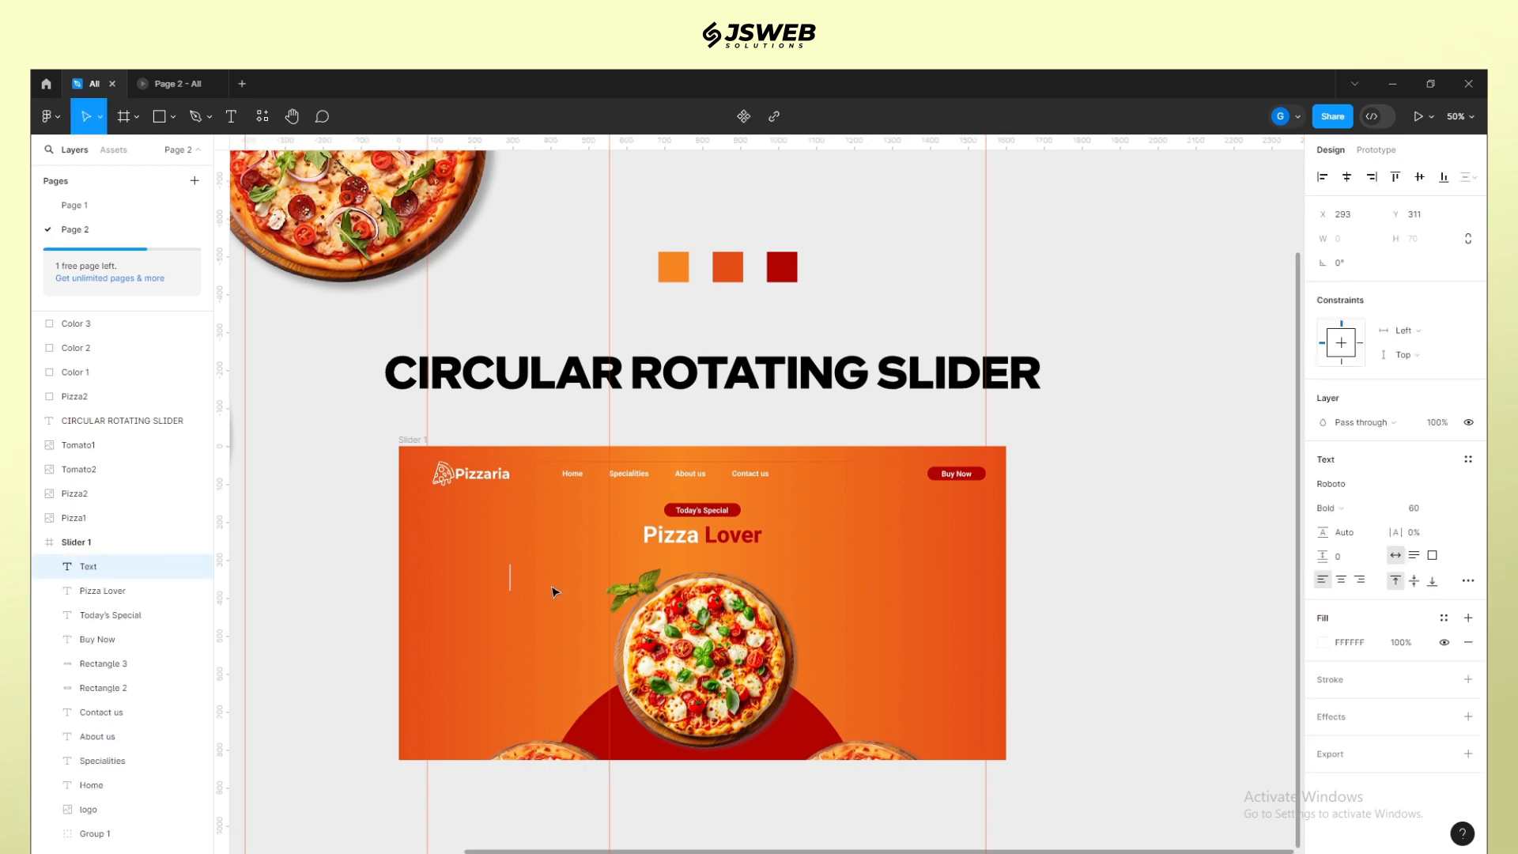
{"action": "type", "text": "HUNGER LOVE"}
{"action": "key", "text": "ctrl+a"}
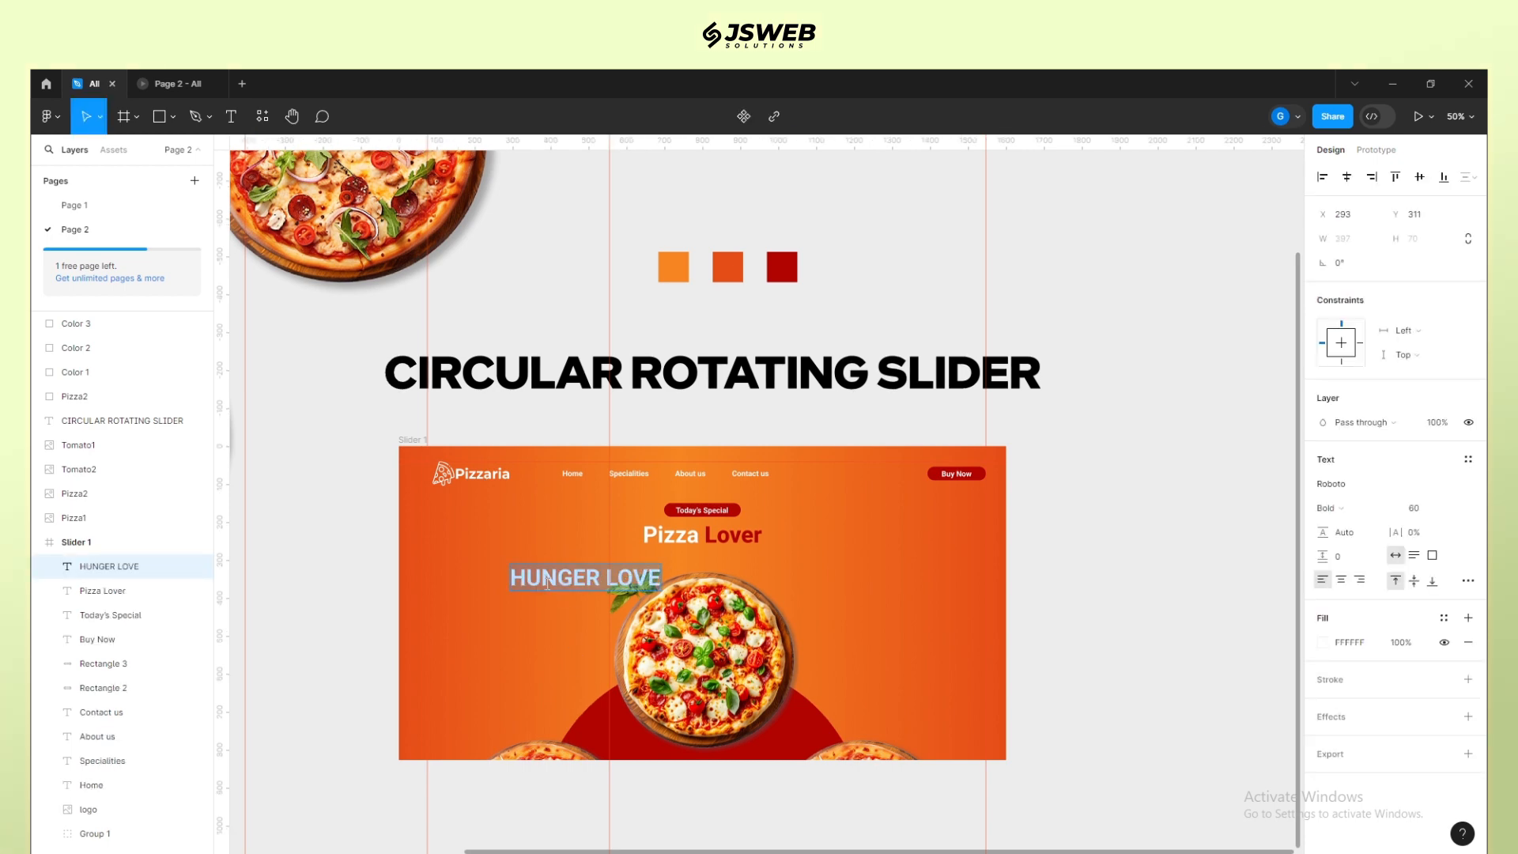
{"action": "left_click", "coordinate": [1321, 642]}
{"action": "left_click", "coordinate": [1143, 676]}
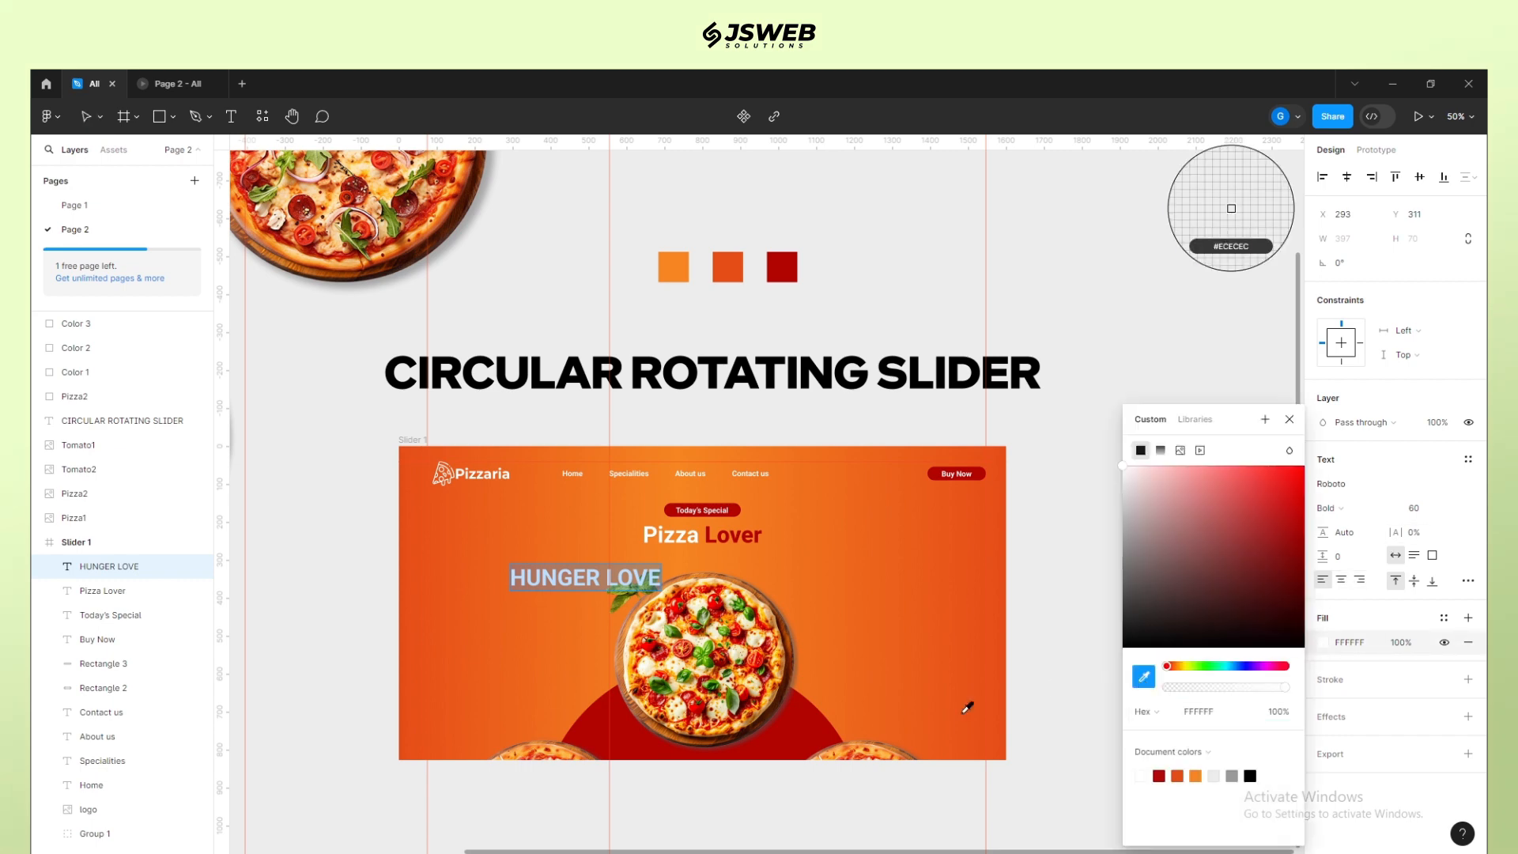
{"action": "left_click", "coordinate": [823, 743]}
{"action": "left_click_drag", "start_coordinate": [1162, 506], "coordinate": [112, 135]}
{"action": "left_click", "coordinate": [1287, 419]}
Step: Enlarge the "HUNGER LOVE" text to size 200 and move its layer below the pizza wheel group
{"action": "left_click", "coordinate": [1423, 513]}
{"action": "type", "text": "120"}
{"action": "key", "text": "Return"}
{"action": "left_click", "coordinate": [1436, 514]}
{"action": "type", "text": "200"}
{"action": "key", "text": "Return"}
{"action": "left_click_drag", "start_coordinate": [190, 566], "coordinate": [123, 839]}
{"action": "scroll", "coordinate": [138, 765], "scroll_direction": "down", "scroll_amount": 1}
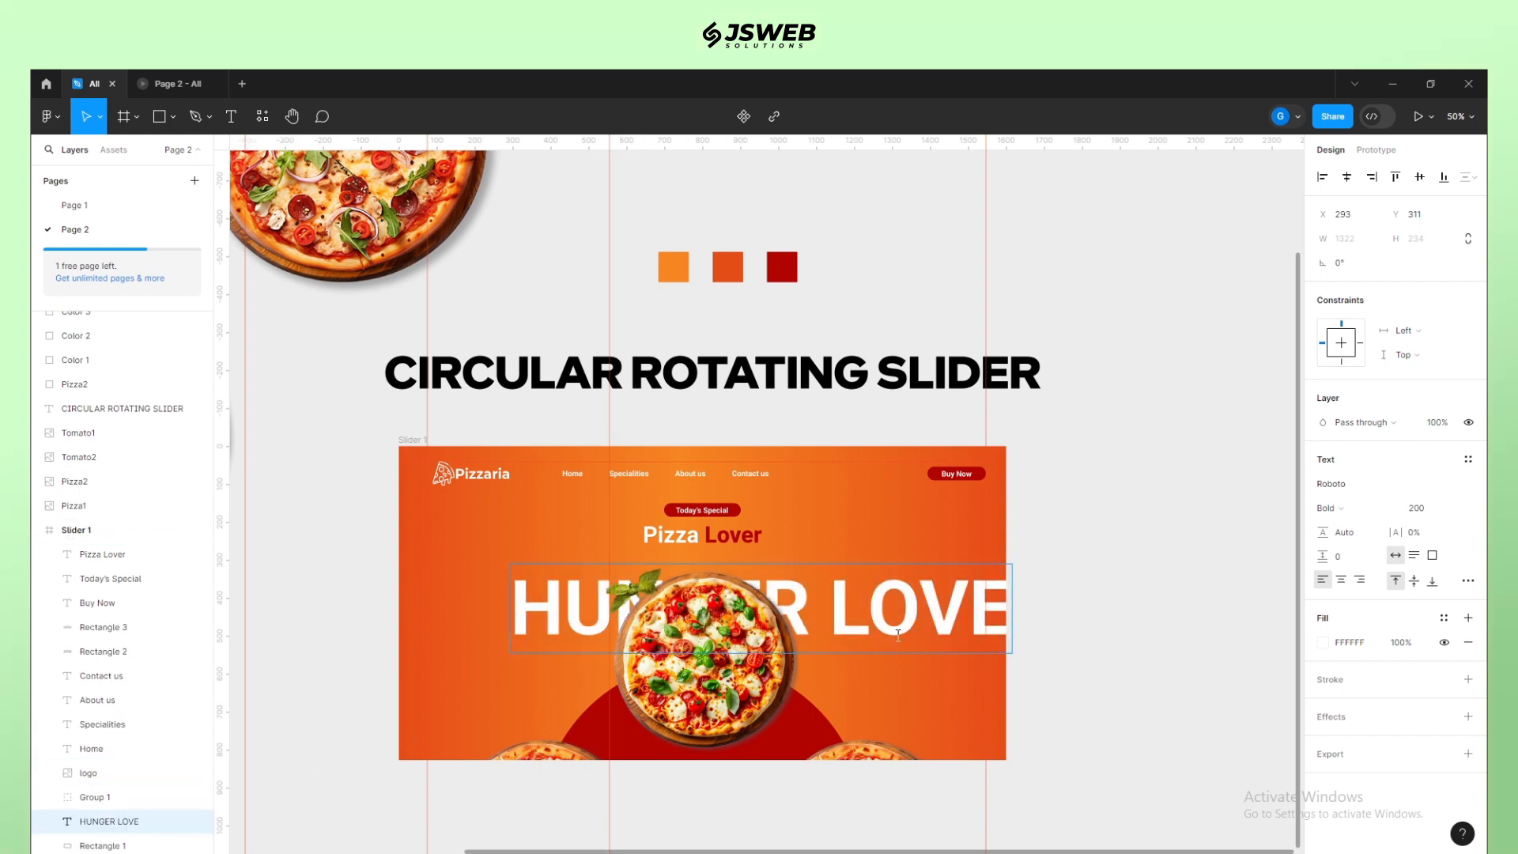
Step: Set the "HUNGER LOVE" text size to 300 and position it across the slider at X -145, Y 314
{"action": "left_click_drag", "start_coordinate": [954, 617], "coordinate": [901, 632]}
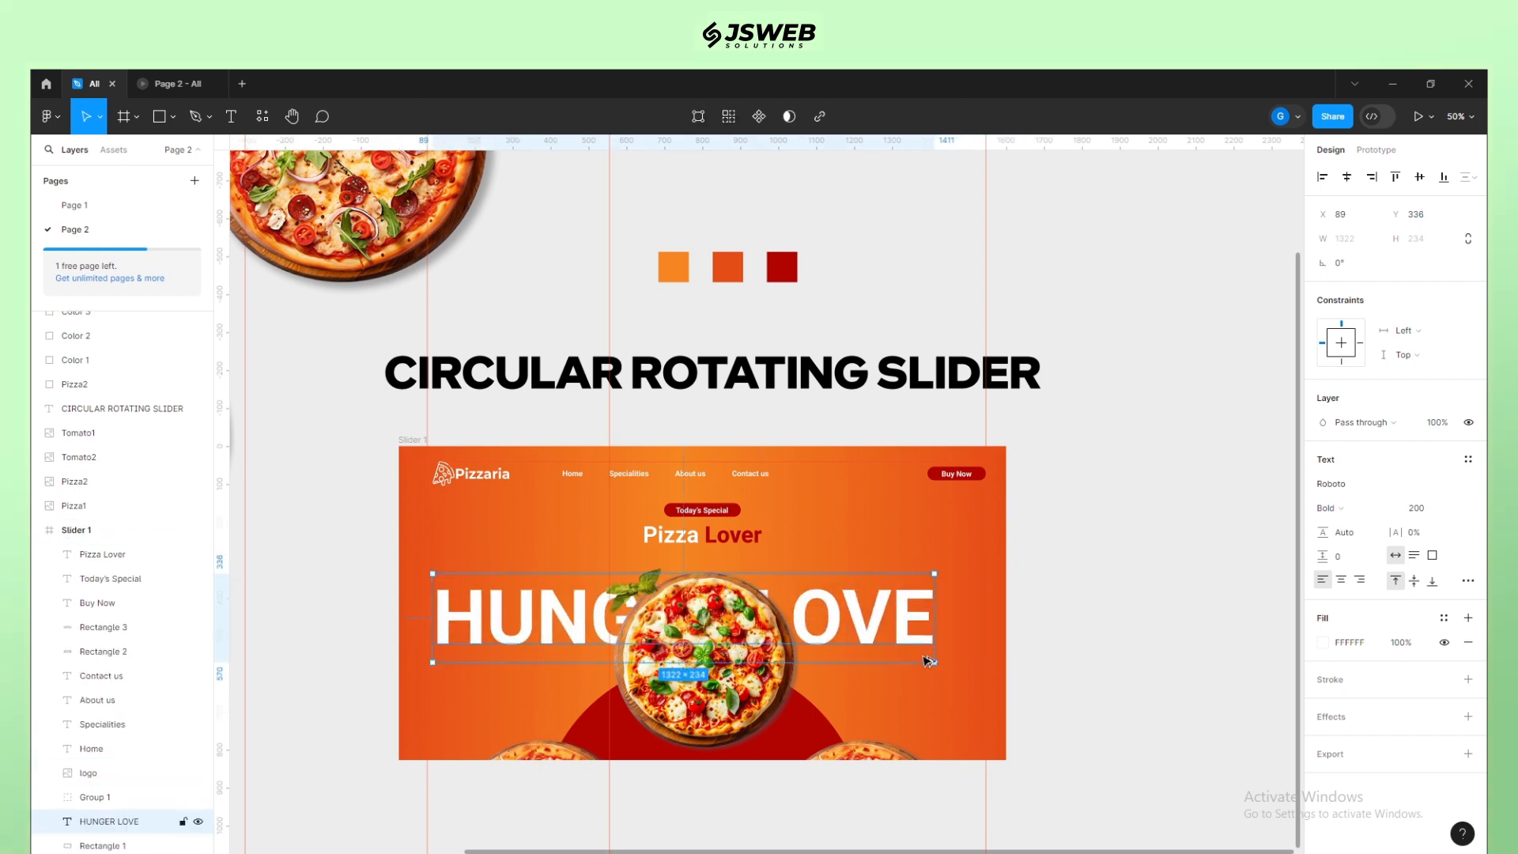
{"action": "left_click", "coordinate": [1427, 508]}
{"action": "type", "text": "300"}
{"action": "key", "text": "Return"}
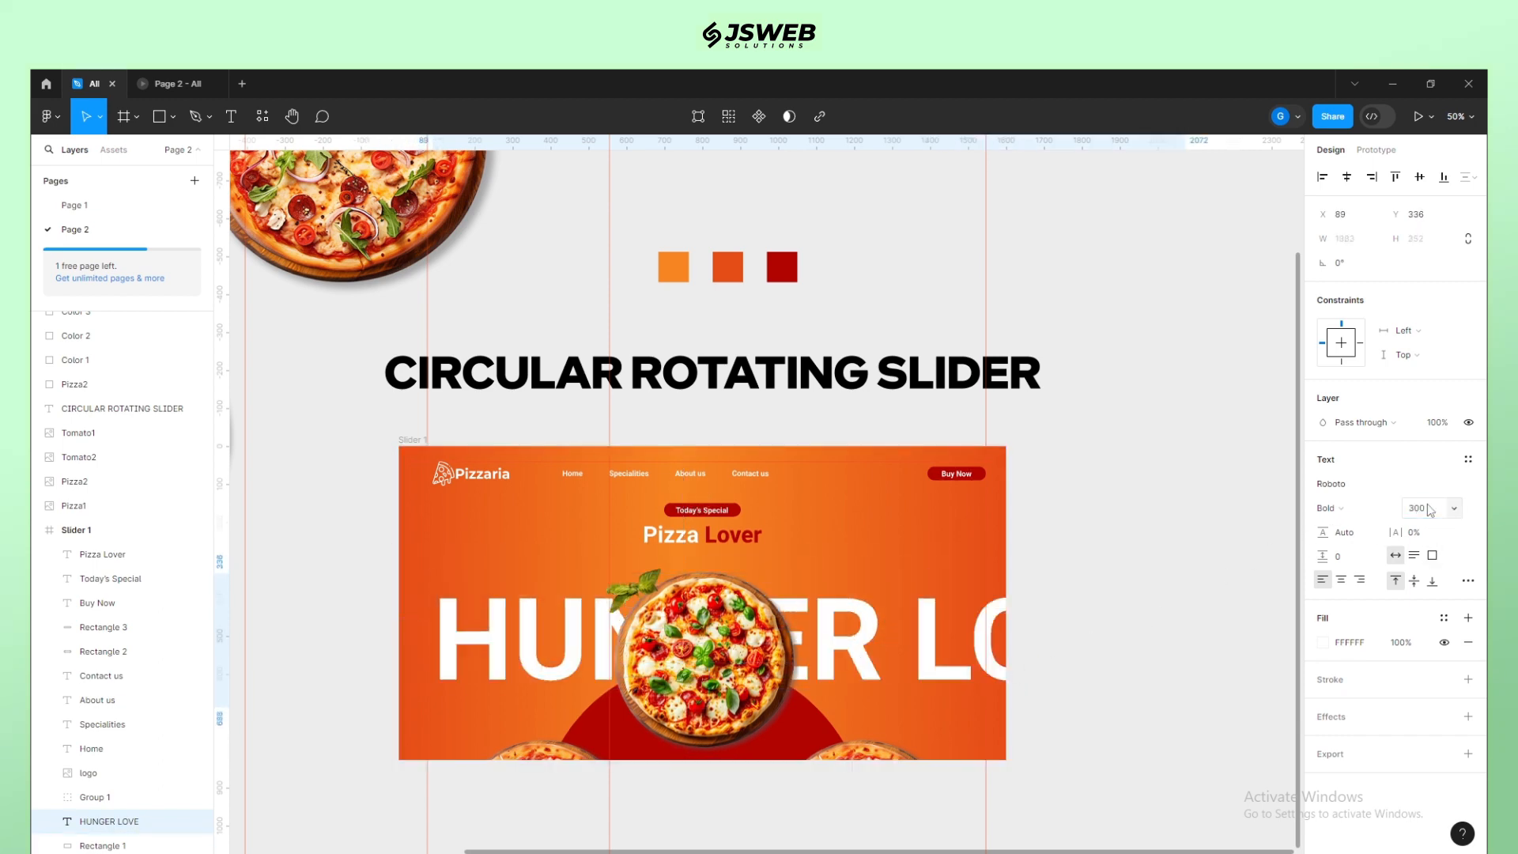
{"action": "left_click_drag", "start_coordinate": [860, 657], "coordinate": [847, 648]}
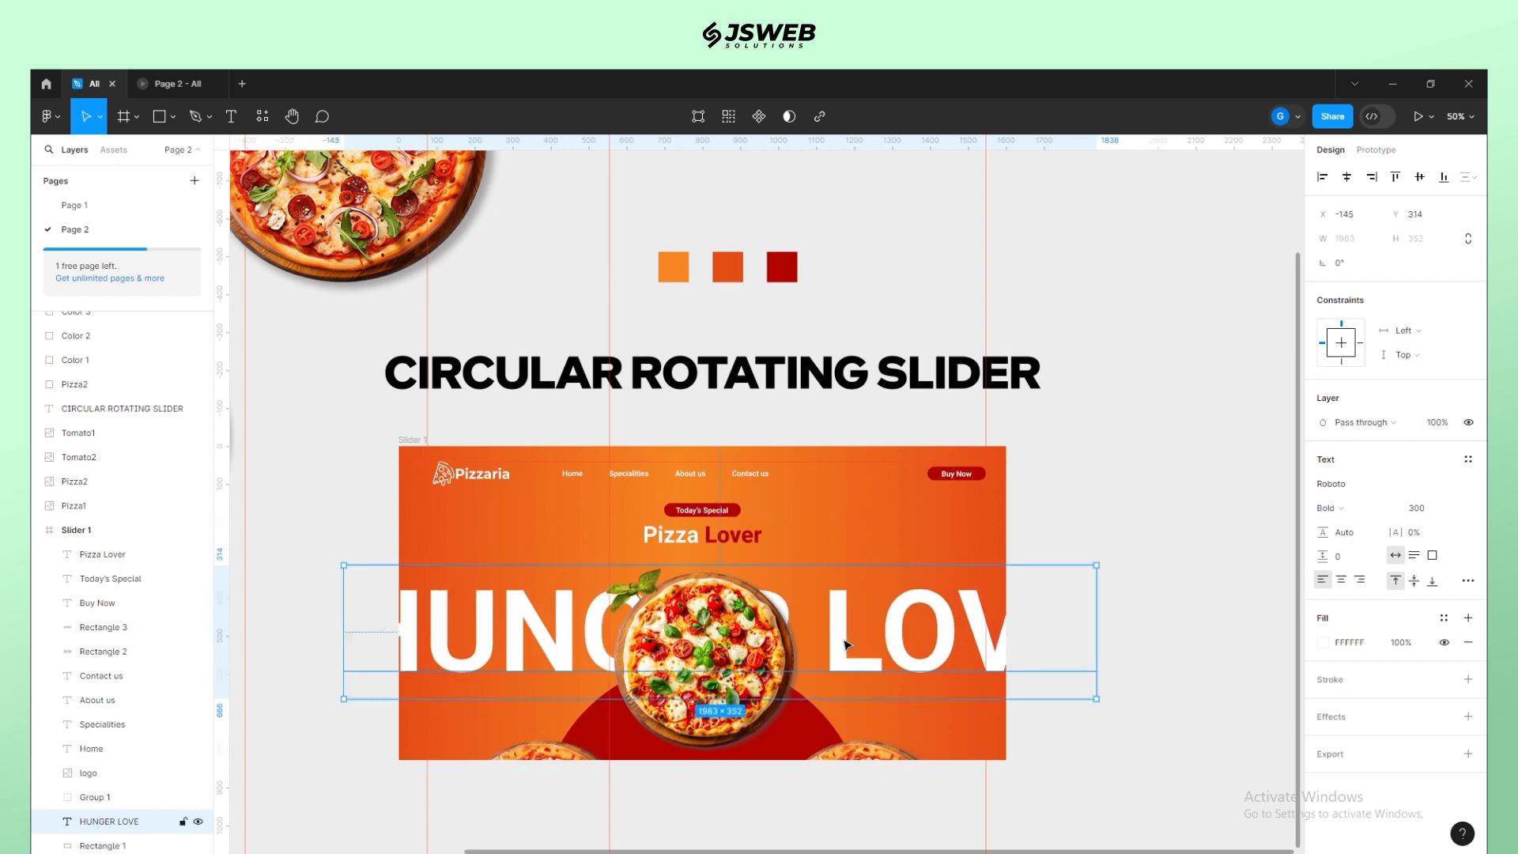
Step: Lower the "HUNGER LOVE" fill opacity, trying 50% and 20% before settling on 10%
{"action": "left_click", "coordinate": [1401, 642]}
{"action": "type", "text": "50"}
{"action": "key", "text": "Return"}
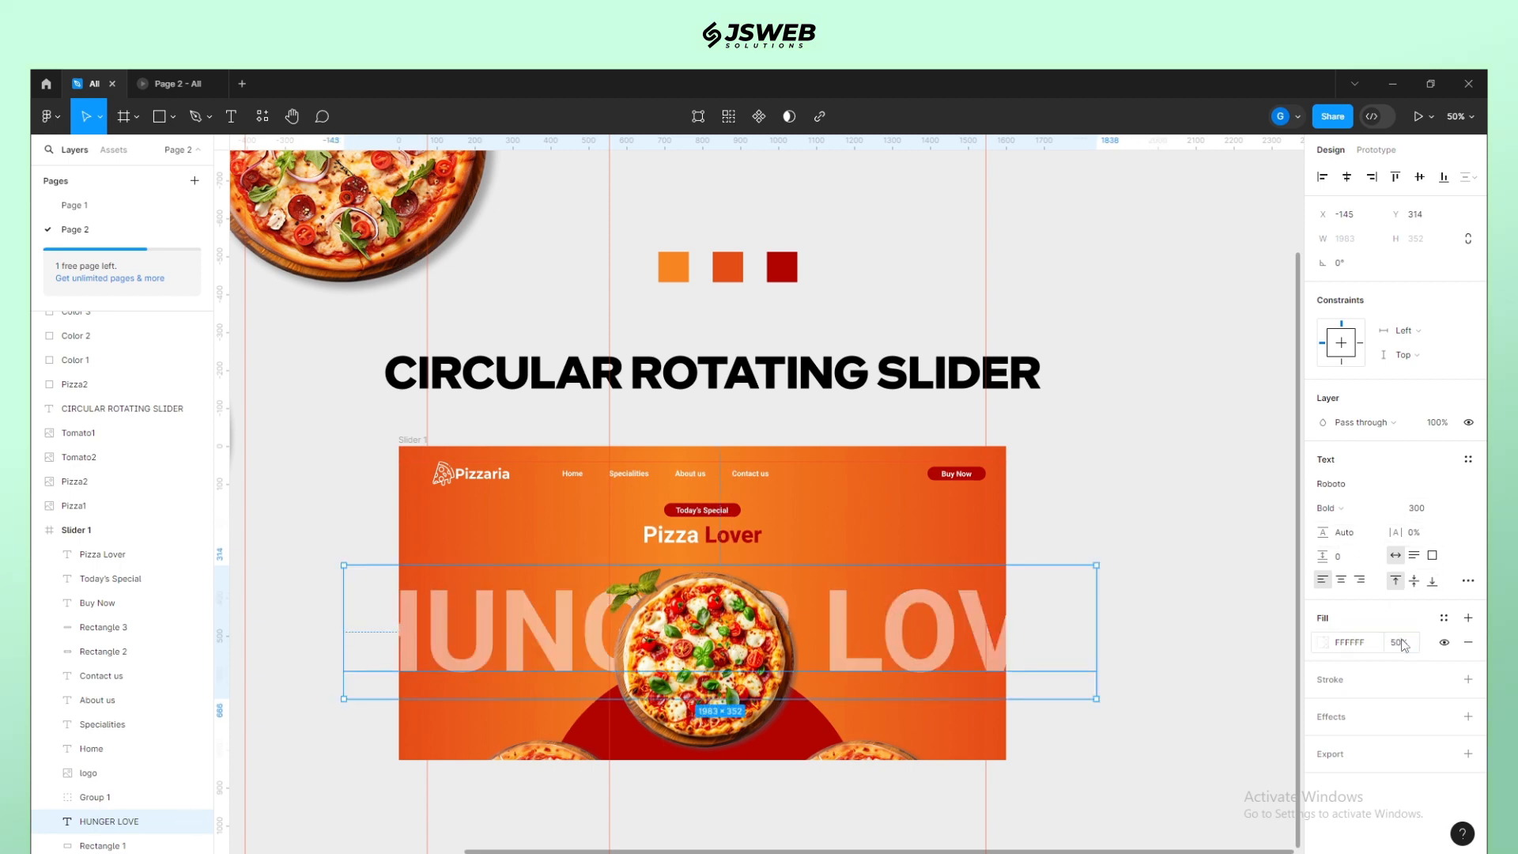
{"action": "left_click", "coordinate": [1206, 708]}
{"action": "left_click", "coordinate": [999, 646]}
{"action": "left_click", "coordinate": [1401, 643]}
{"action": "type", "text": "20"}
{"action": "key", "text": "Return"}
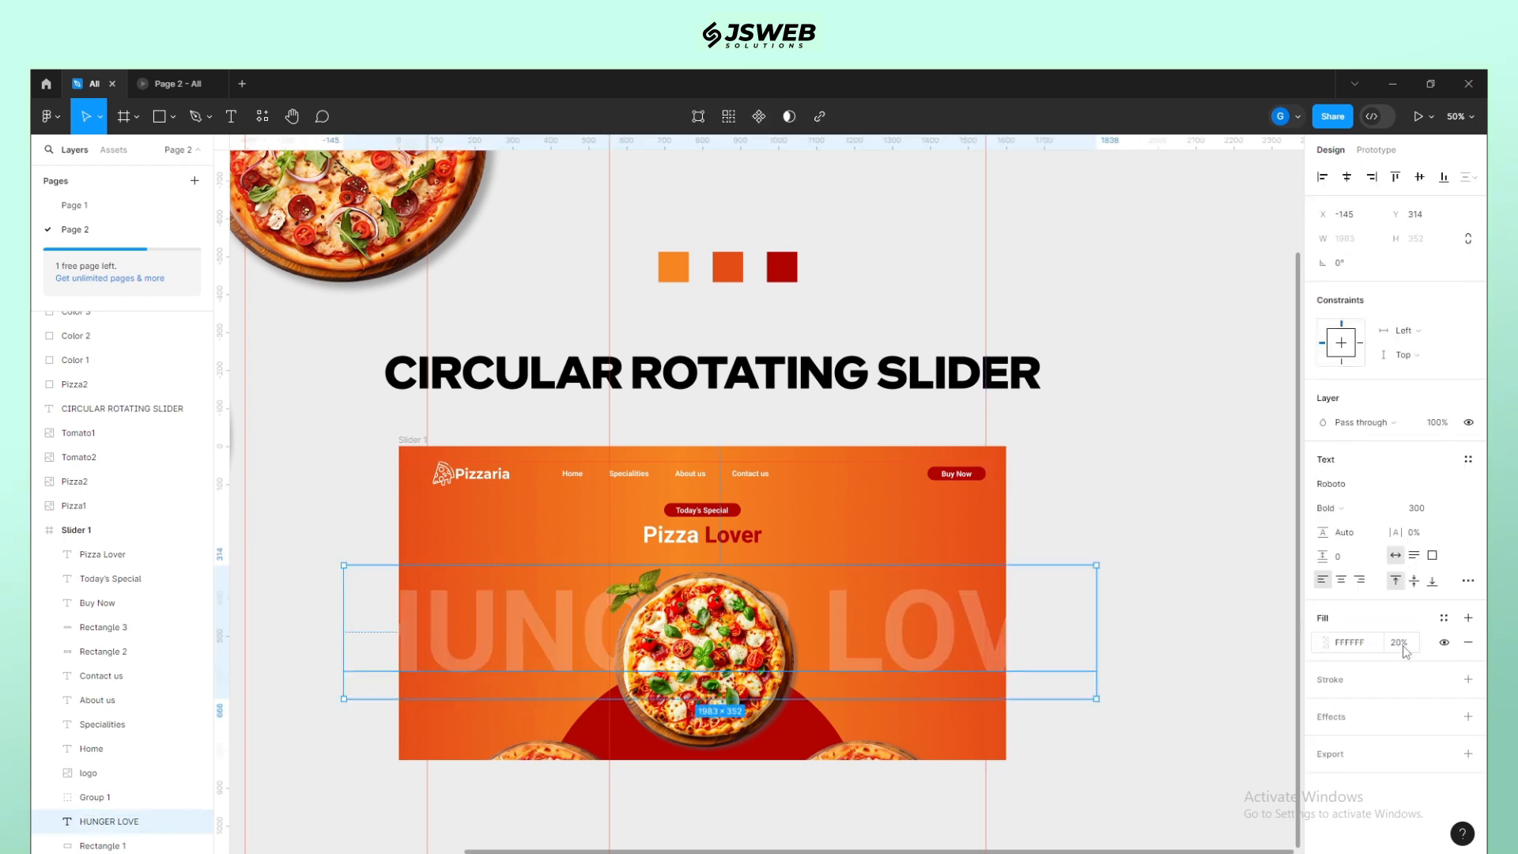
{"action": "type", "text": "10"}
{"action": "key", "text": "Return"}
{"action": "left_click", "coordinate": [1153, 617]}
Step: Place the large tomato image in Slider 1, to the right of the "Pizza Lover" heading
{"action": "left_click_drag", "start_coordinate": [1104, 589], "coordinate": [1061, 581]}
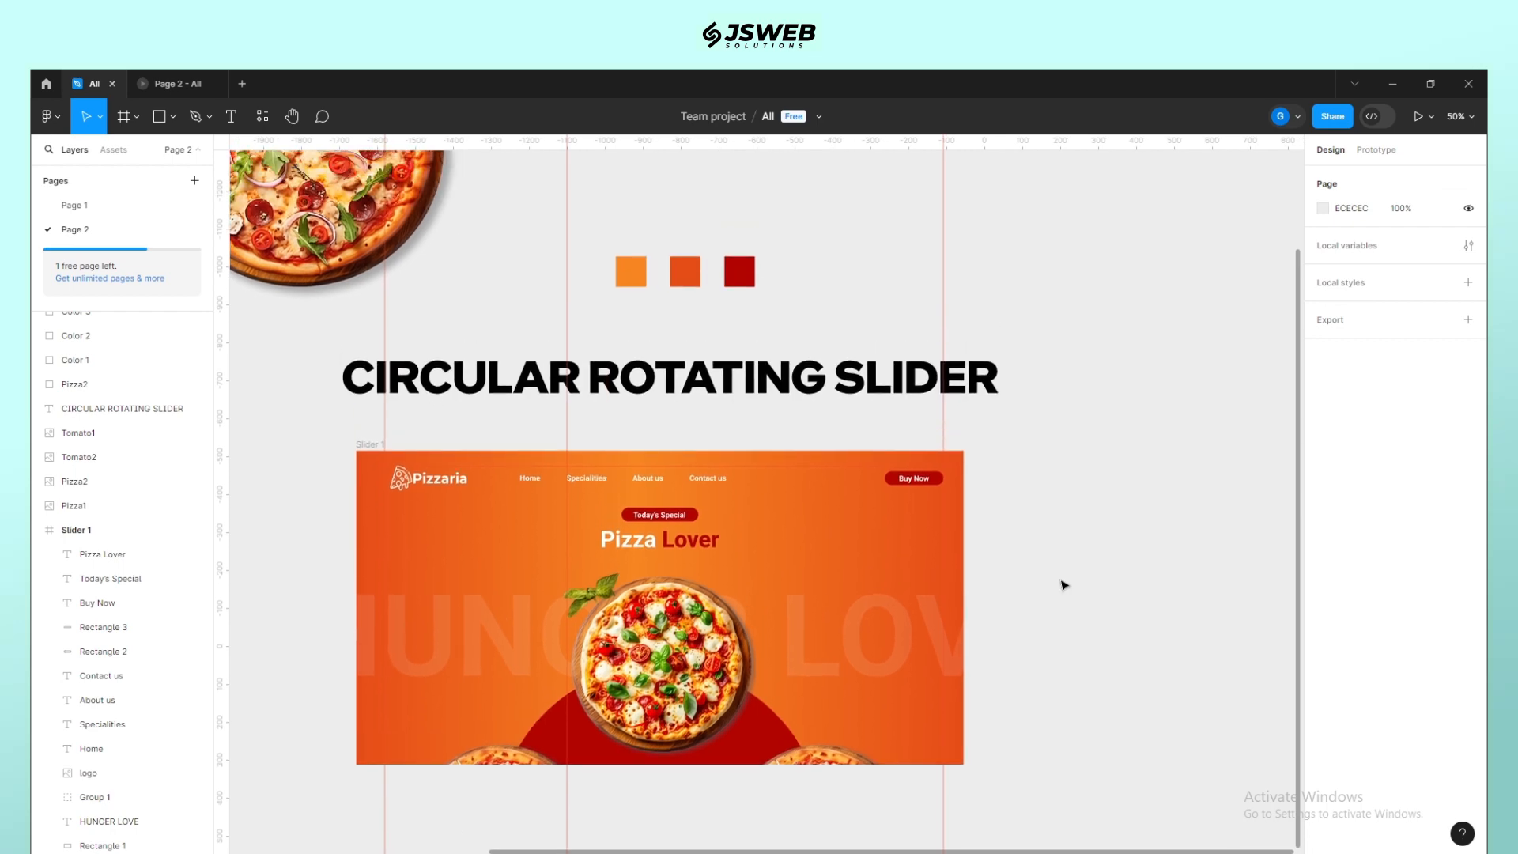
{"action": "mouse_move", "coordinate": [1031, 519]}
{"action": "left_mouse_down"}
{"action": "mouse_move", "coordinate": [1032, 620]}
{"action": "mouse_move", "coordinate": [1052, 538]}
{"action": "left_mouse_up"}
{"action": "left_click_drag", "start_coordinate": [608, 540], "coordinate": [829, 435]}
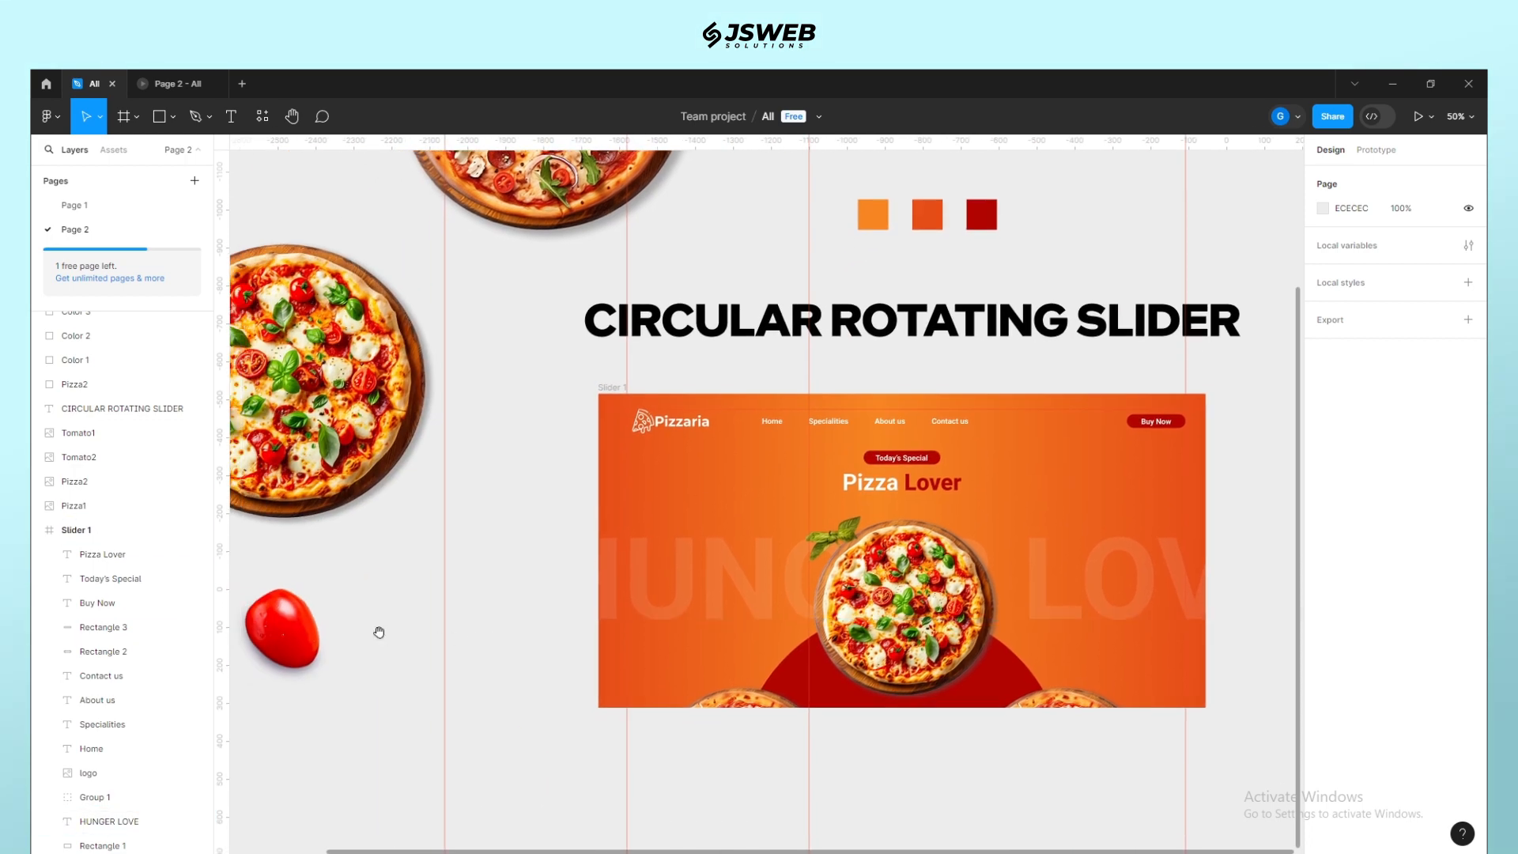
{"action": "left_click_drag", "start_coordinate": [378, 633], "coordinate": [582, 582]}
{"action": "left_click_drag", "start_coordinate": [482, 589], "coordinate": [1017, 628]}
{"action": "left_click", "coordinate": [1164, 643]}
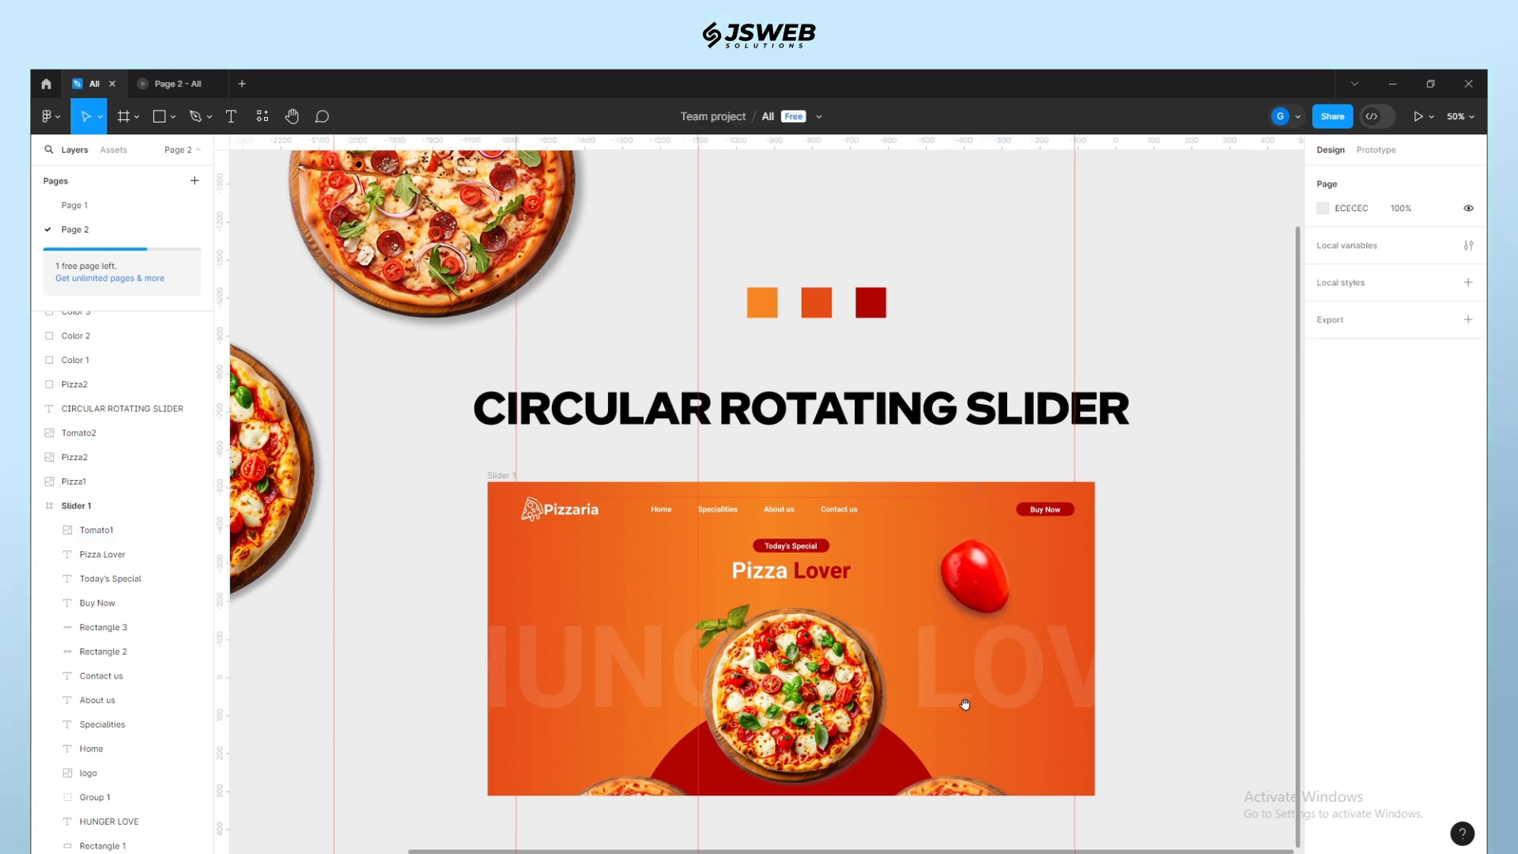
Step: Place the small blurred tomato image in Slider 1, to the left of the "Pizza Lover" heading
{"action": "left_click_drag", "start_coordinate": [965, 704], "coordinate": [1070, 630]}
{"action": "left_click_drag", "start_coordinate": [640, 719], "coordinate": [986, 618]}
{"action": "left_click_drag", "start_coordinate": [470, 539], "coordinate": [1050, 420]}
{"action": "left_click_drag", "start_coordinate": [1076, 494], "coordinate": [626, 691]}
{"action": "left_click", "coordinate": [1203, 664]}
Step: Duplicate the finished Slider 1 frame to its right
{"action": "left_click_drag", "start_coordinate": [1206, 668], "coordinate": [1126, 595]}
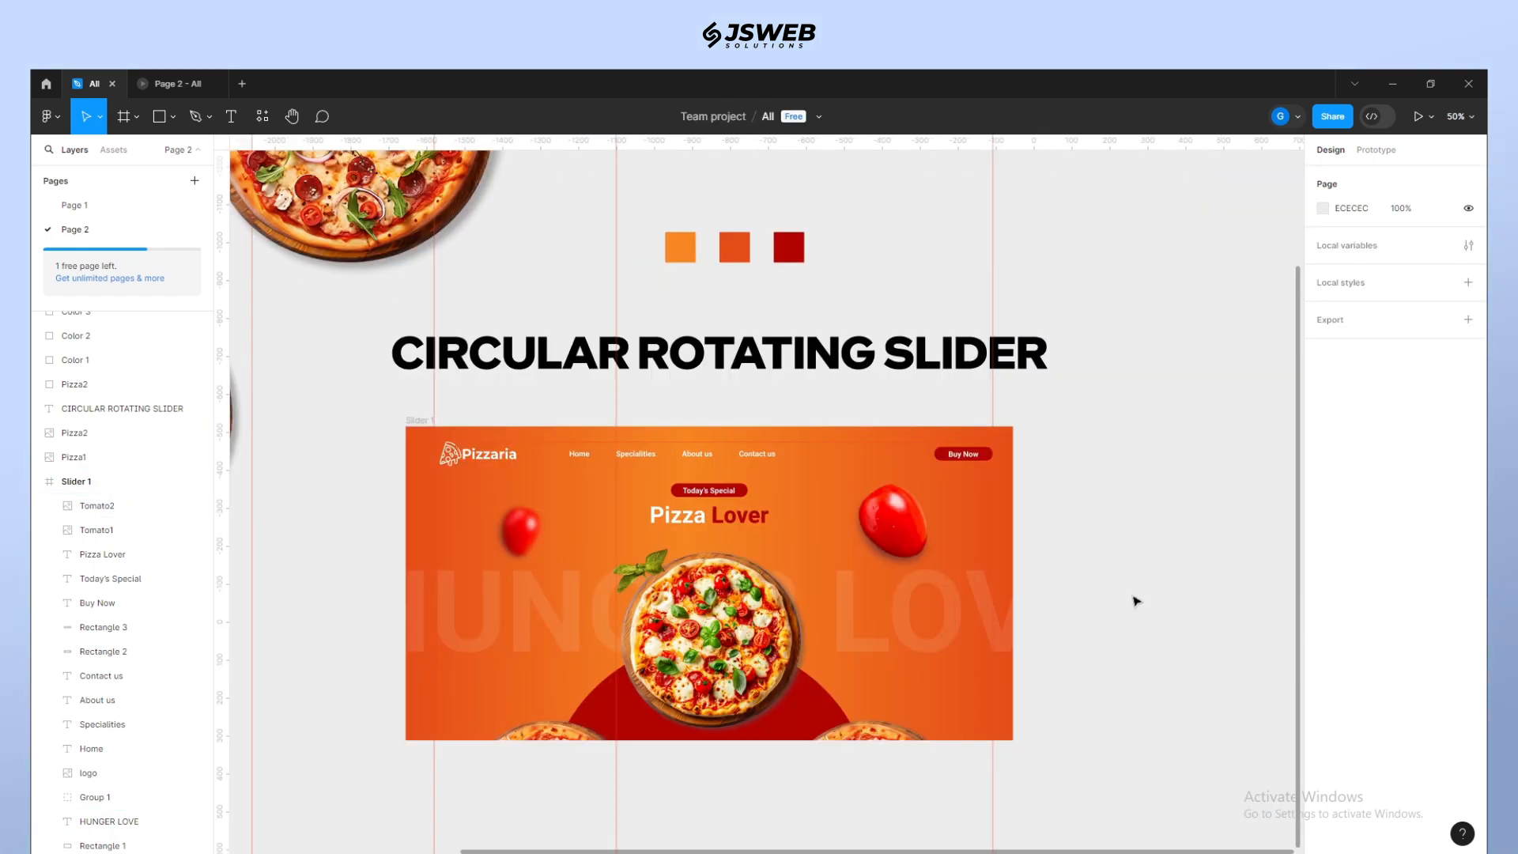
{"action": "left_click_drag", "start_coordinate": [1135, 600], "coordinate": [819, 571]}
{"action": "key", "text": "ctrl+minus"}
{"action": "key", "text": "ctrl+plus"}
{"action": "left_click_drag", "start_coordinate": [708, 543], "coordinate": [980, 559]}
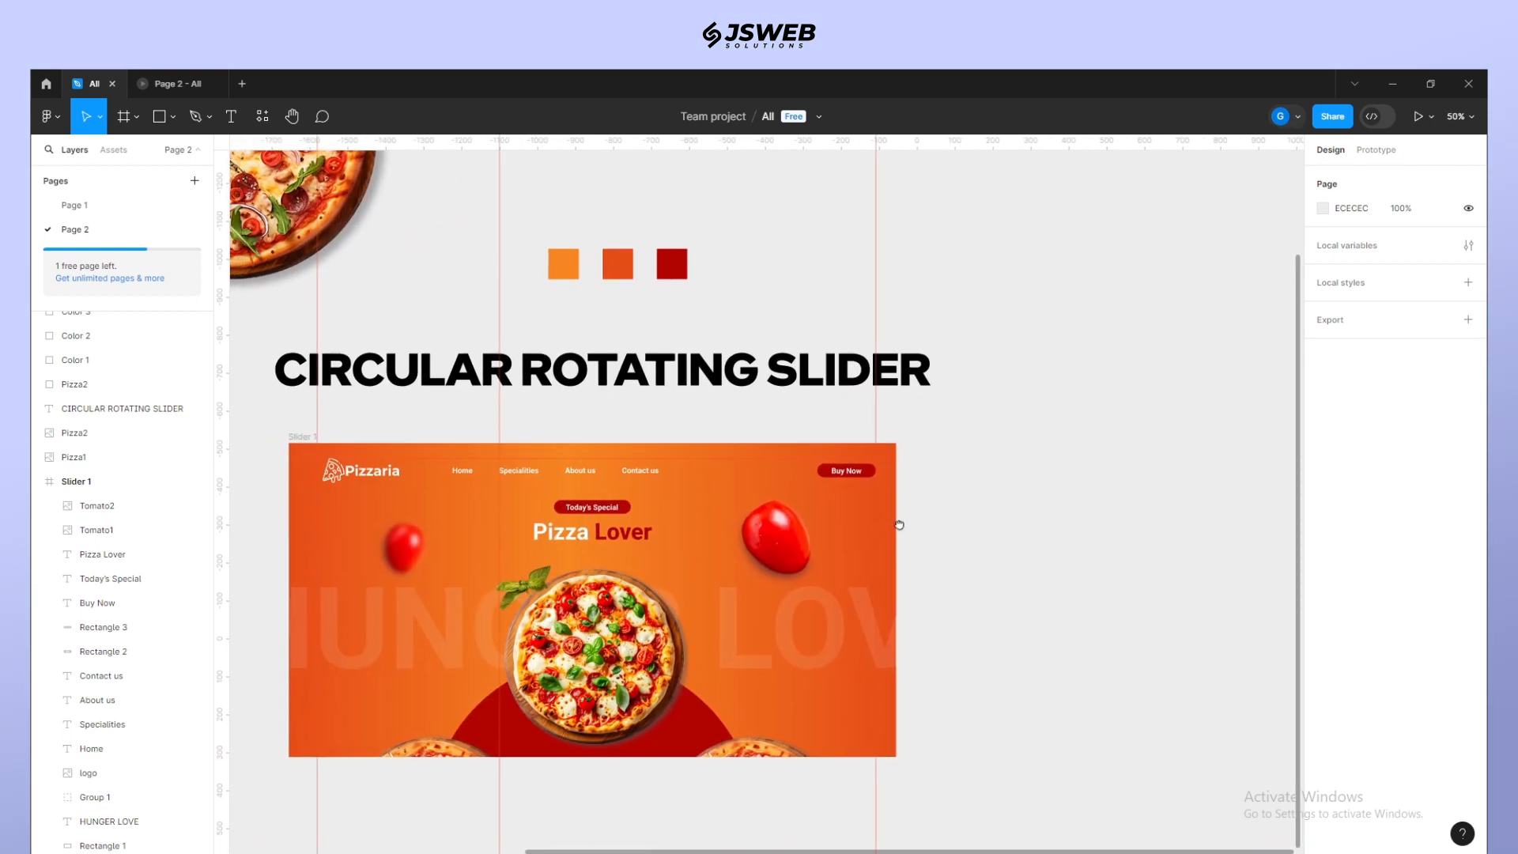
{"action": "left_click", "coordinate": [311, 440]}
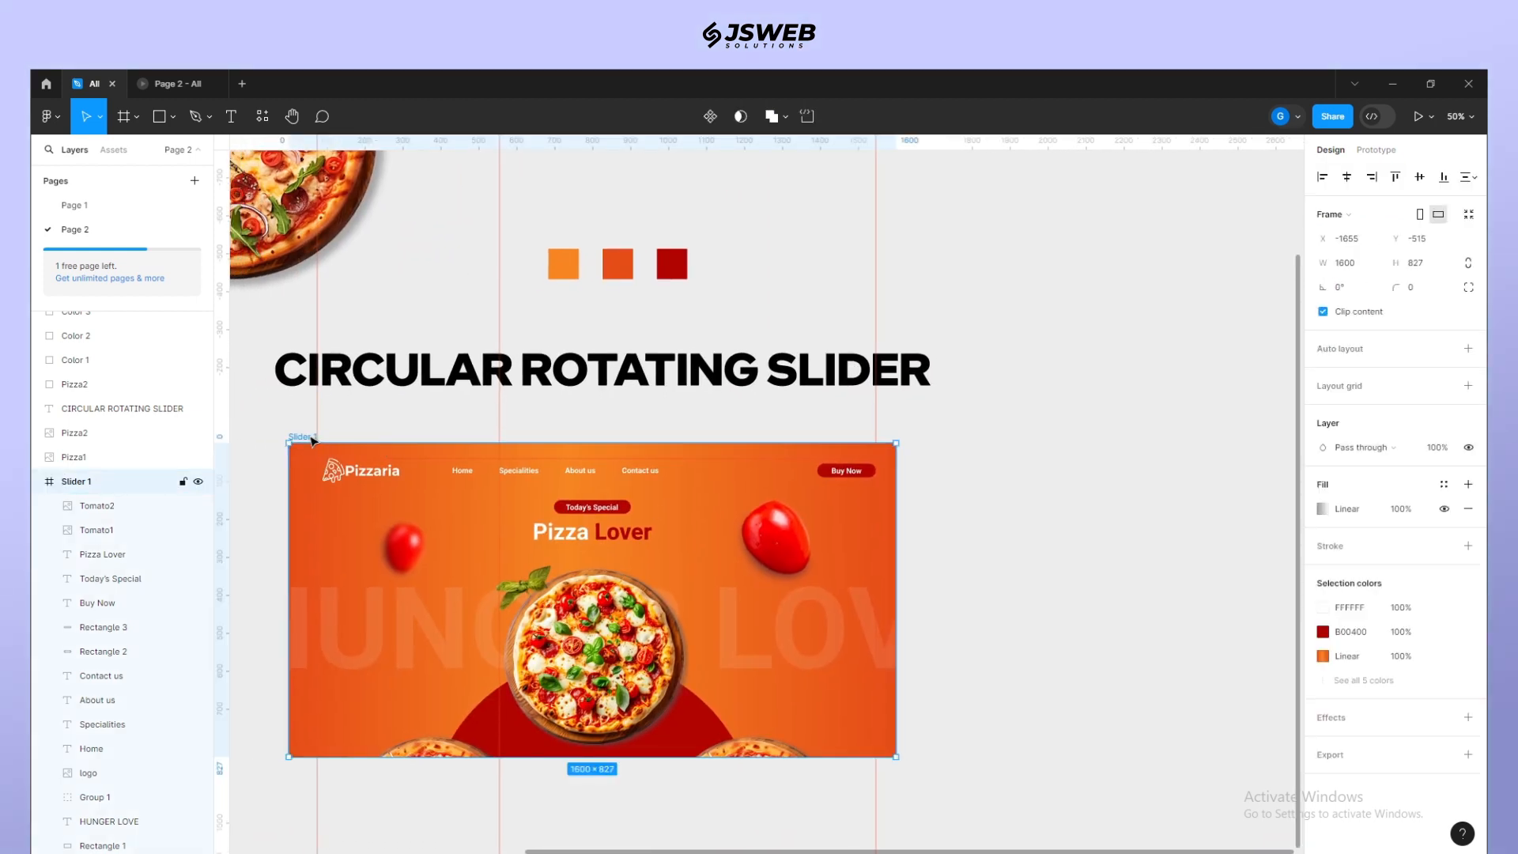
{"action": "key", "text": "ctrl+d"}
{"action": "scroll", "coordinate": [862, 597], "scroll_direction": "right", "scroll_amount": 6}
Step: Rotate the pizza wheel group in Slider 2 about a quarter turn clockwise to bring another pizza to the front
{"action": "left_click", "coordinate": [812, 627]}
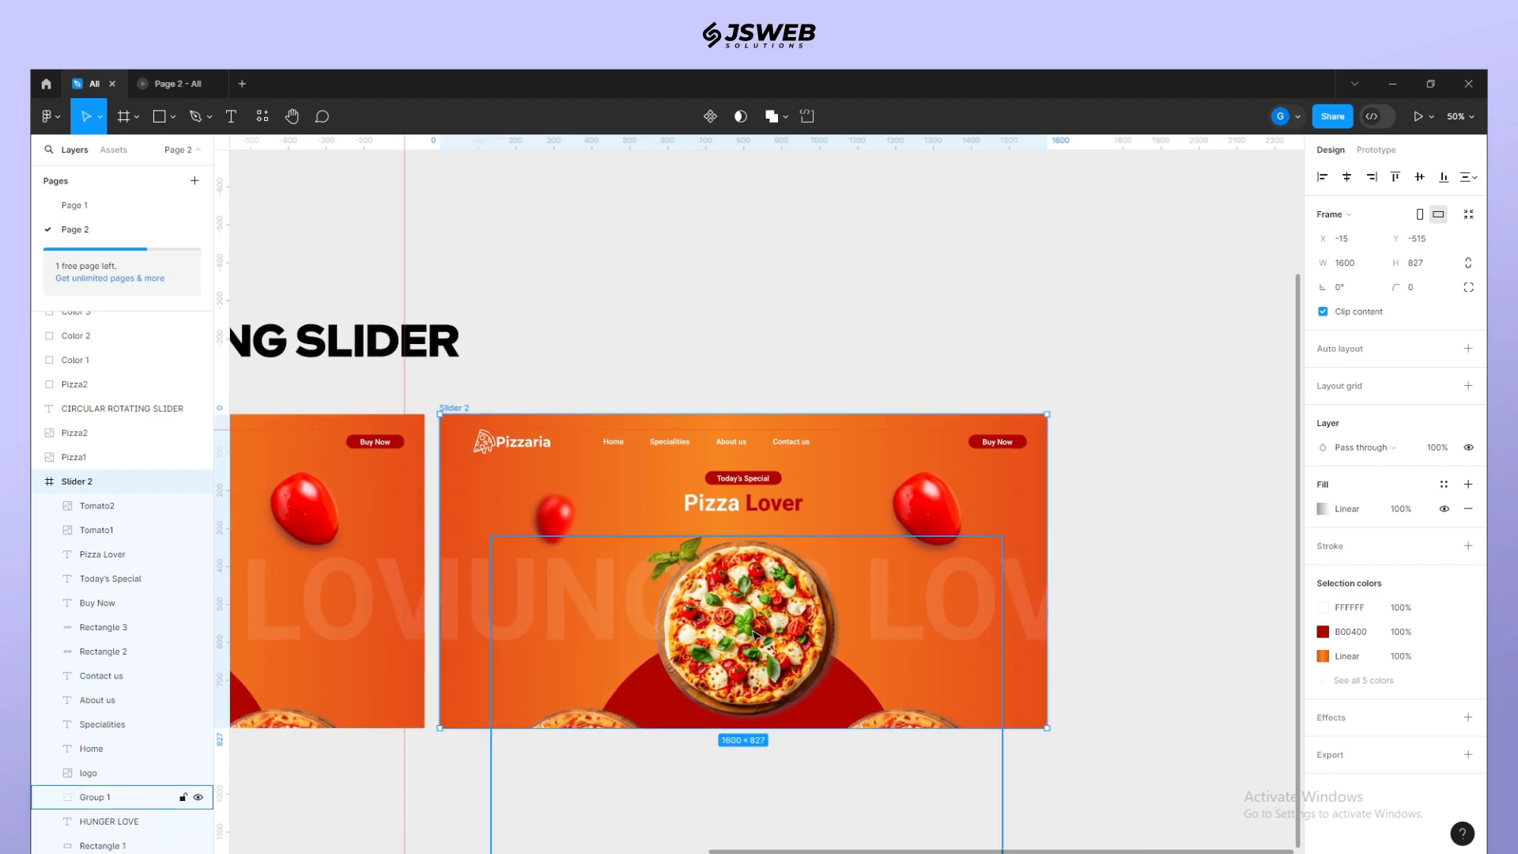
{"action": "key", "text": "ctrl+minus"}
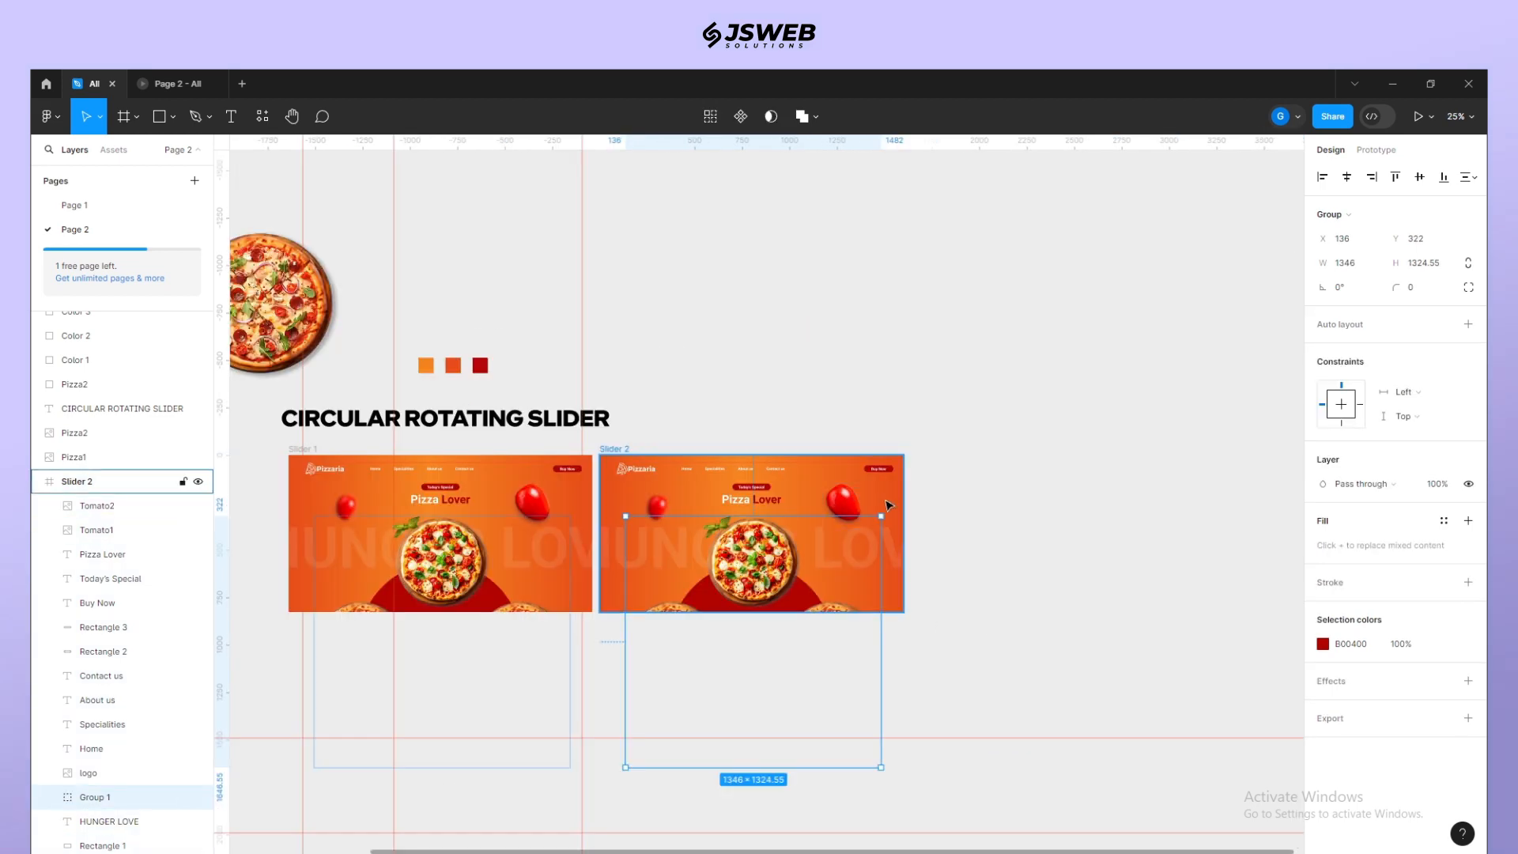
{"action": "left_click_drag", "start_coordinate": [893, 510], "coordinate": [898, 772]}
{"action": "left_click", "coordinate": [985, 702]}
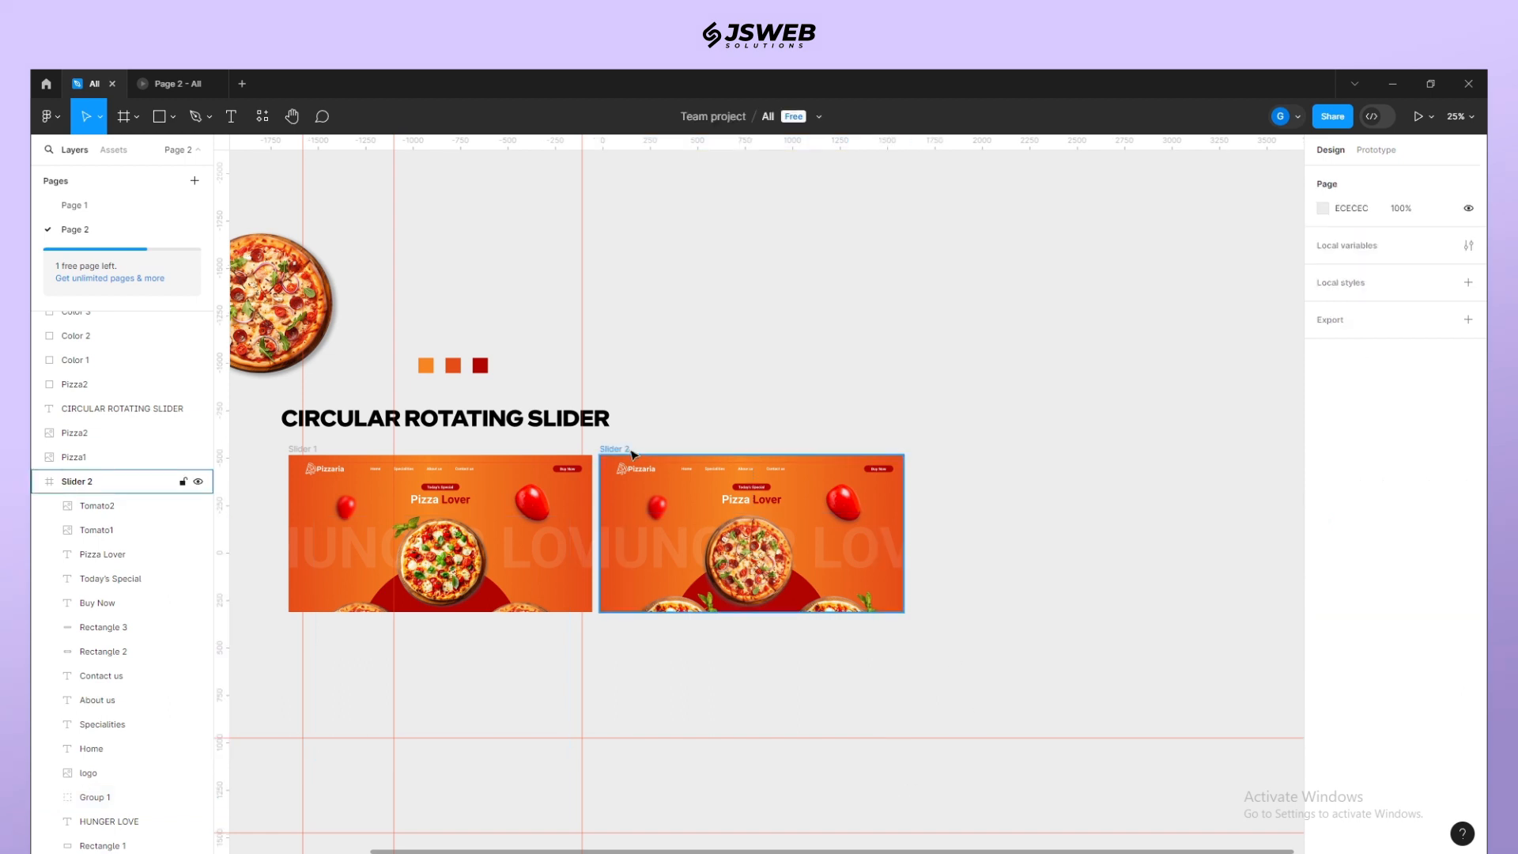
Step: Duplicate the Slider 2 frame and rotate the copy's pizza wheel group to 90°
{"action": "left_click", "coordinate": [632, 454]}
{"action": "key", "text": "ctrl+d"}
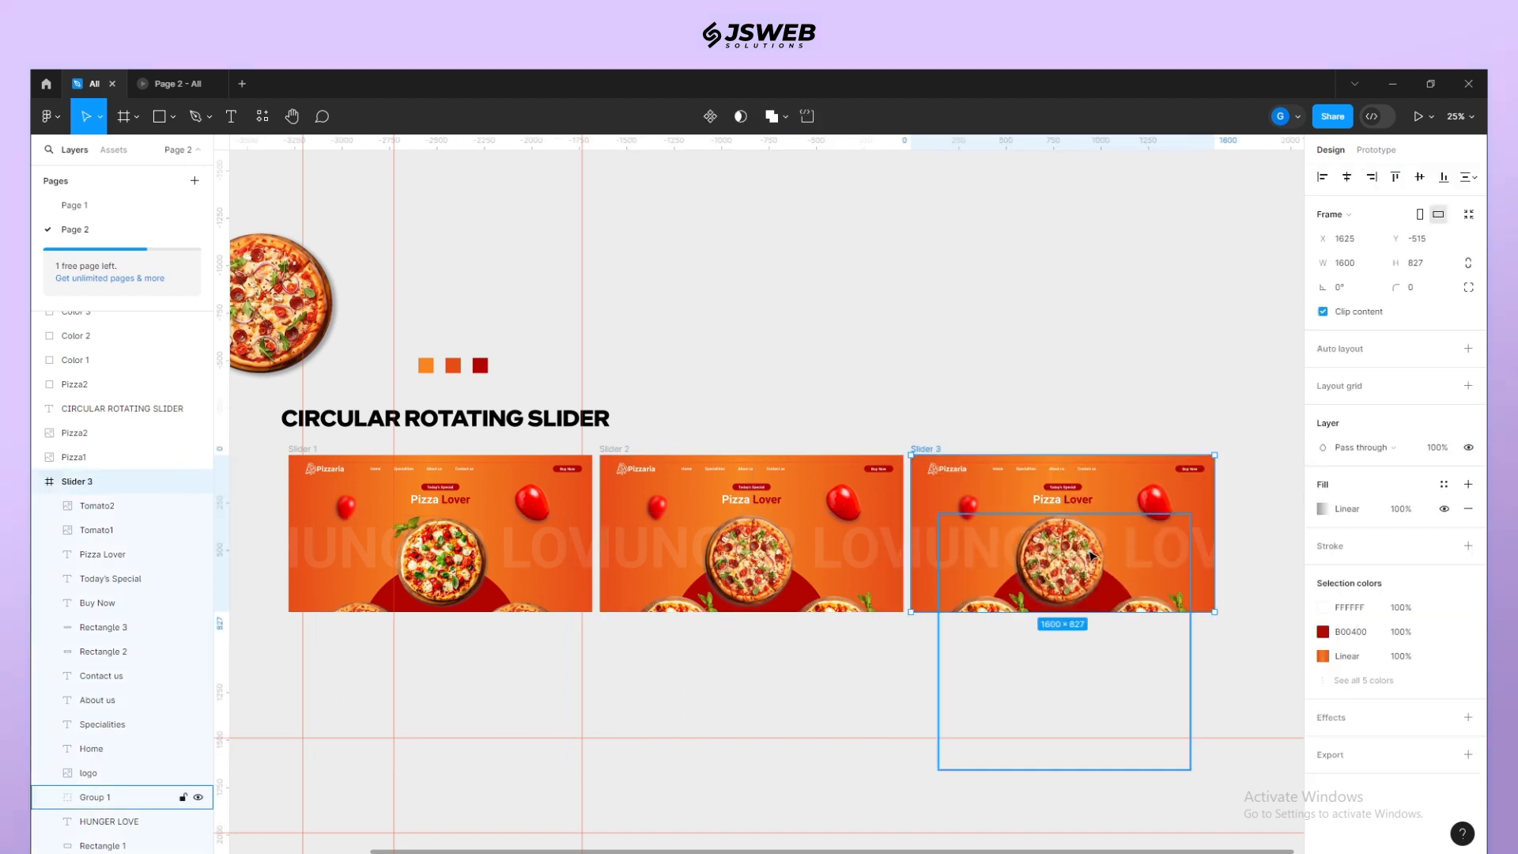
{"action": "left_click", "coordinate": [93, 797]}
{"action": "left_click_drag", "start_coordinate": [1199, 509], "coordinate": [972, 728]}
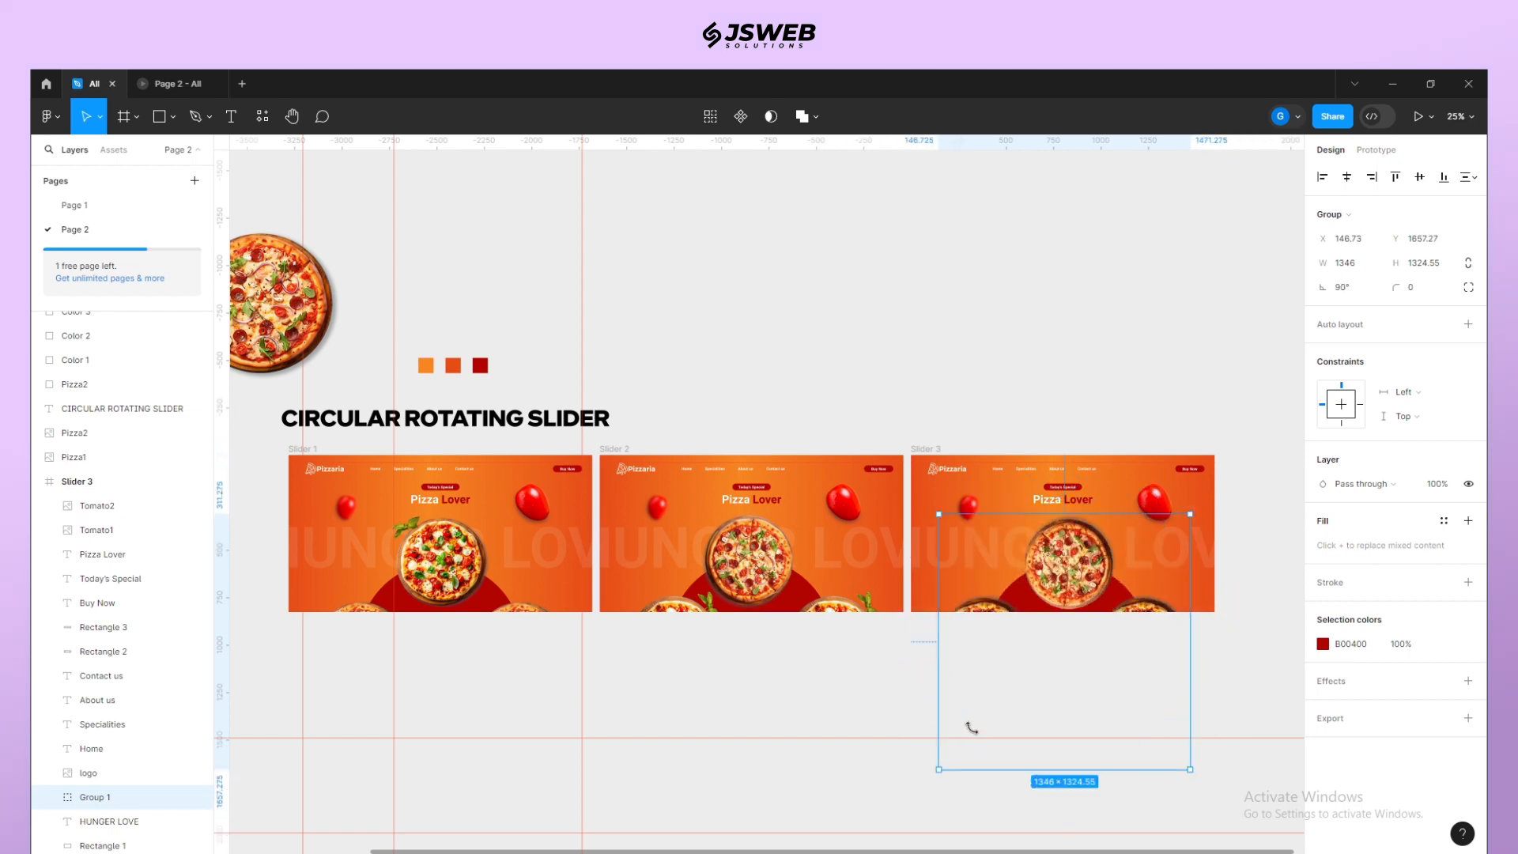
{"action": "left_click", "coordinate": [773, 703]}
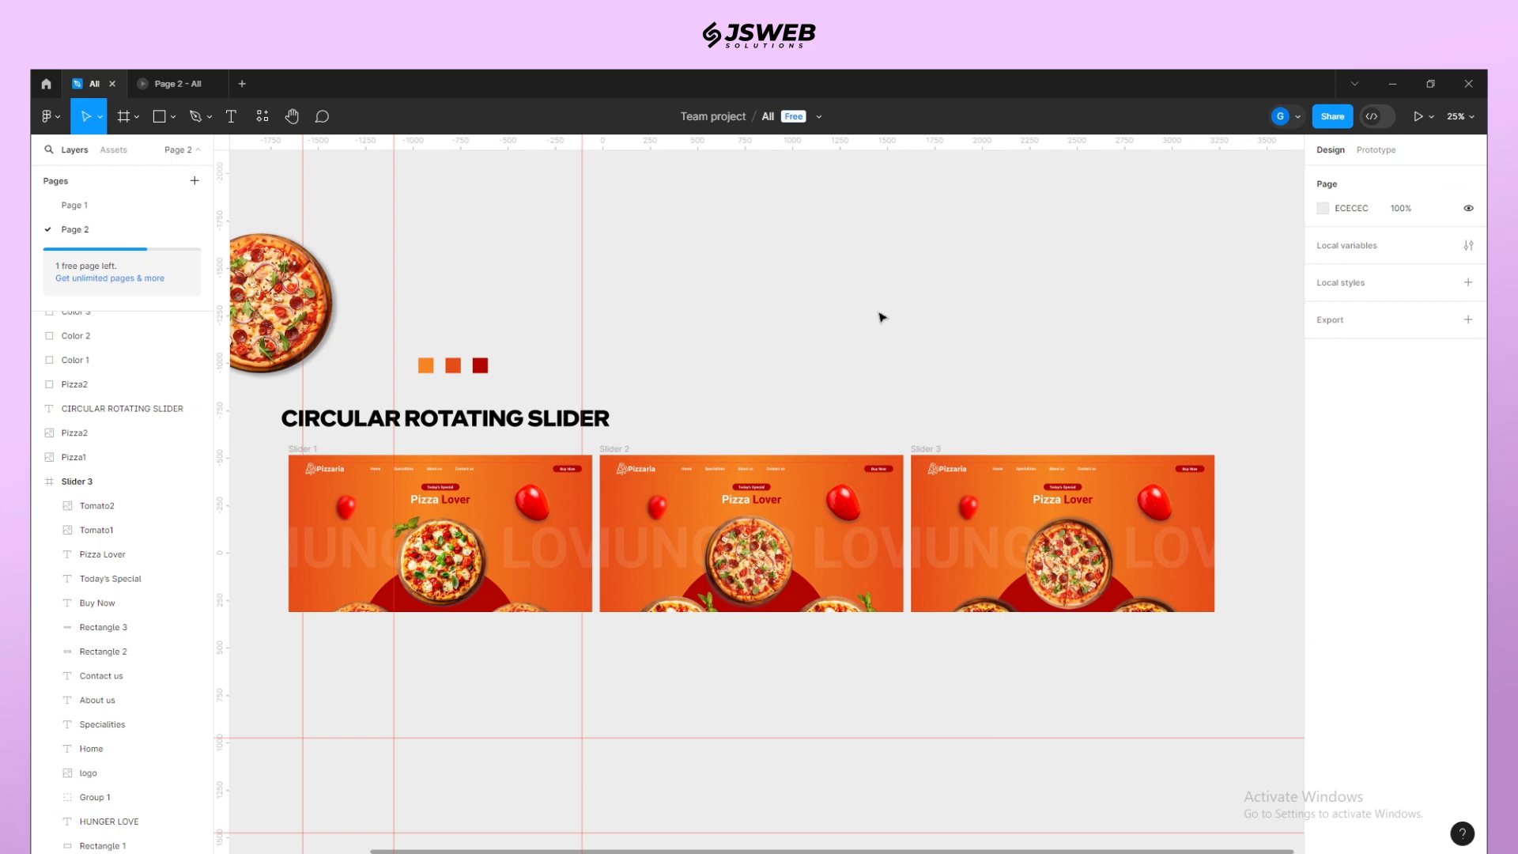
Step: Connect Slider 1 to Slider 2 with an on-click prototype interaction that uses Smart animate
{"action": "left_click_drag", "start_coordinate": [672, 339], "coordinate": [714, 410]}
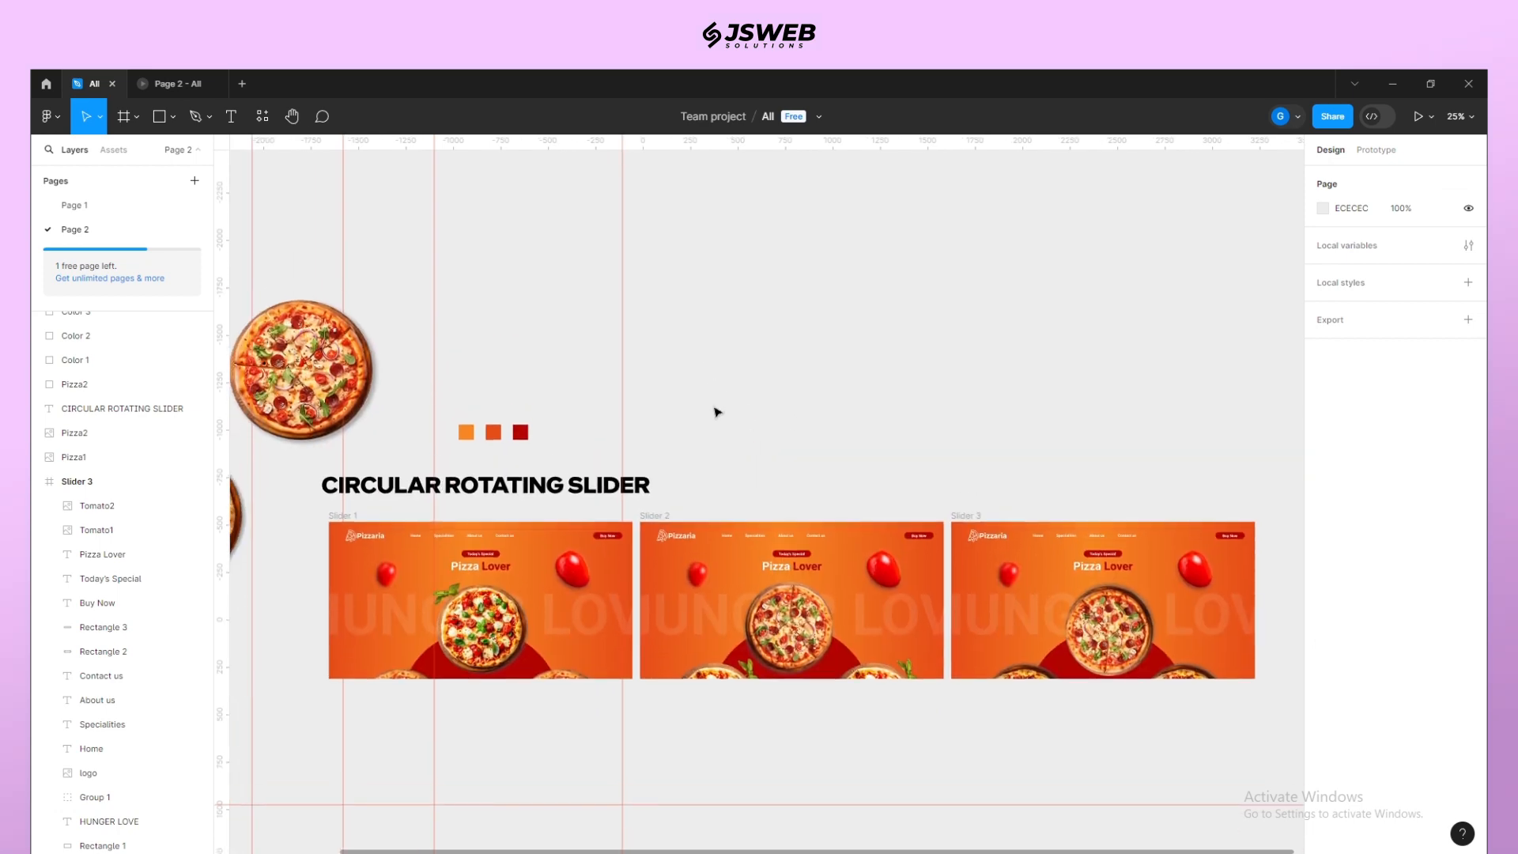
{"action": "left_click", "coordinate": [338, 518]}
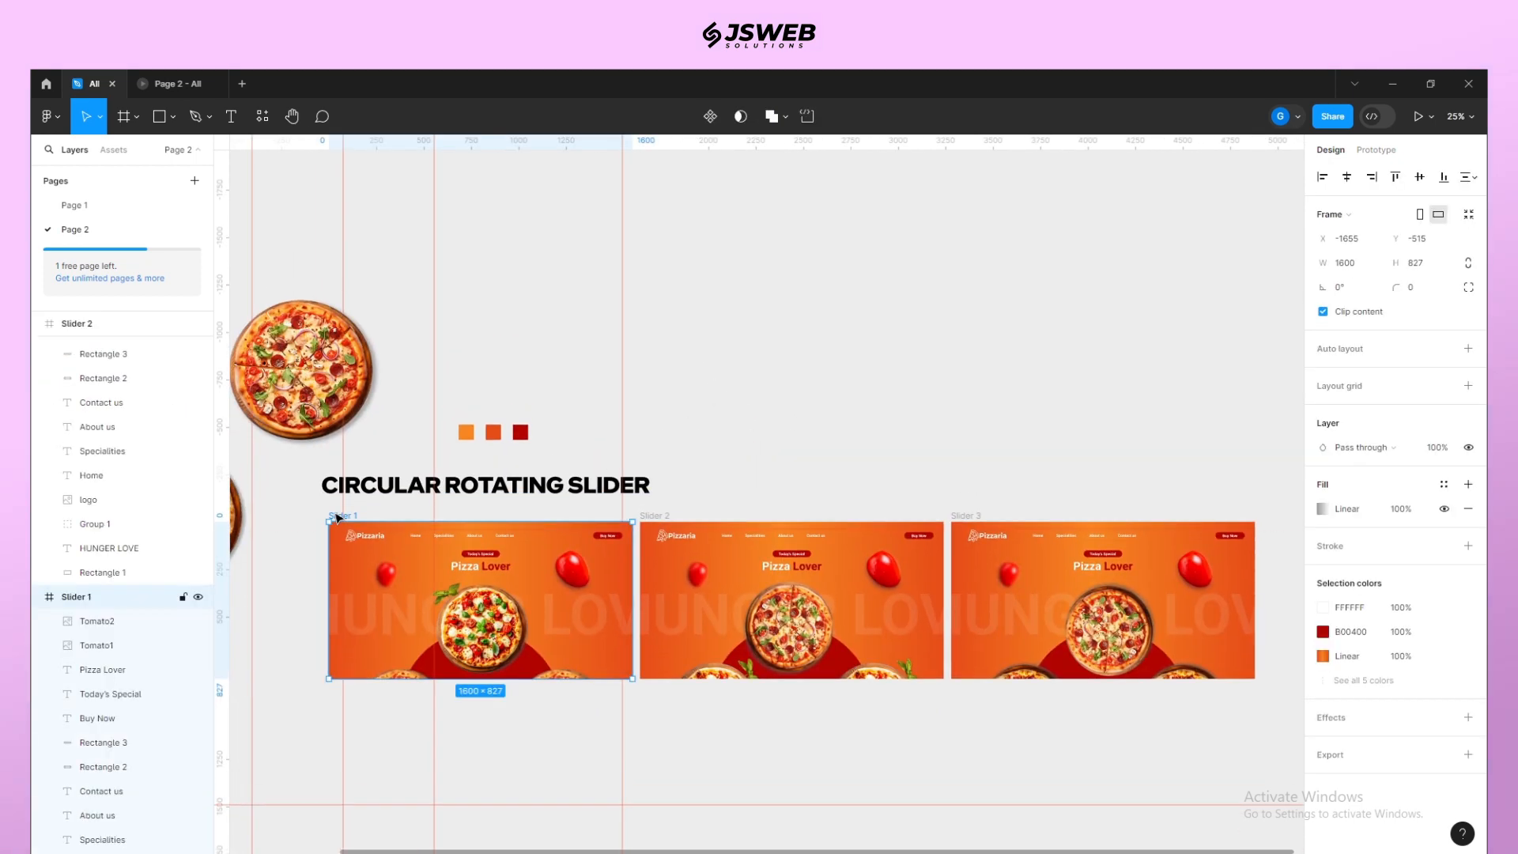
{"action": "left_click", "coordinate": [1376, 150]}
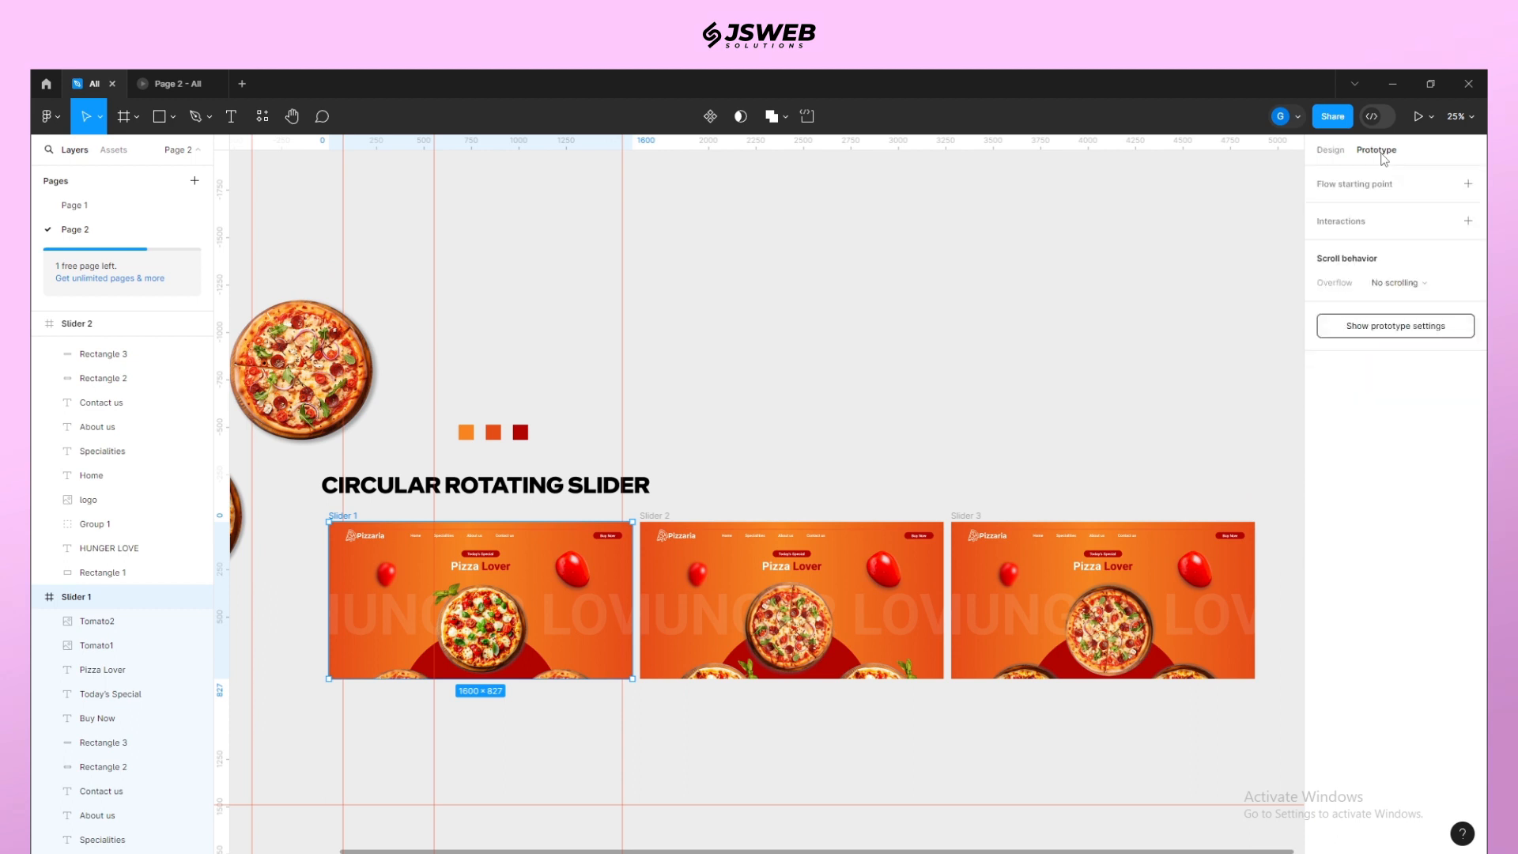
{"action": "left_click_drag", "start_coordinate": [329, 602], "coordinate": [672, 613]}
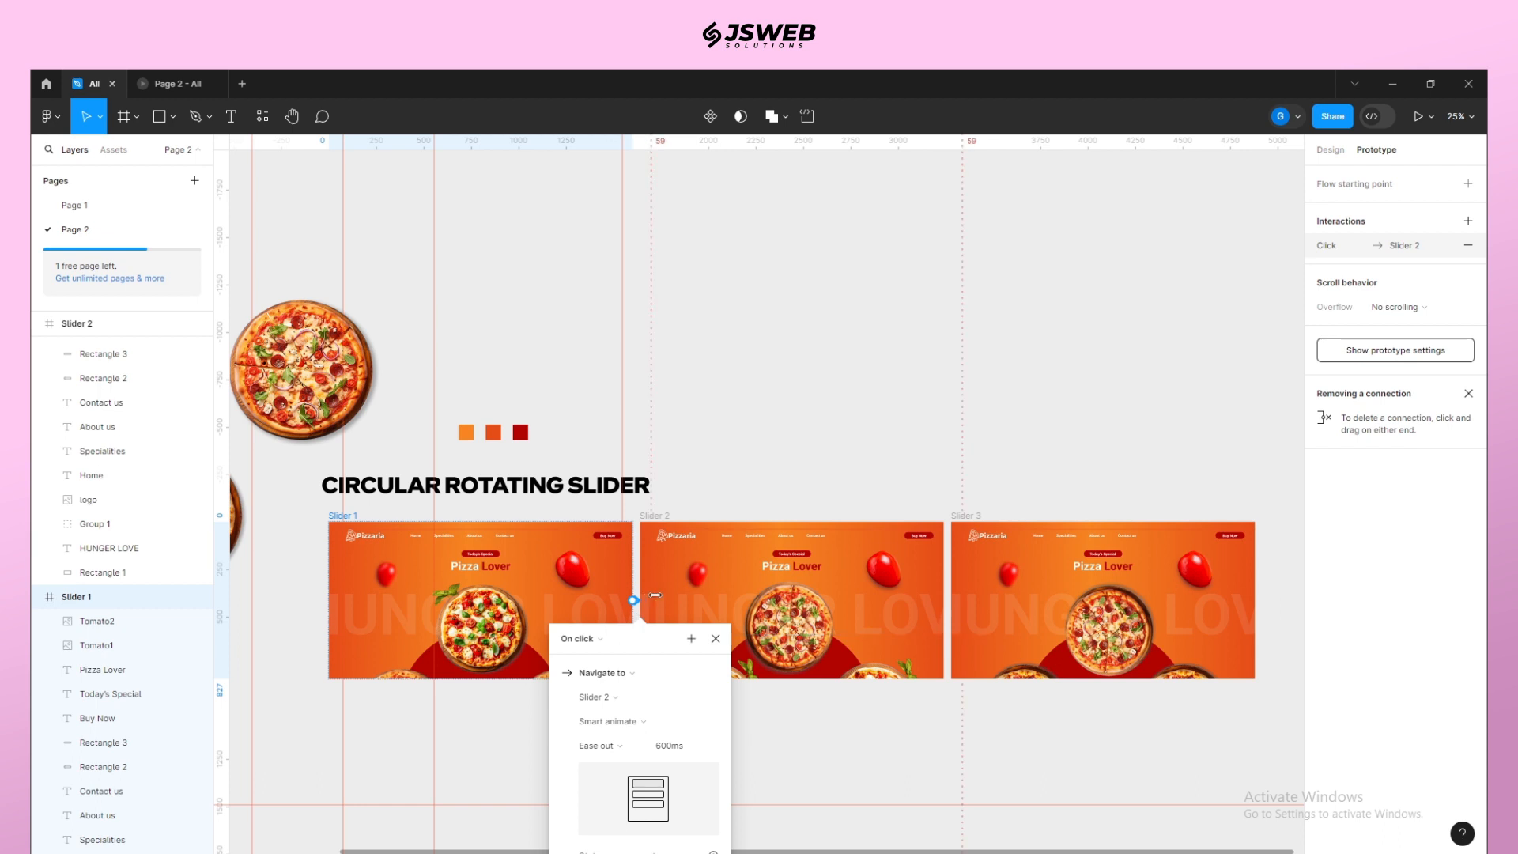
{"action": "left_click", "coordinate": [625, 699]}
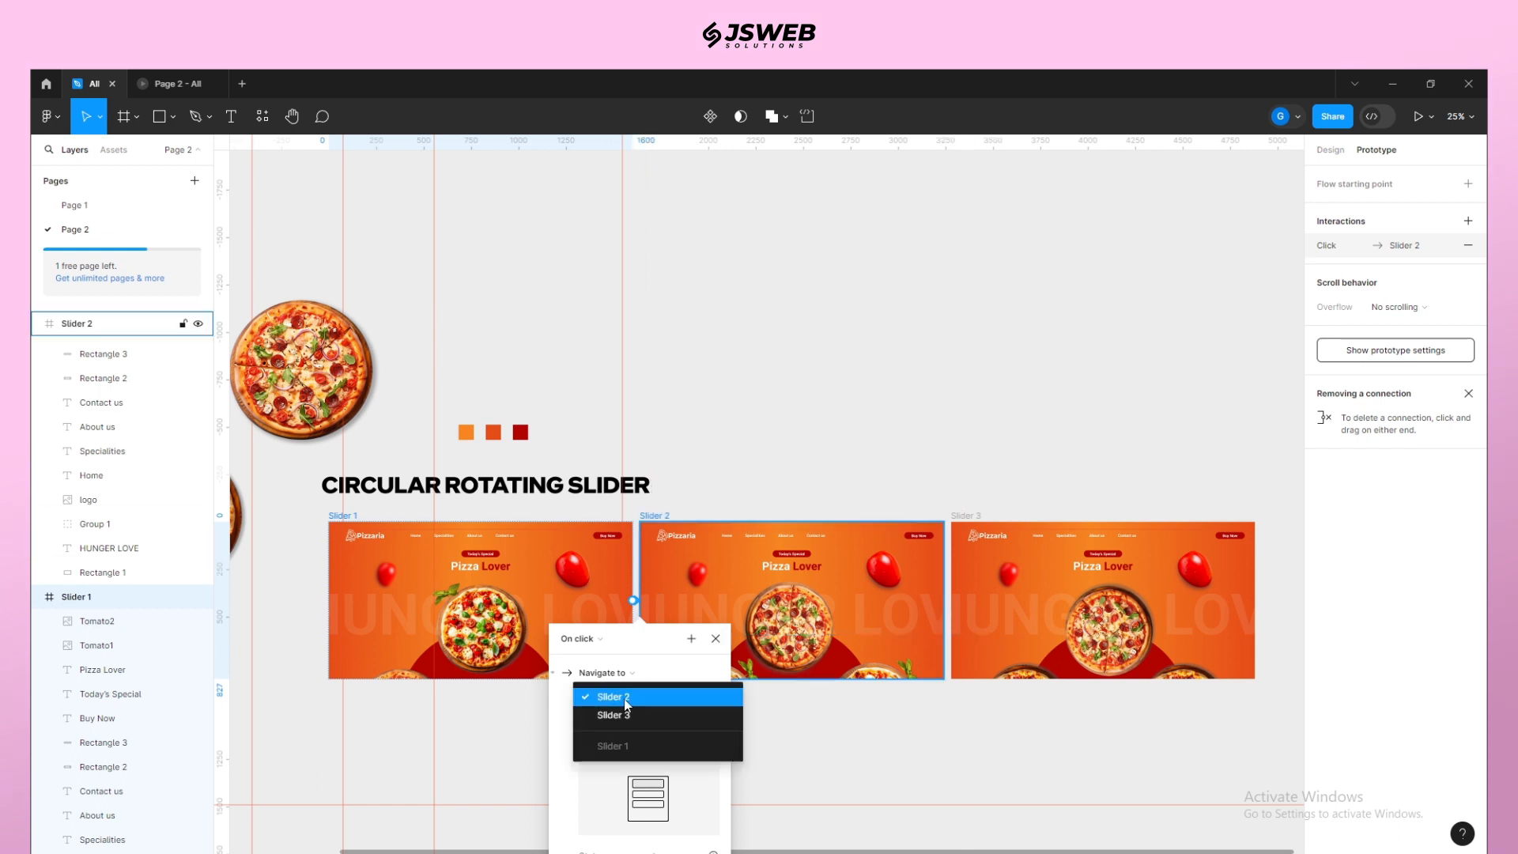
{"action": "left_click", "coordinate": [625, 699]}
{"action": "left_click", "coordinate": [607, 721]}
{"action": "left_click", "coordinate": [612, 719]}
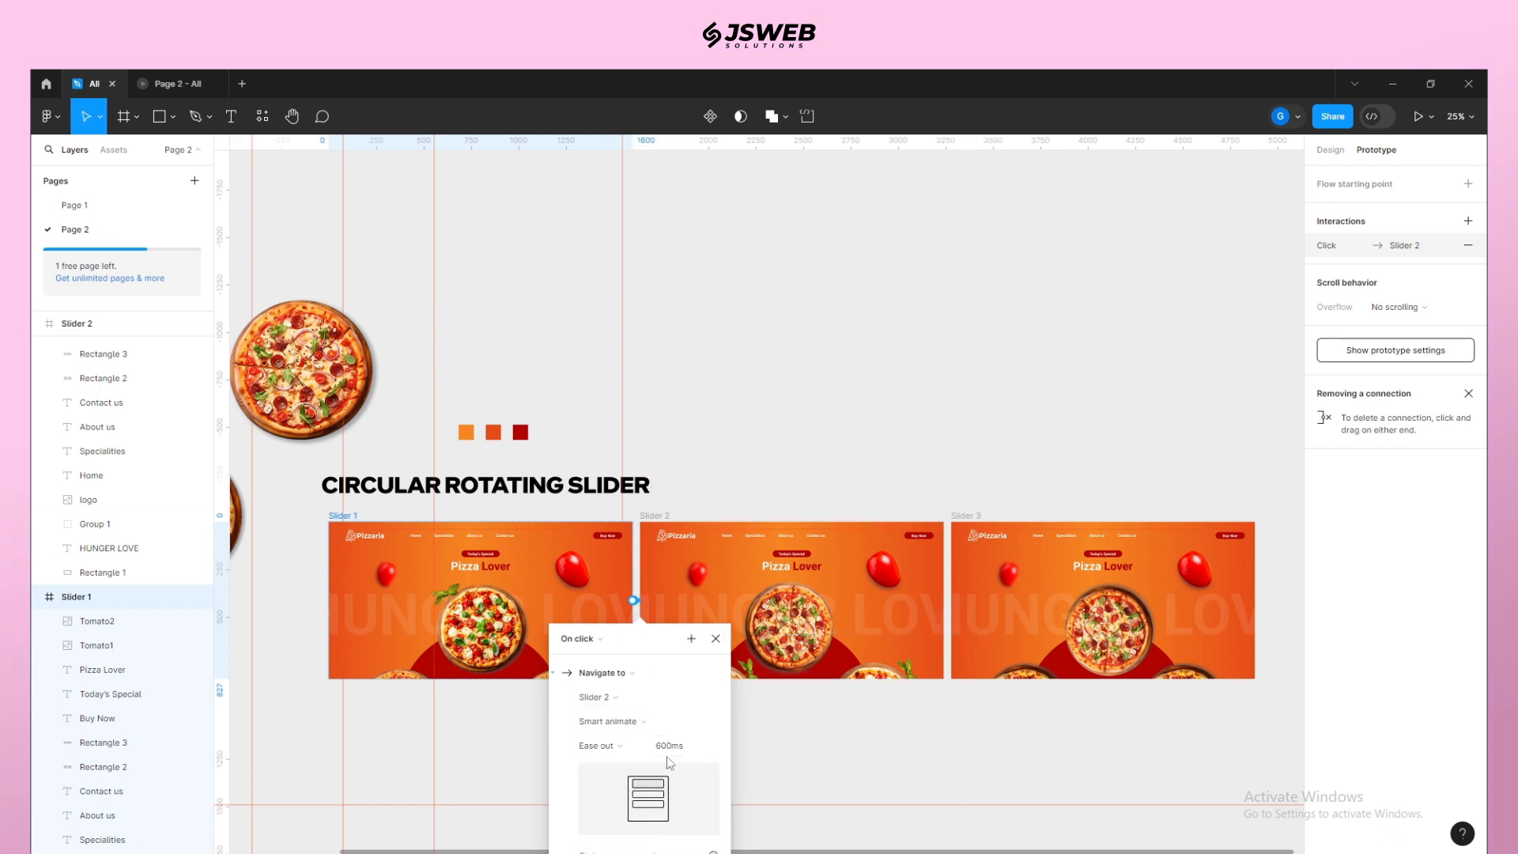
Step: Set the Slider 1 to Slider 2 transition duration to 700 ms, keeping the Smart animate effect
{"action": "left_click", "coordinate": [669, 747]}
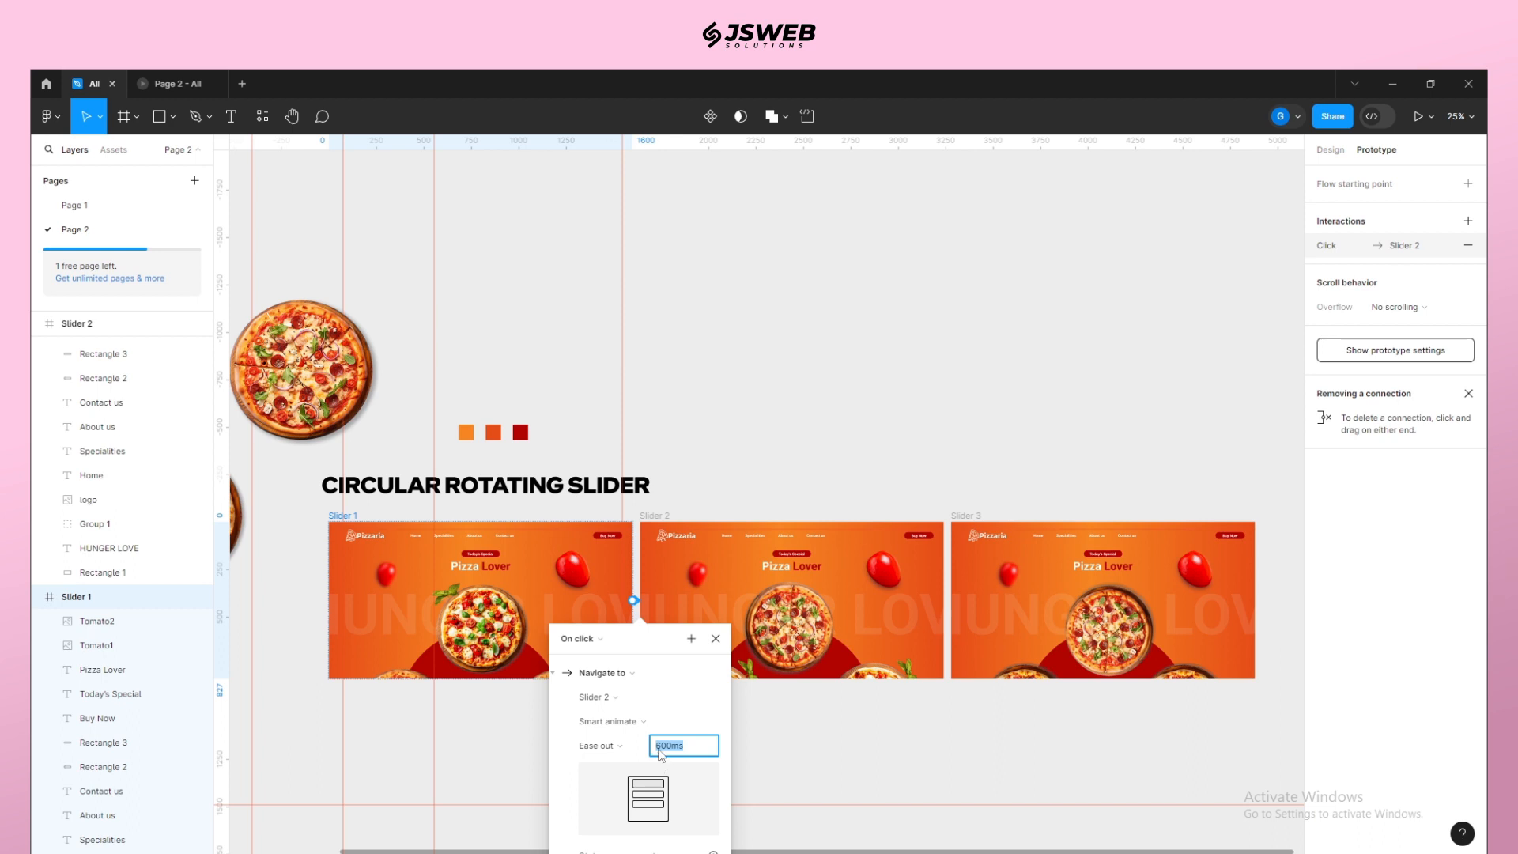
{"action": "left_click", "coordinate": [660, 722]}
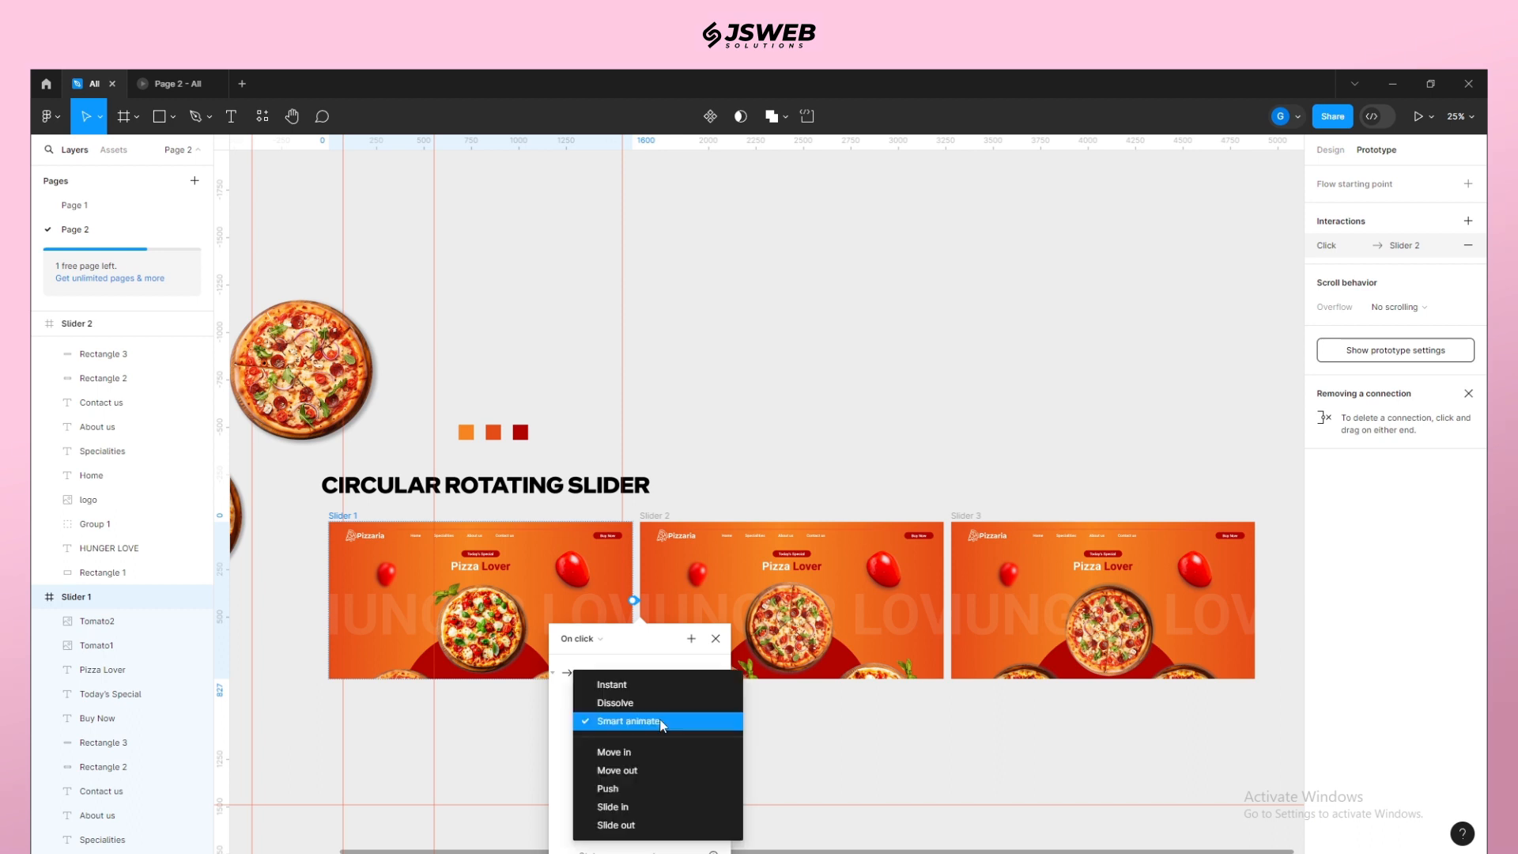
{"action": "left_click", "coordinate": [656, 661]}
{"action": "scroll", "coordinate": [661, 717], "scroll_direction": "down", "scroll_amount": 1}
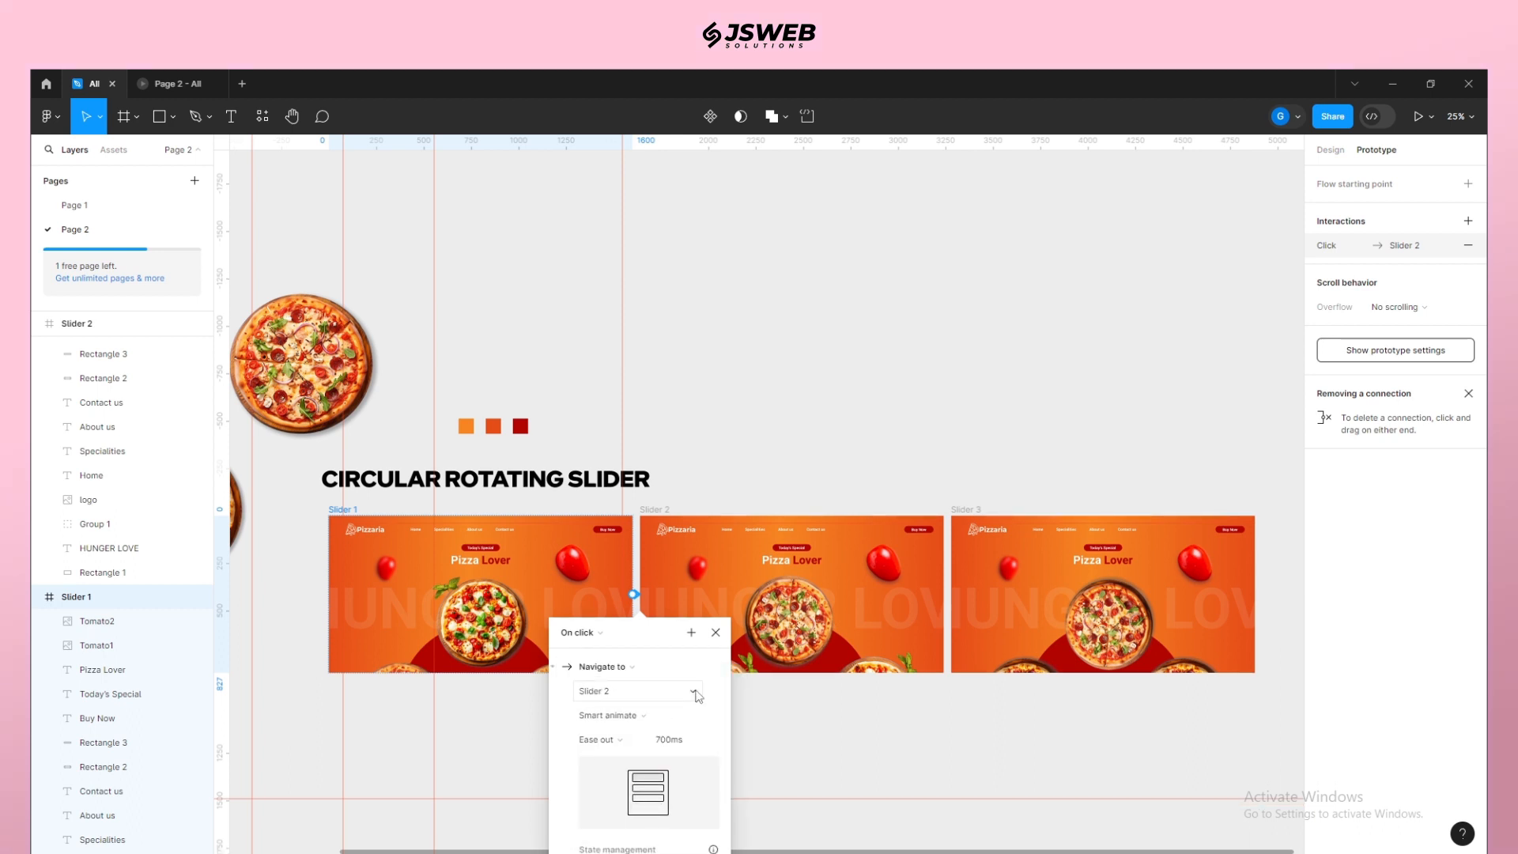
{"action": "left_click", "coordinate": [716, 639]}
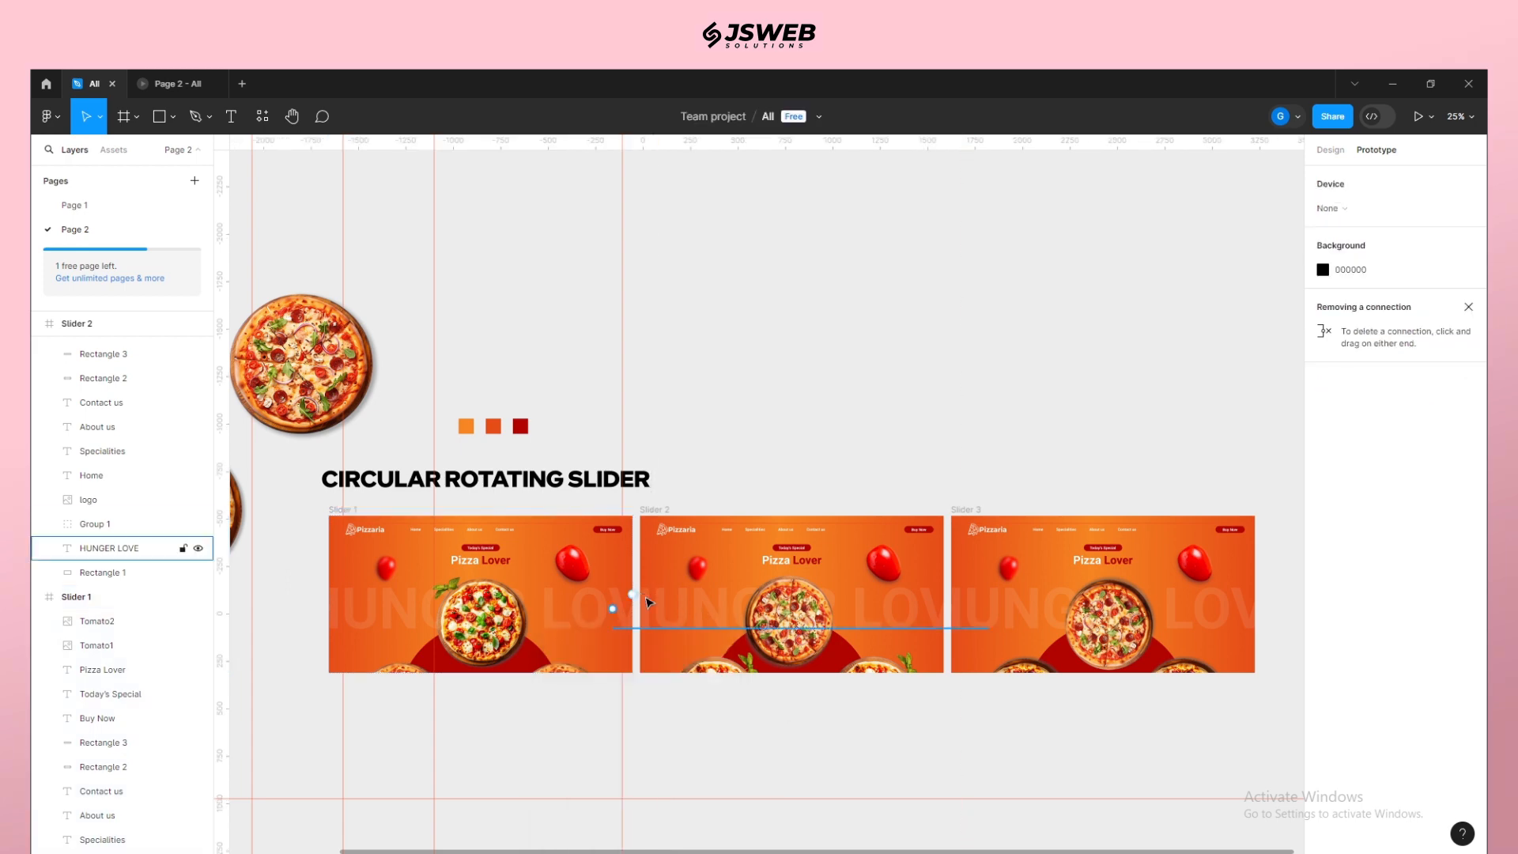
Step: Connect Slider 2 to Slider 3 with an on-click Smart animate interaction of 700 ms
{"action": "key", "text": "ctrl+plus"}
{"action": "left_click_drag", "start_coordinate": [647, 603], "coordinate": [504, 489]}
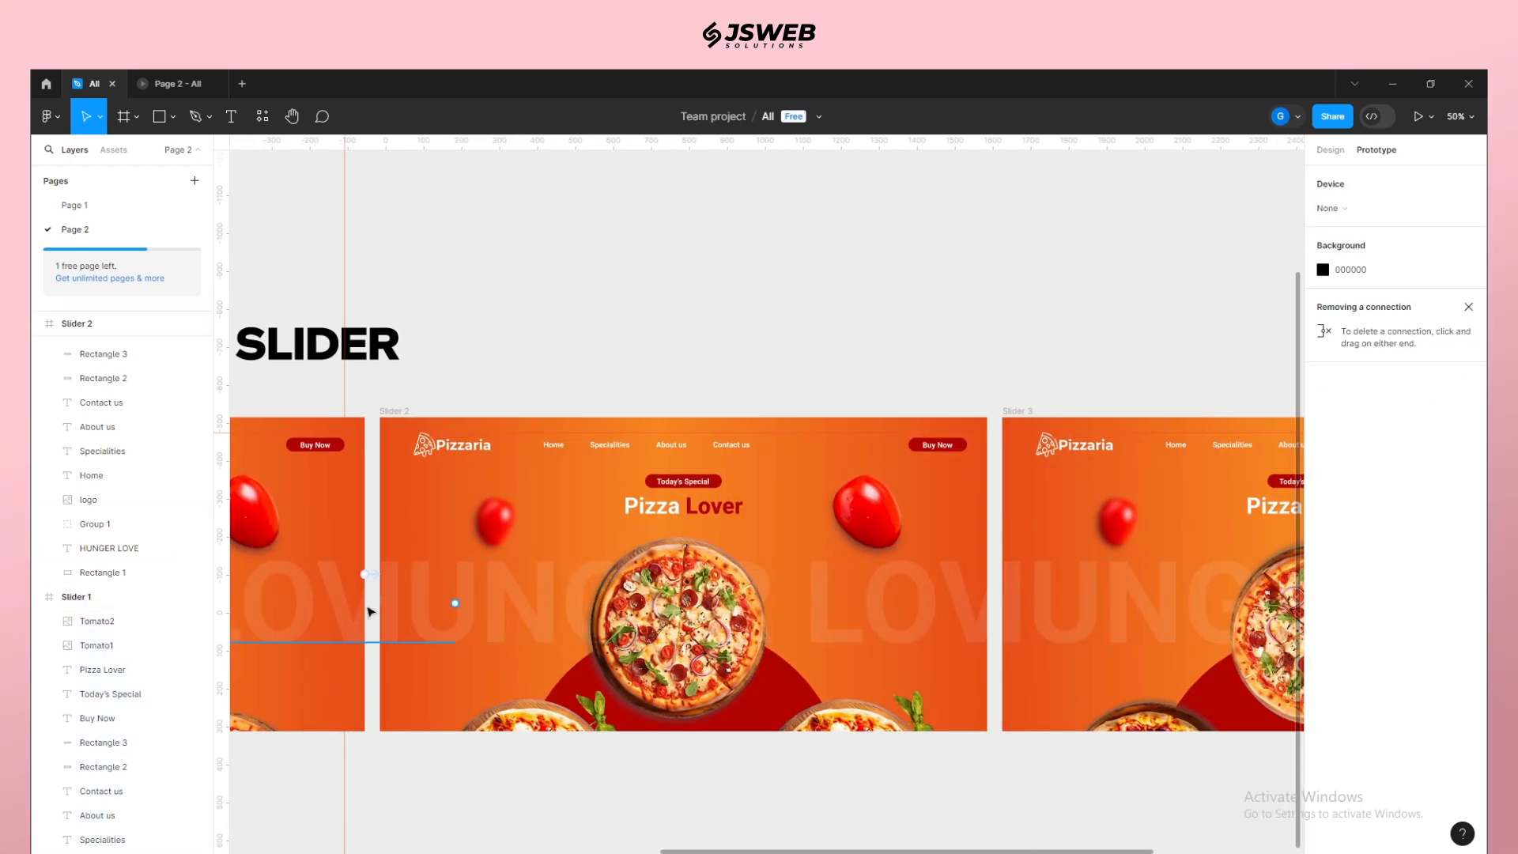
{"action": "left_click", "coordinate": [397, 591]}
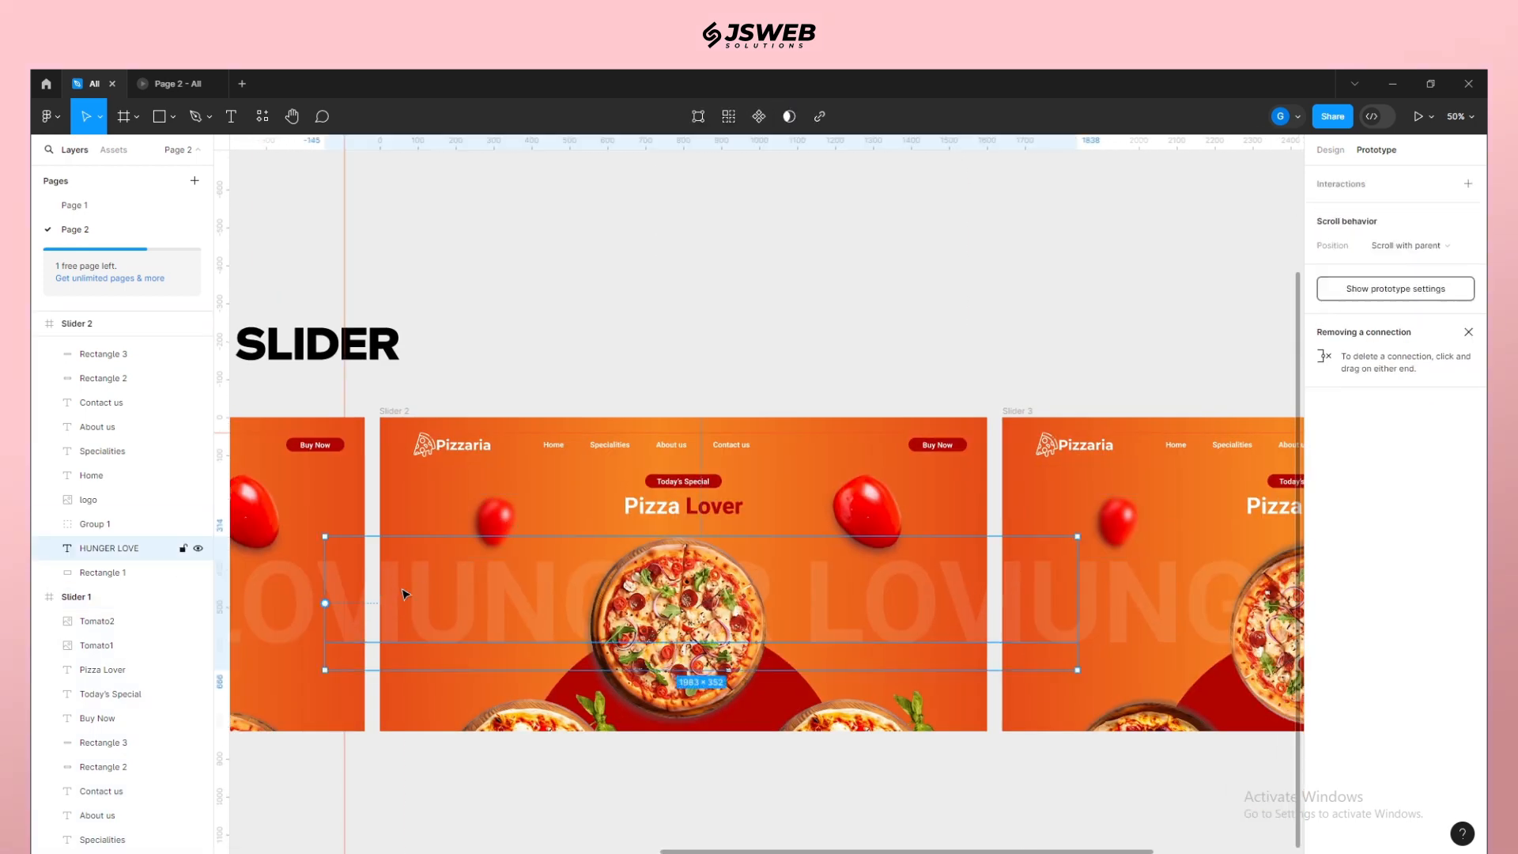
{"action": "left_click", "coordinate": [402, 413]}
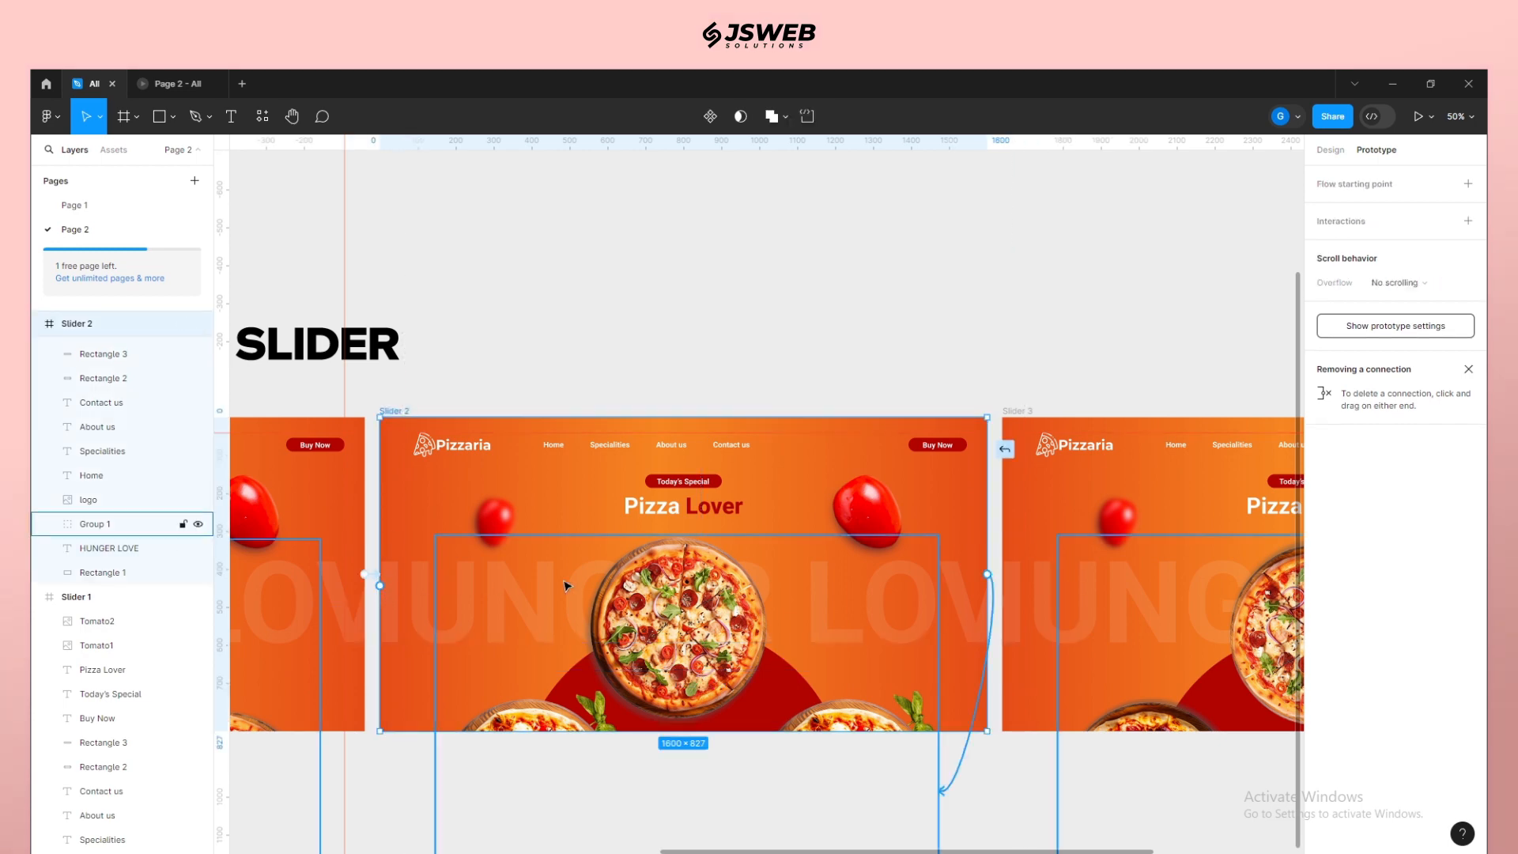
{"action": "left_click_drag", "start_coordinate": [987, 574], "coordinate": [1020, 577]}
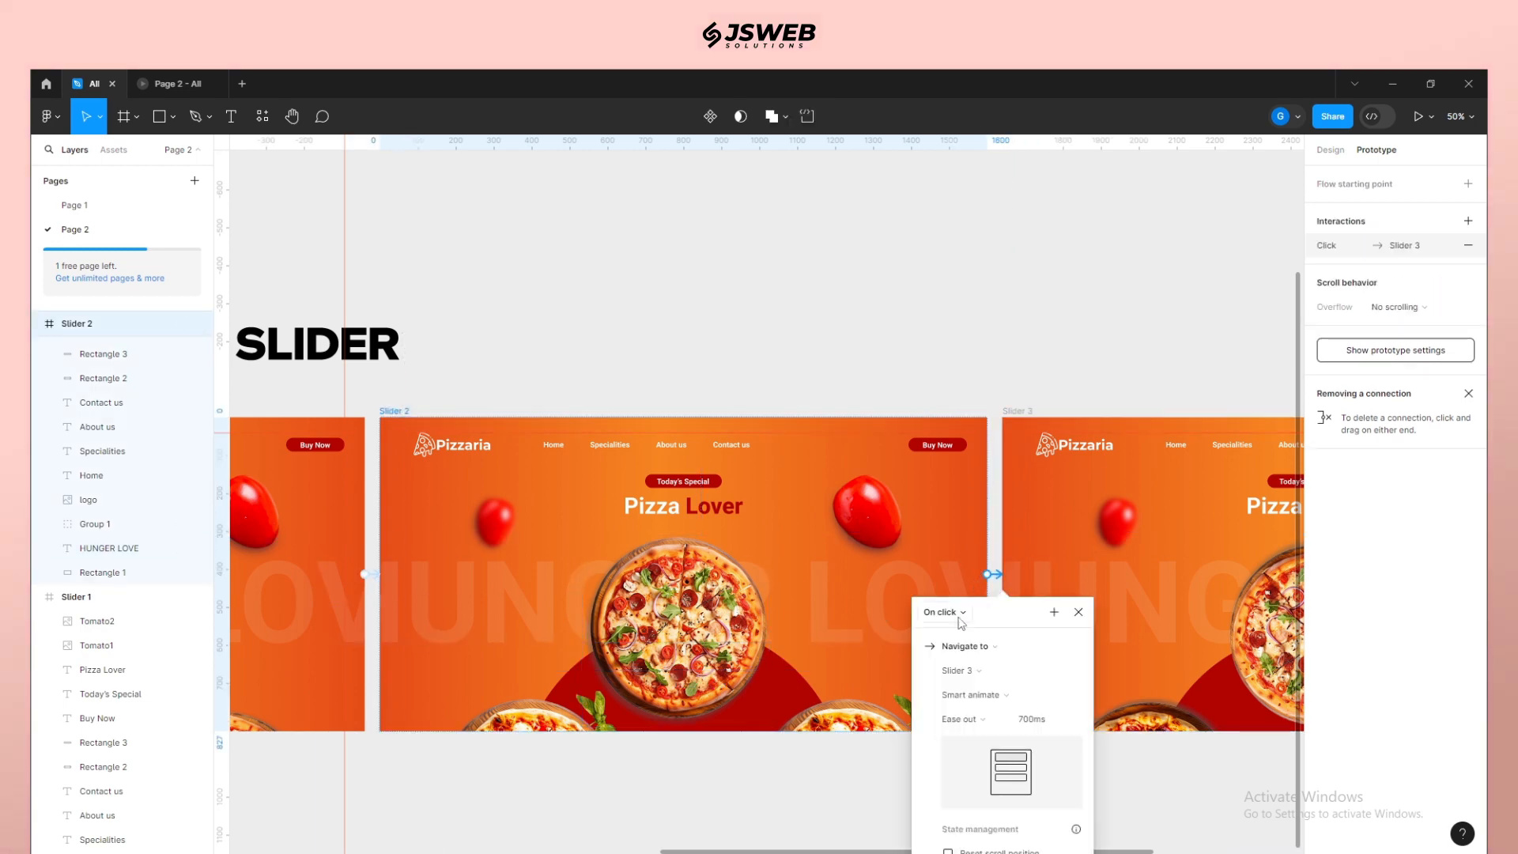
{"action": "left_click", "coordinate": [729, 785]}
Step: Connect Slider 3 back to Slider 1 with an on-click Smart animate interaction of 700 ms
{"action": "scroll", "coordinate": [796, 769], "scroll_direction": "left", "scroll_amount": 5}
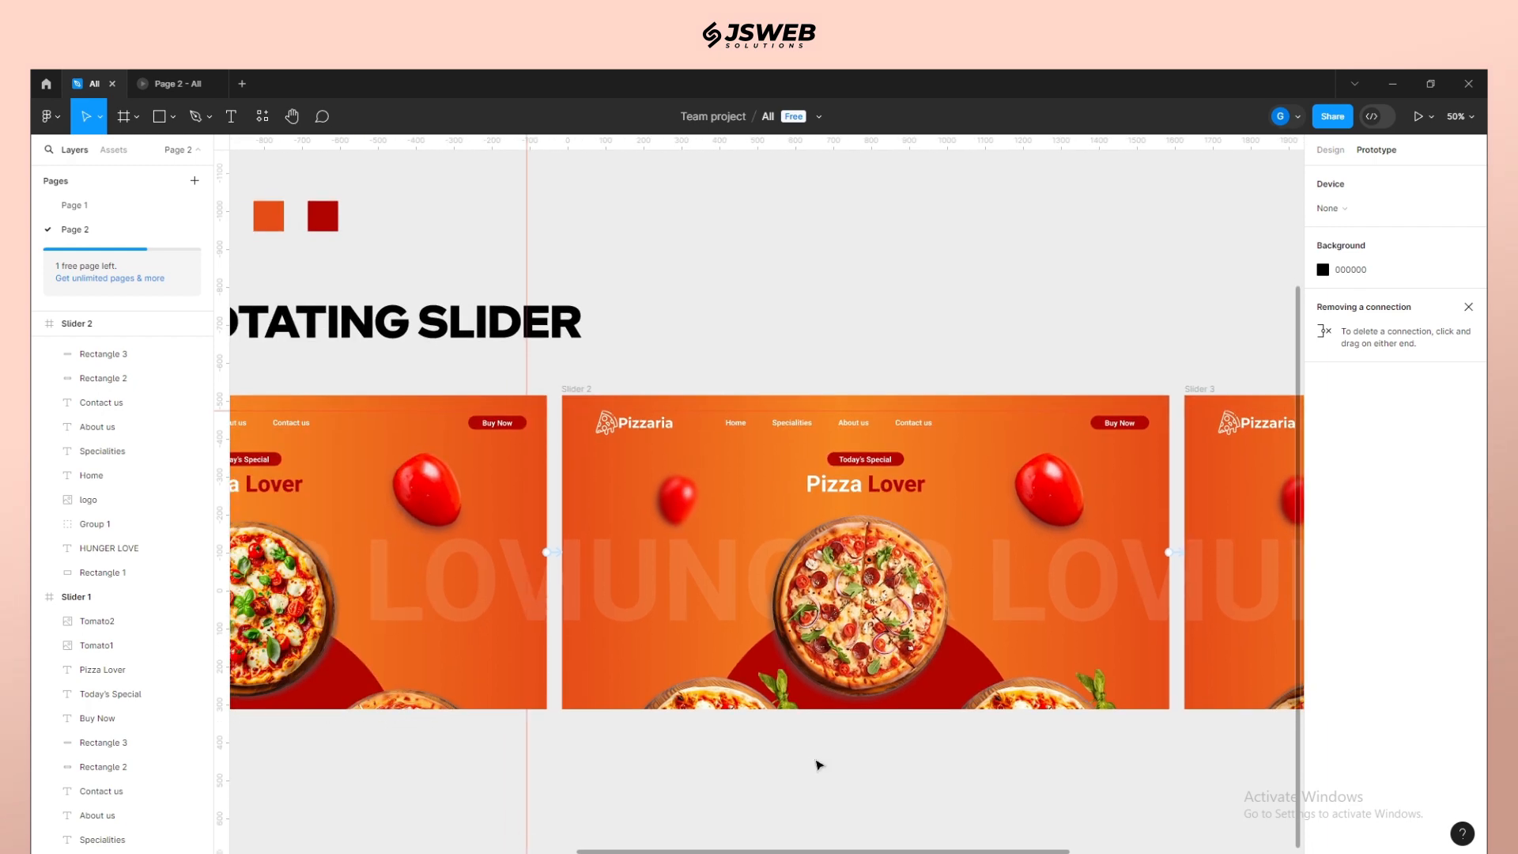
{"action": "scroll", "coordinate": [819, 764], "scroll_direction": "down", "scroll_amount": 5}
{"action": "left_click", "coordinate": [988, 440]}
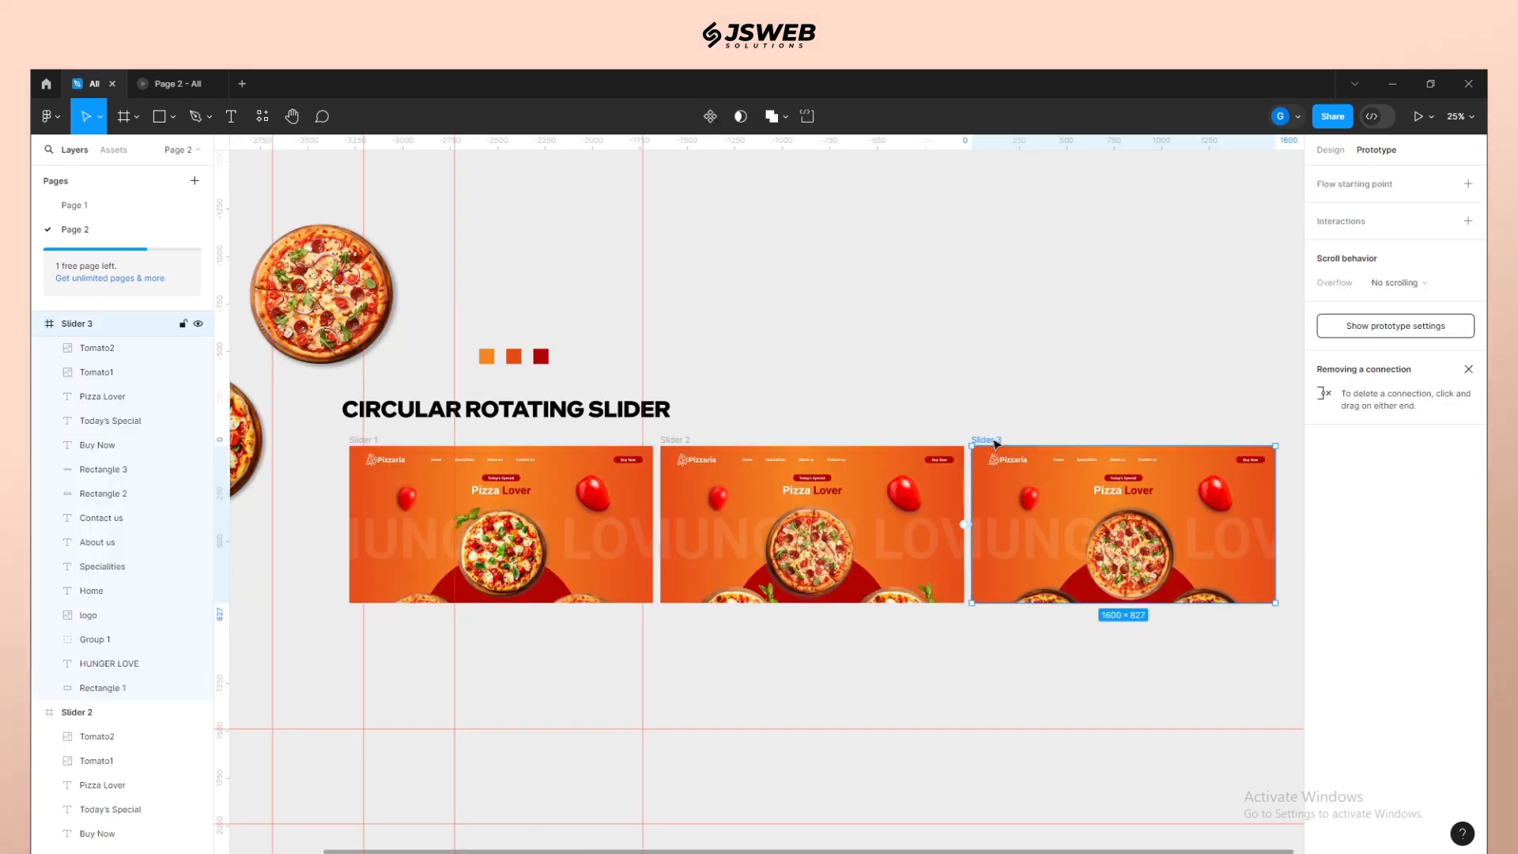
{"action": "left_click_drag", "start_coordinate": [1275, 524], "coordinate": [608, 546]}
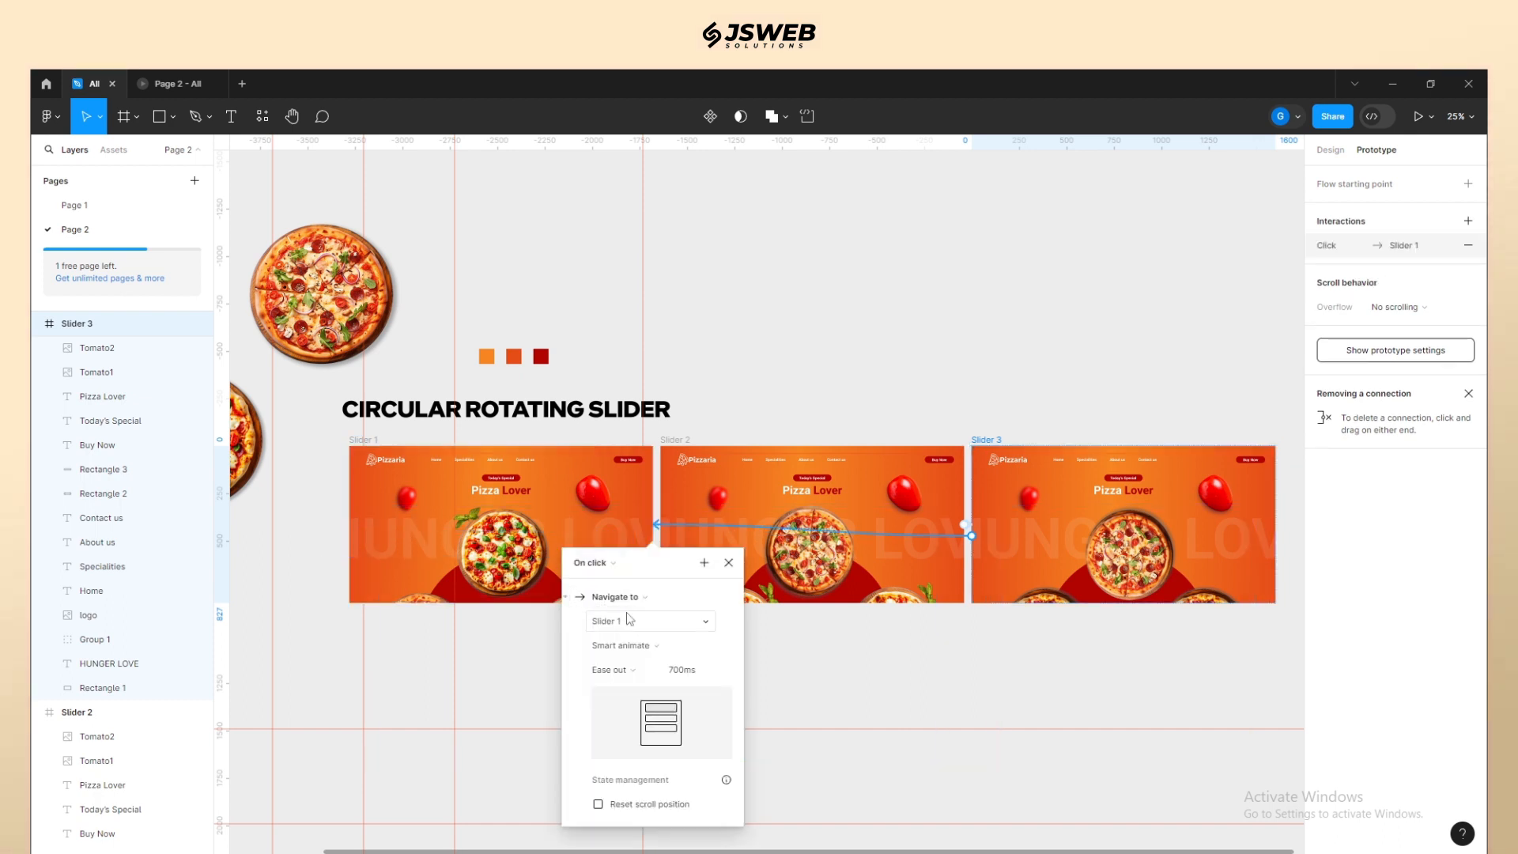
{"action": "left_click", "coordinate": [885, 688]}
Step: Open the prototype presentation to preview the rotating slider
{"action": "left_click_drag", "start_coordinate": [861, 664], "coordinate": [800, 697]}
{"action": "left_click", "coordinate": [1417, 116]}
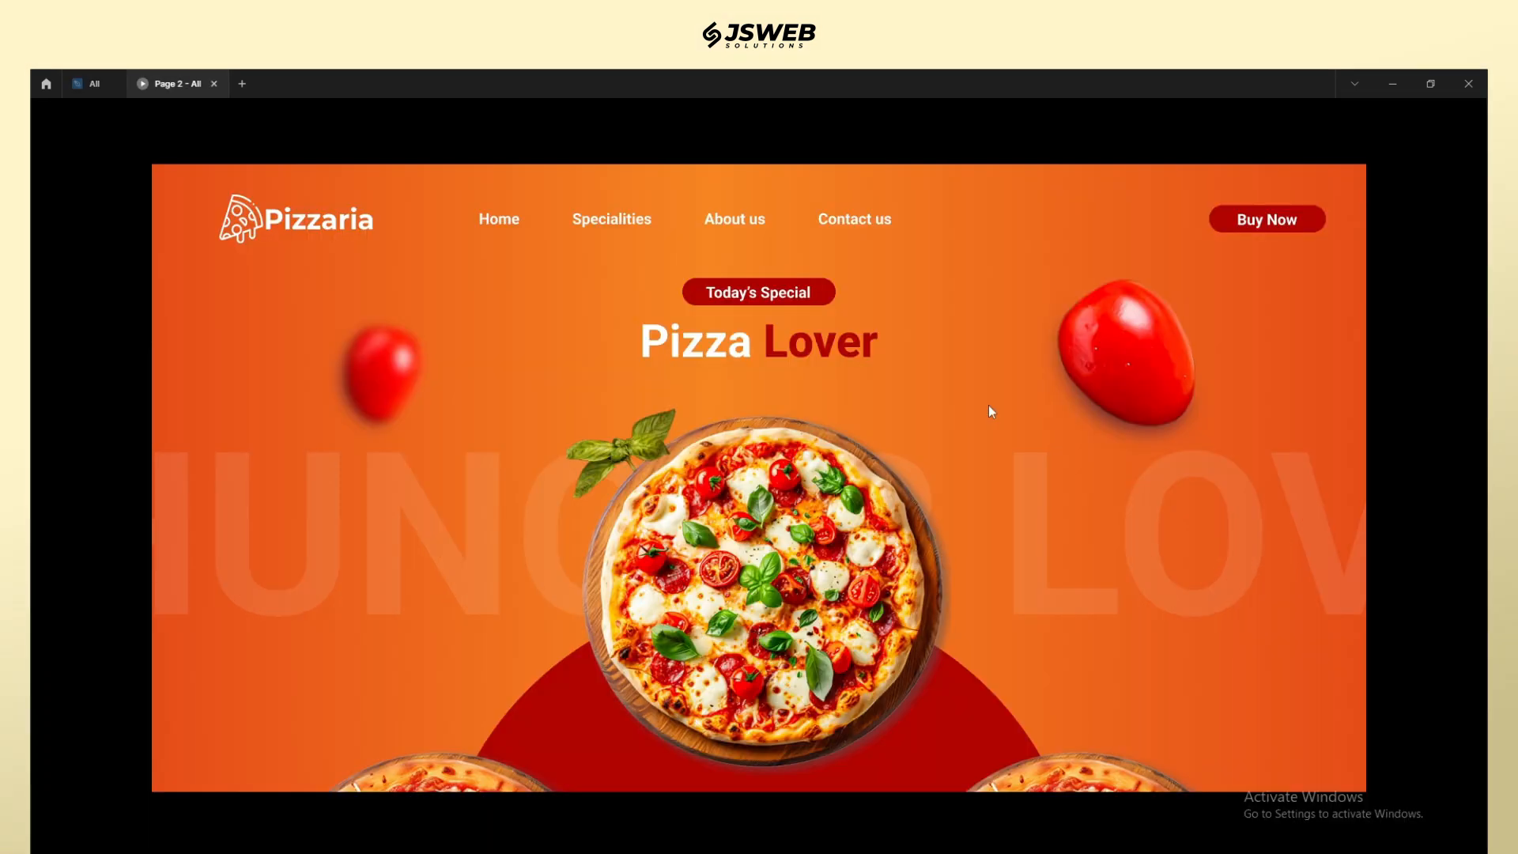